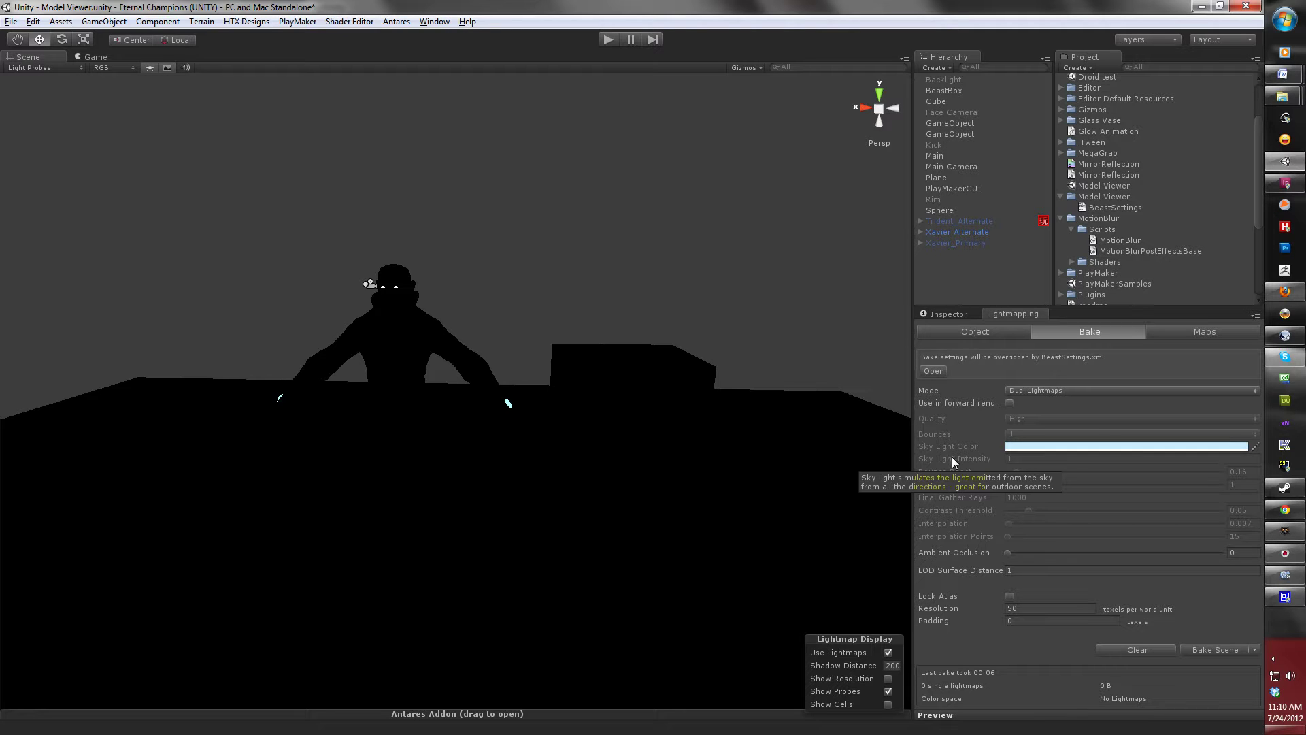
- Generate the scene's Beast settings file from the Lightmapping menu and bring BeastSettings.xml up in MonoDevelop
{"action": "left_click", "coordinate": [1256, 317]}
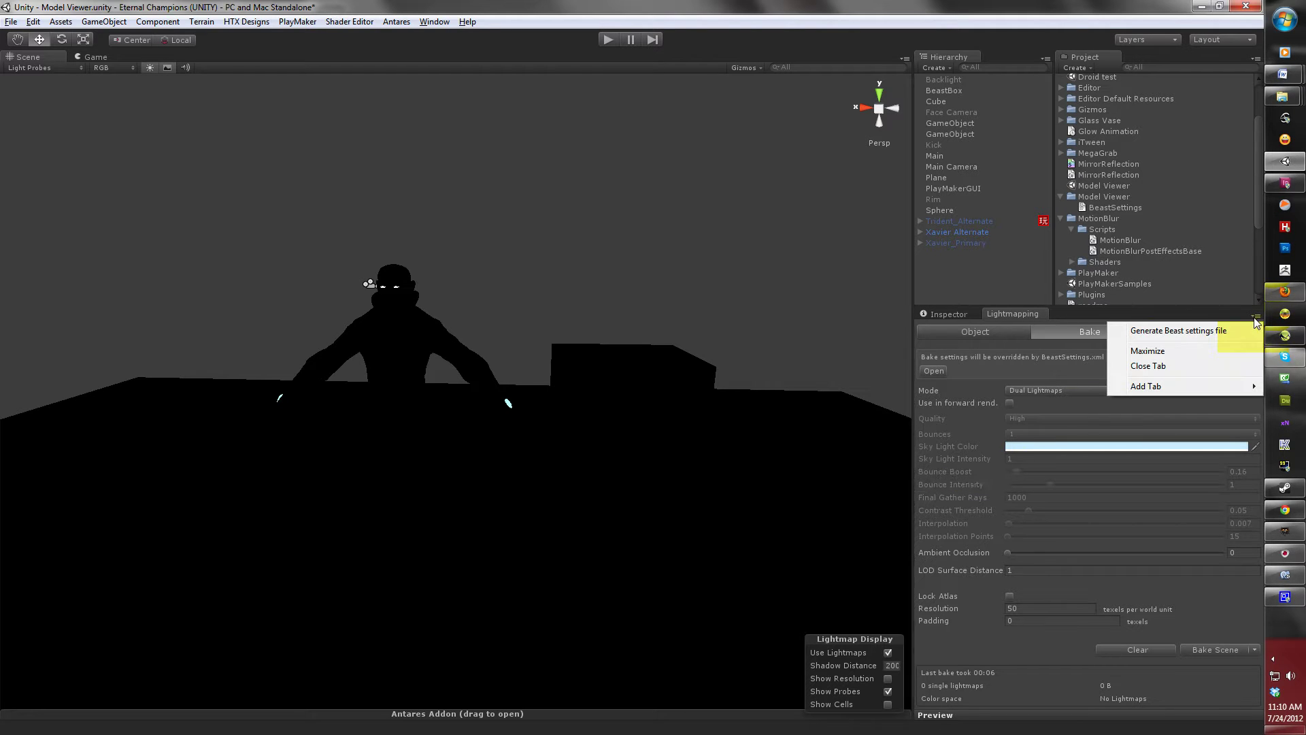
{"action": "left_click", "coordinate": [1173, 331]}
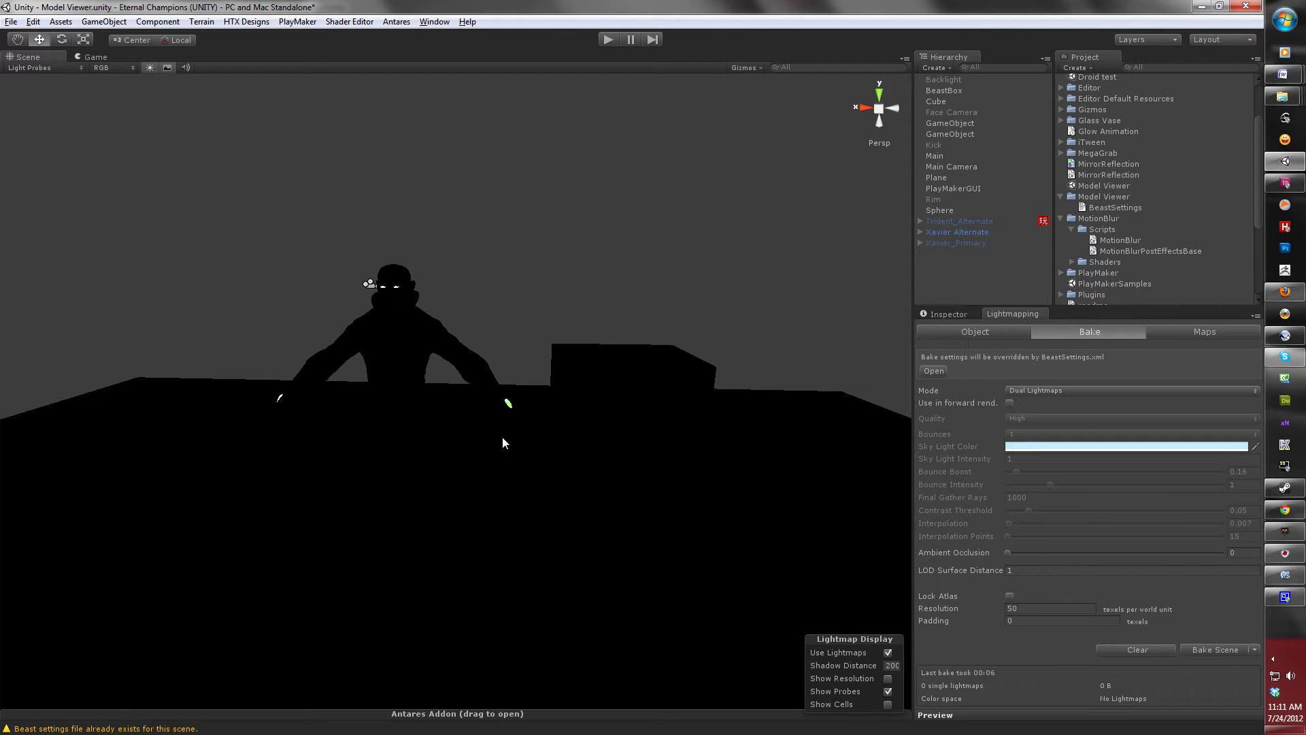
{"action": "left_click", "coordinate": [1293, 578]}
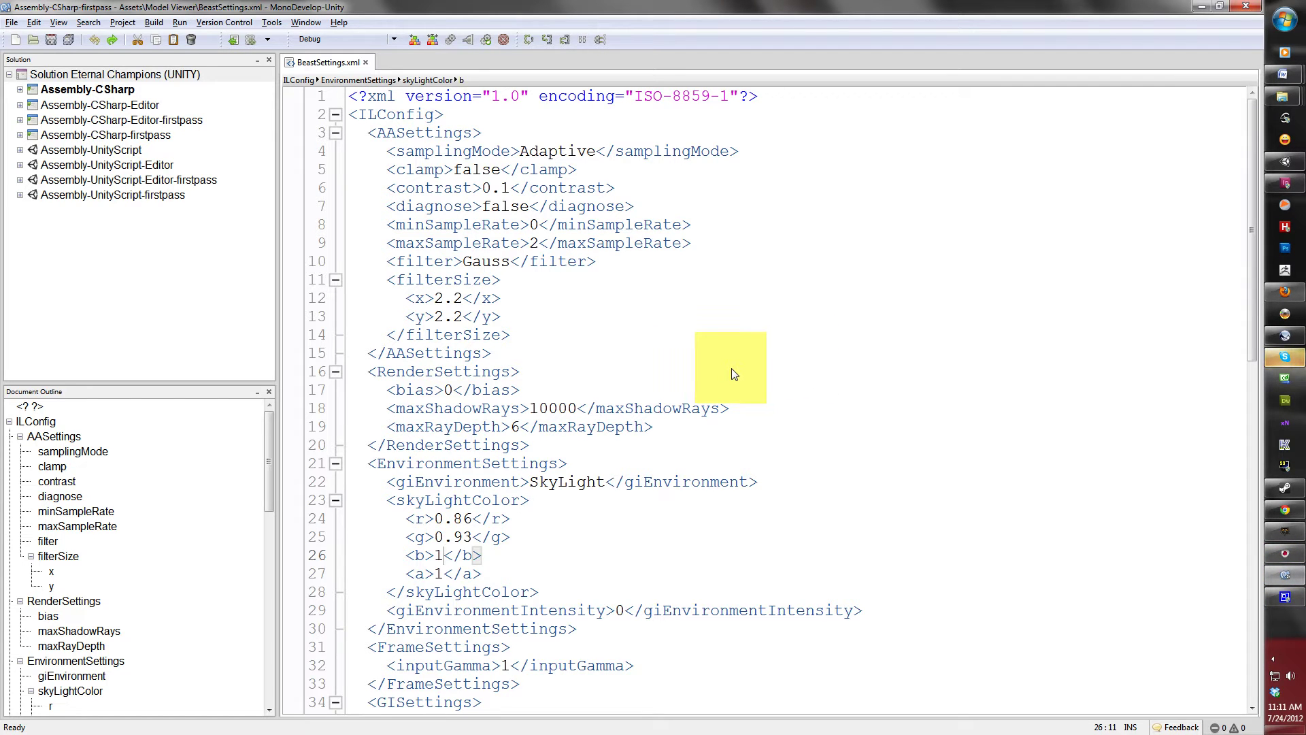
{"action": "scroll", "coordinate": [639, 347], "scroll_direction": "down", "scroll_amount": 6}
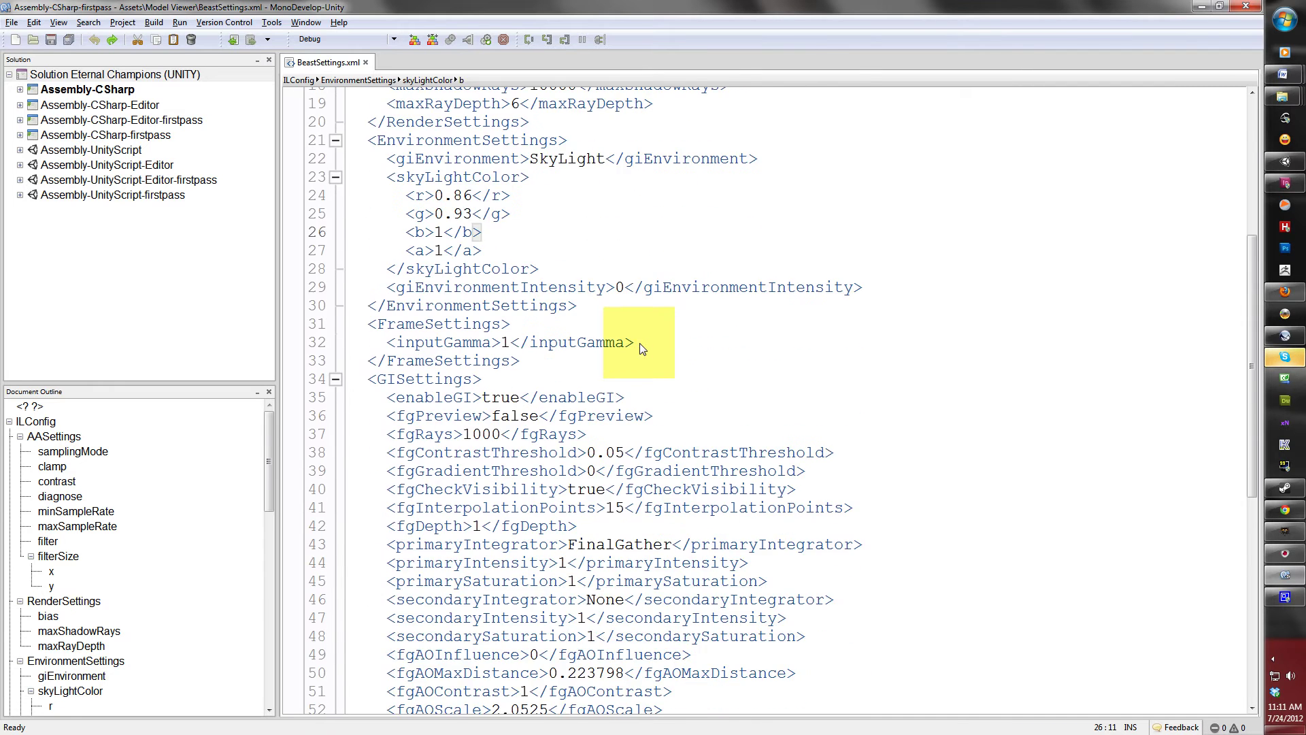
{"action": "scroll", "coordinate": [639, 343], "scroll_direction": "down", "scroll_amount": 9}
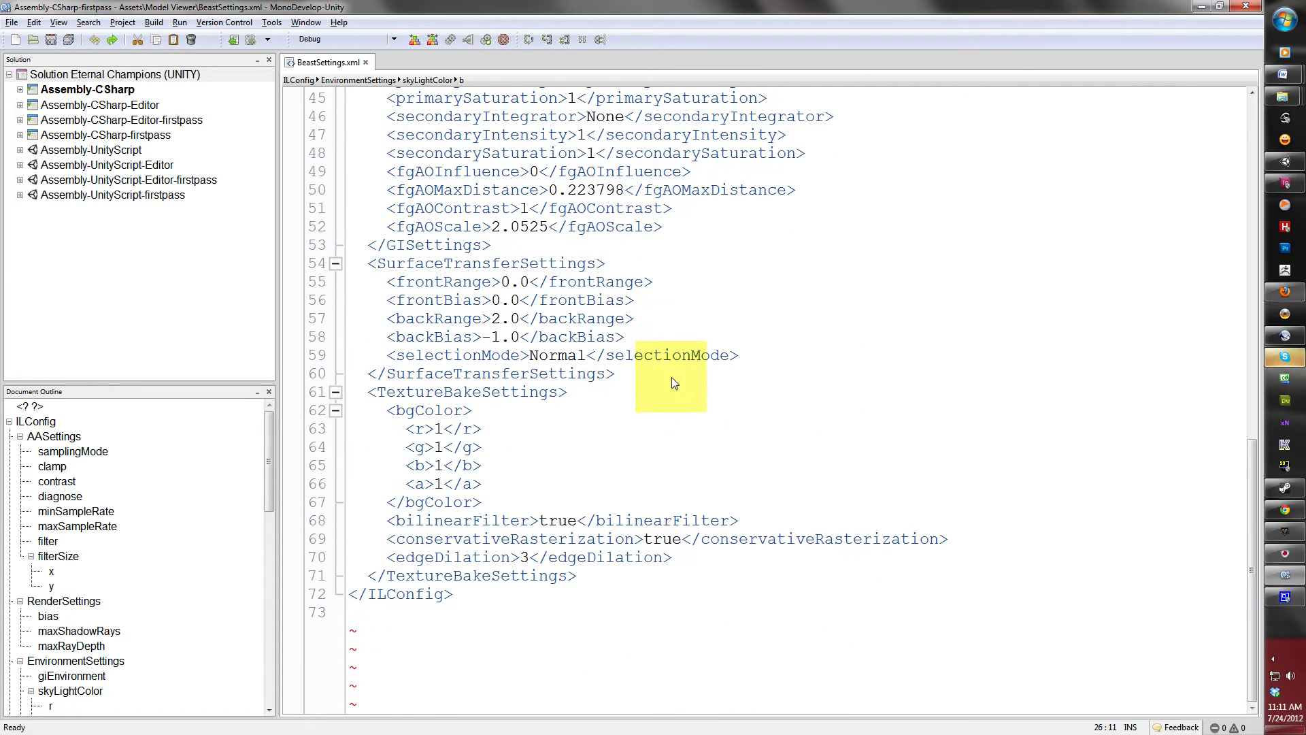
{"action": "scroll", "coordinate": [713, 482], "scroll_direction": "up", "scroll_amount": 9}
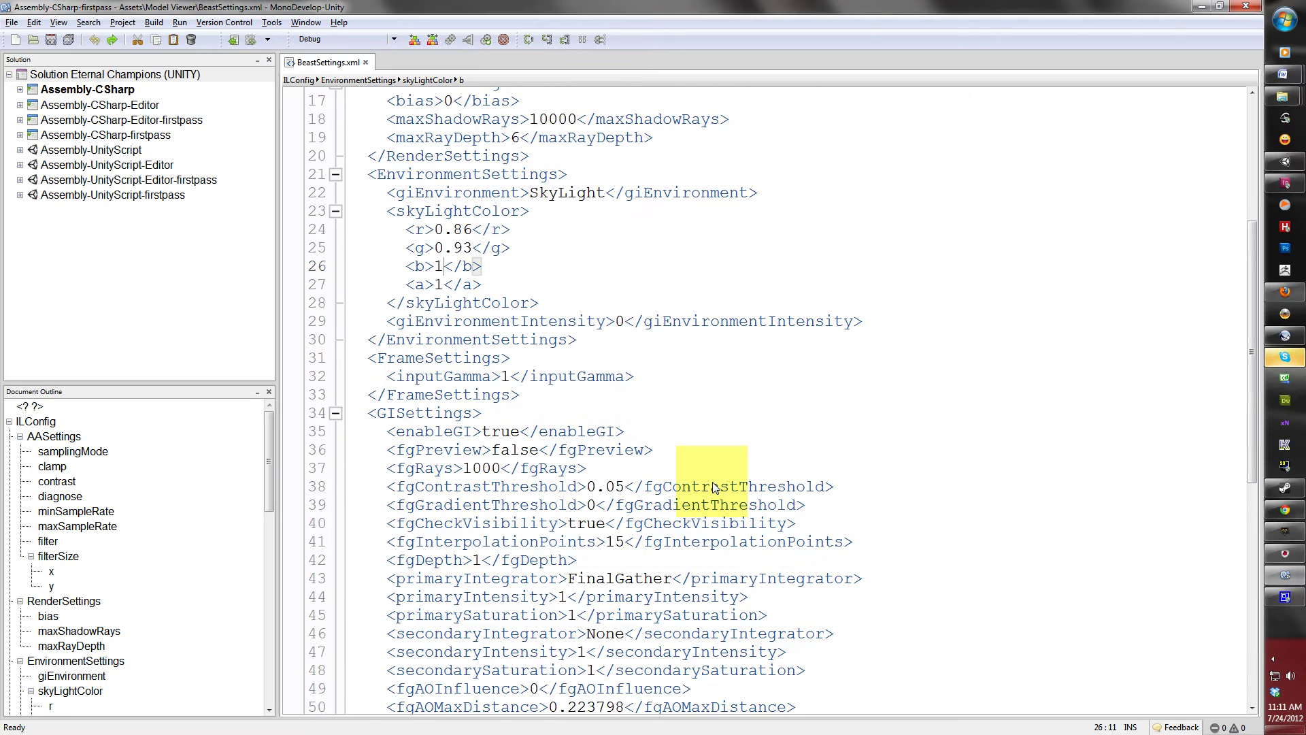
{"action": "scroll", "coordinate": [713, 487], "scroll_direction": "up", "scroll_amount": 5}
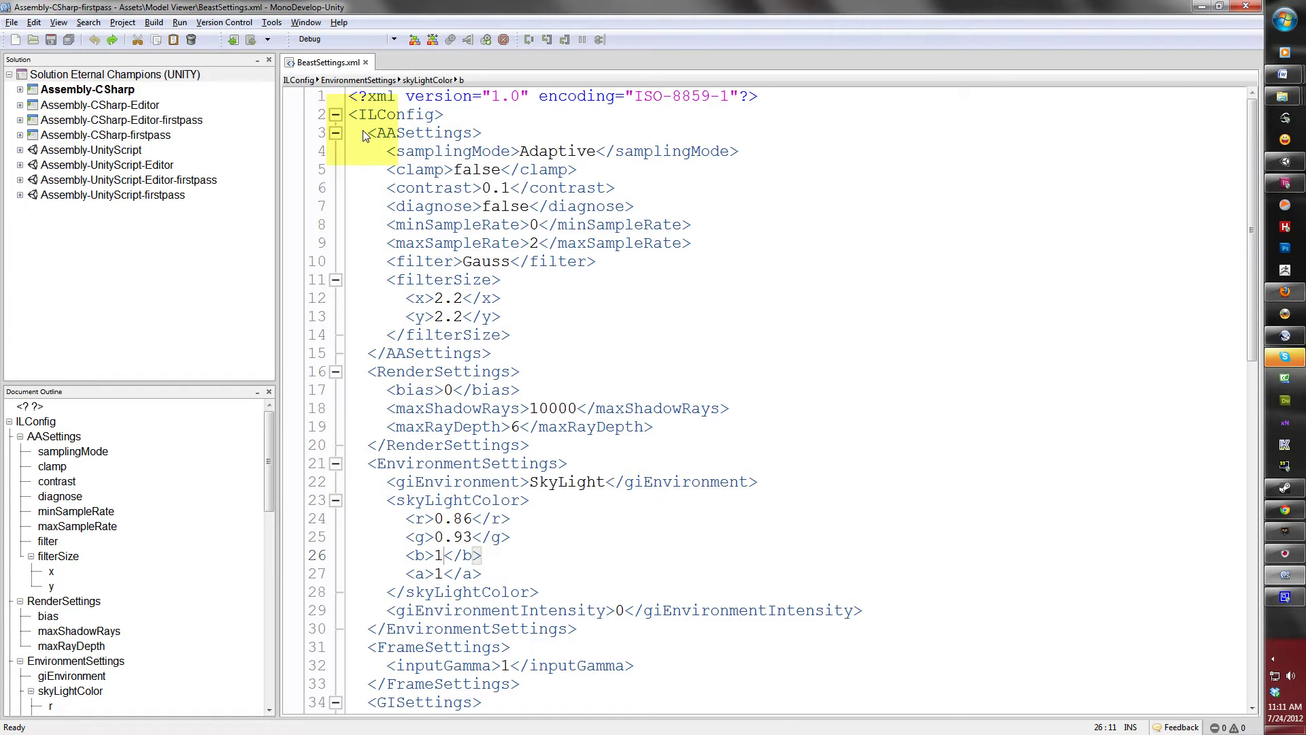
{"action": "left_click_drag", "start_coordinate": [368, 134], "coordinate": [475, 134]}
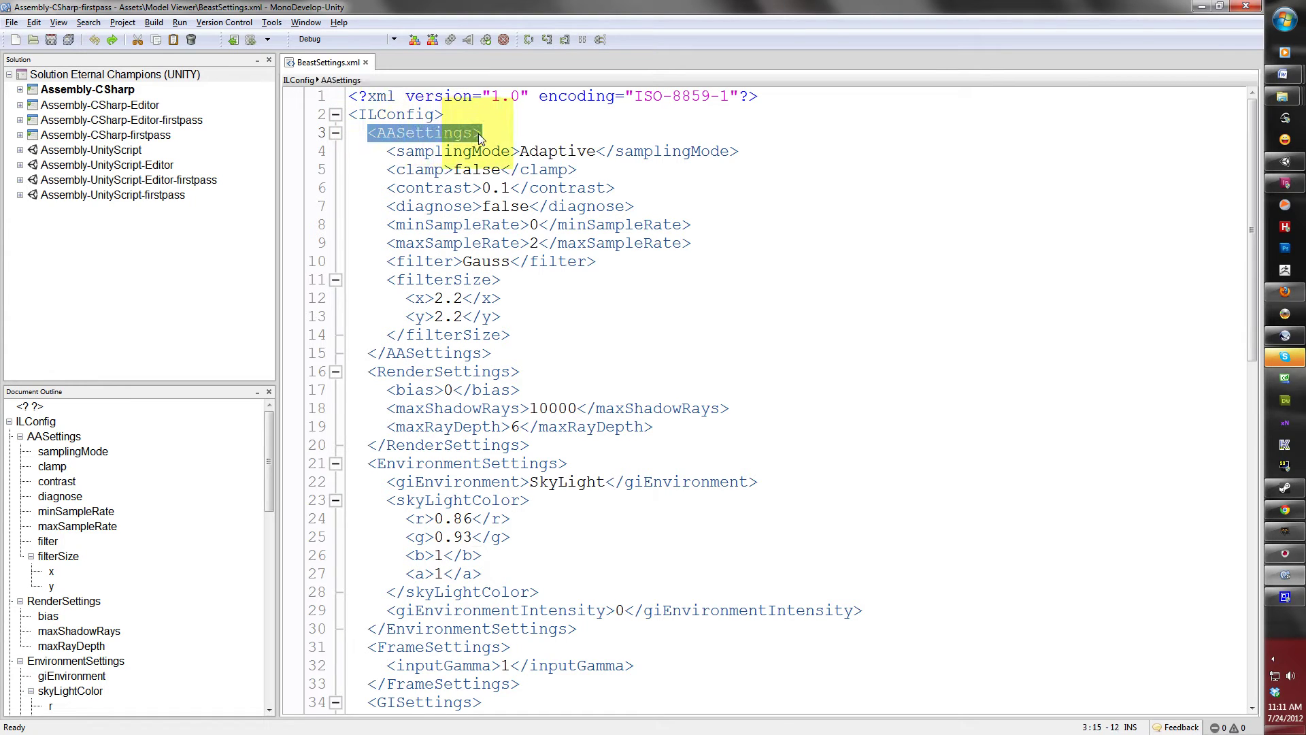
{"action": "left_click", "coordinate": [515, 340]}
{"action": "mouse_move", "coordinate": [515, 340]}
{"action": "left_mouse_down"}
{"action": "mouse_move", "coordinate": [402, 337]}
{"action": "mouse_move", "coordinate": [371, 353]}
{"action": "mouse_move", "coordinate": [495, 352]}
{"action": "left_mouse_up"}
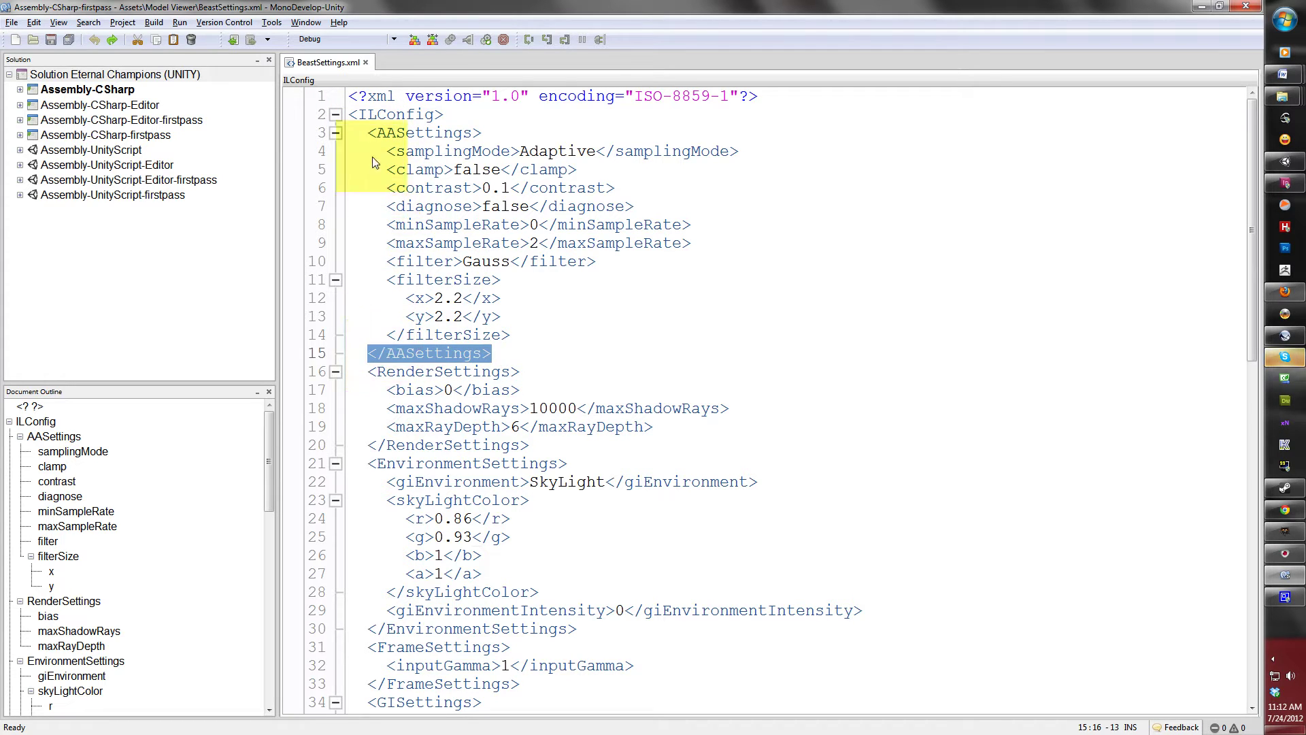
{"action": "left_click", "coordinate": [695, 340]}
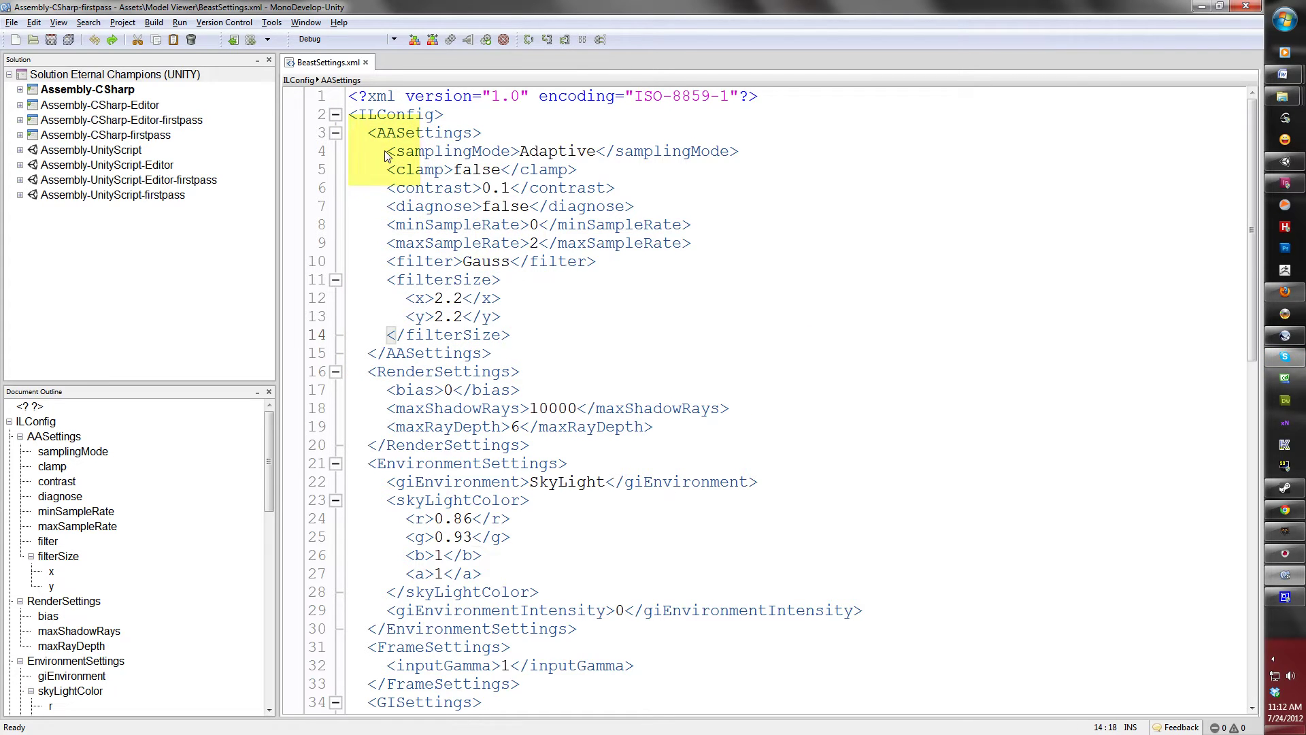
{"action": "left_click_drag", "start_coordinate": [387, 151], "coordinate": [739, 145]}
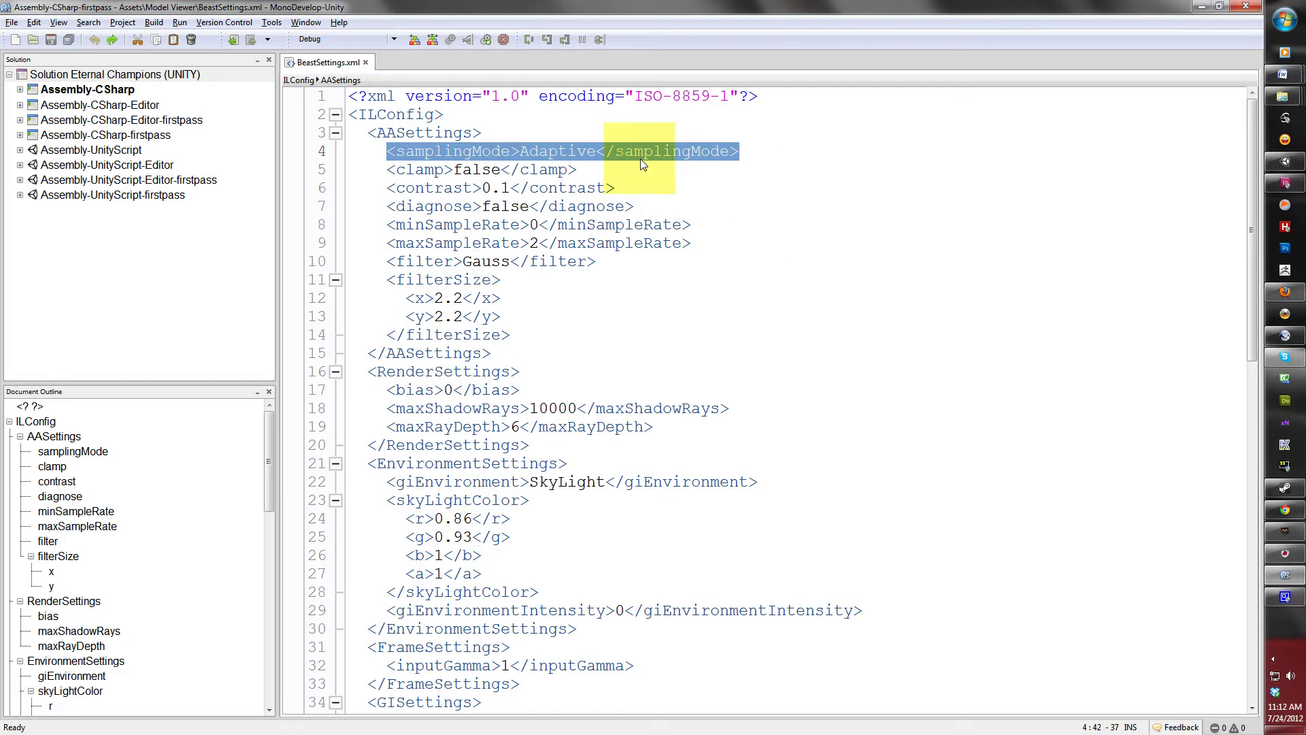
{"action": "left_click", "coordinate": [746, 159]}
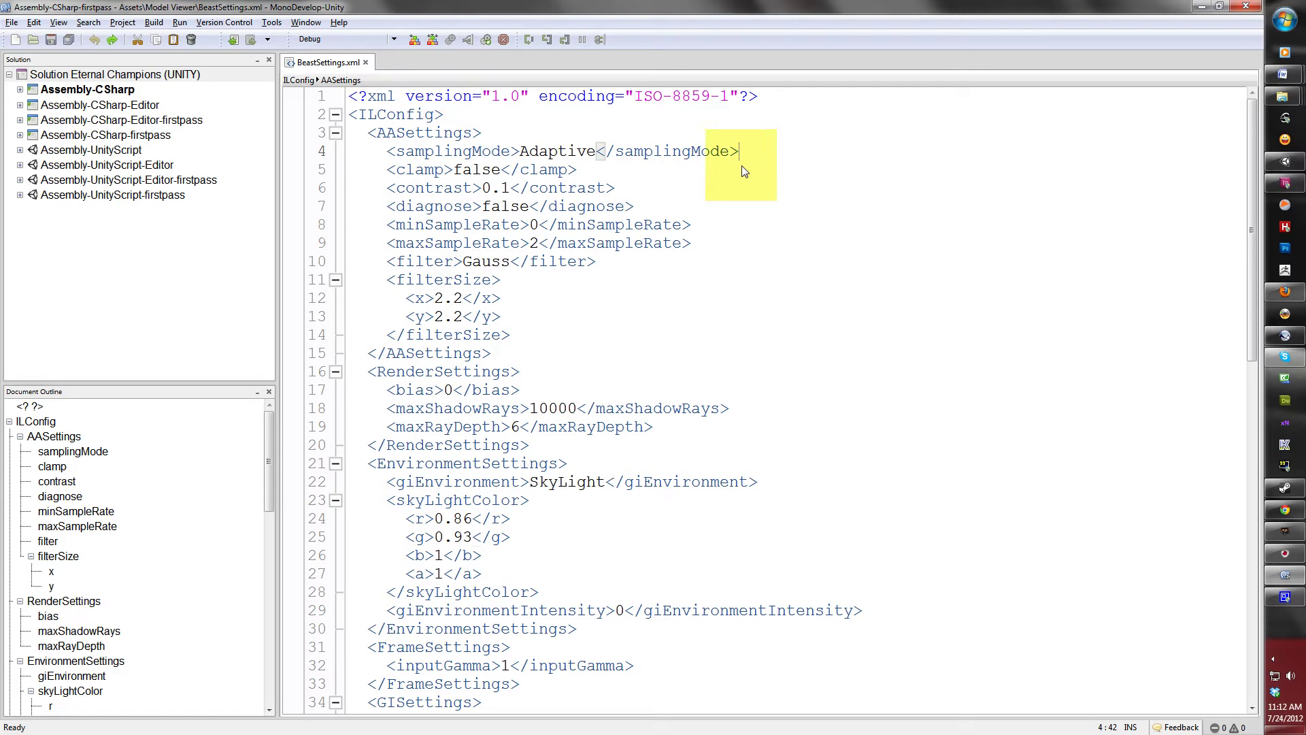
{"action": "left_click_drag", "start_coordinate": [618, 190], "coordinate": [383, 188]}
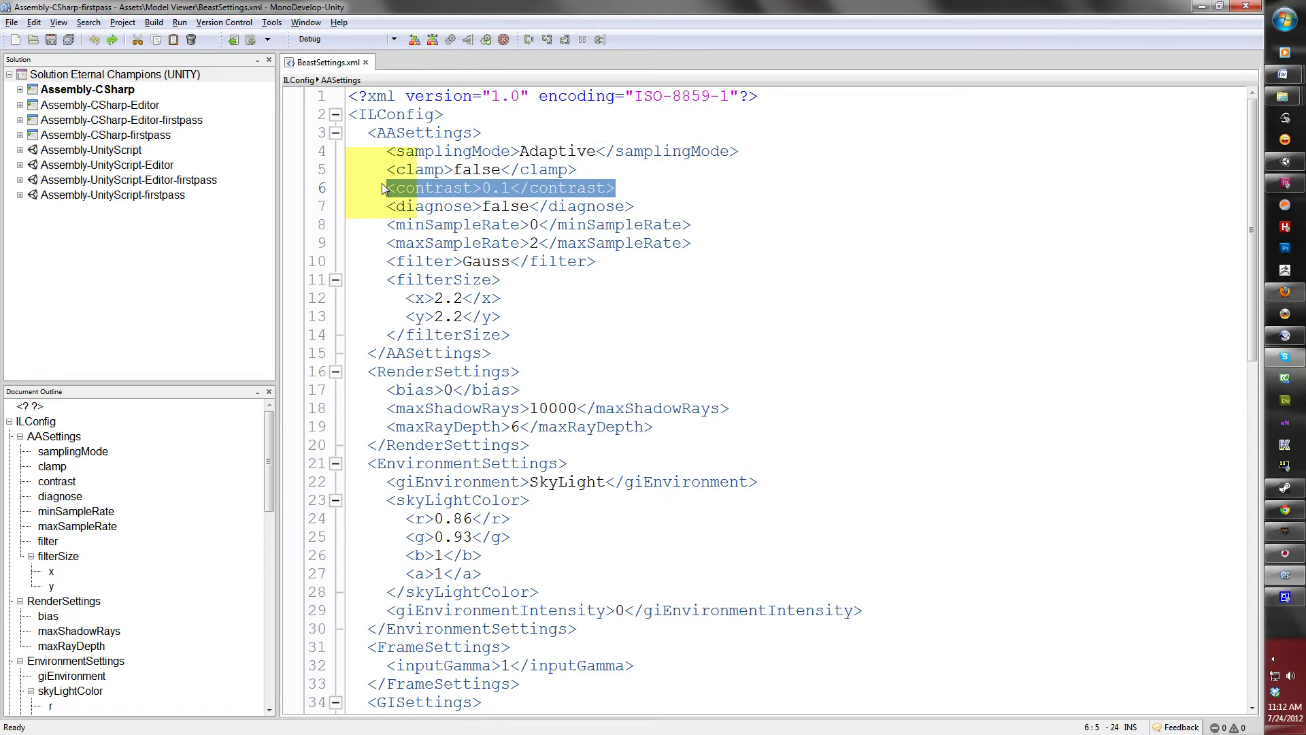
{"action": "left_click", "coordinate": [505, 191]}
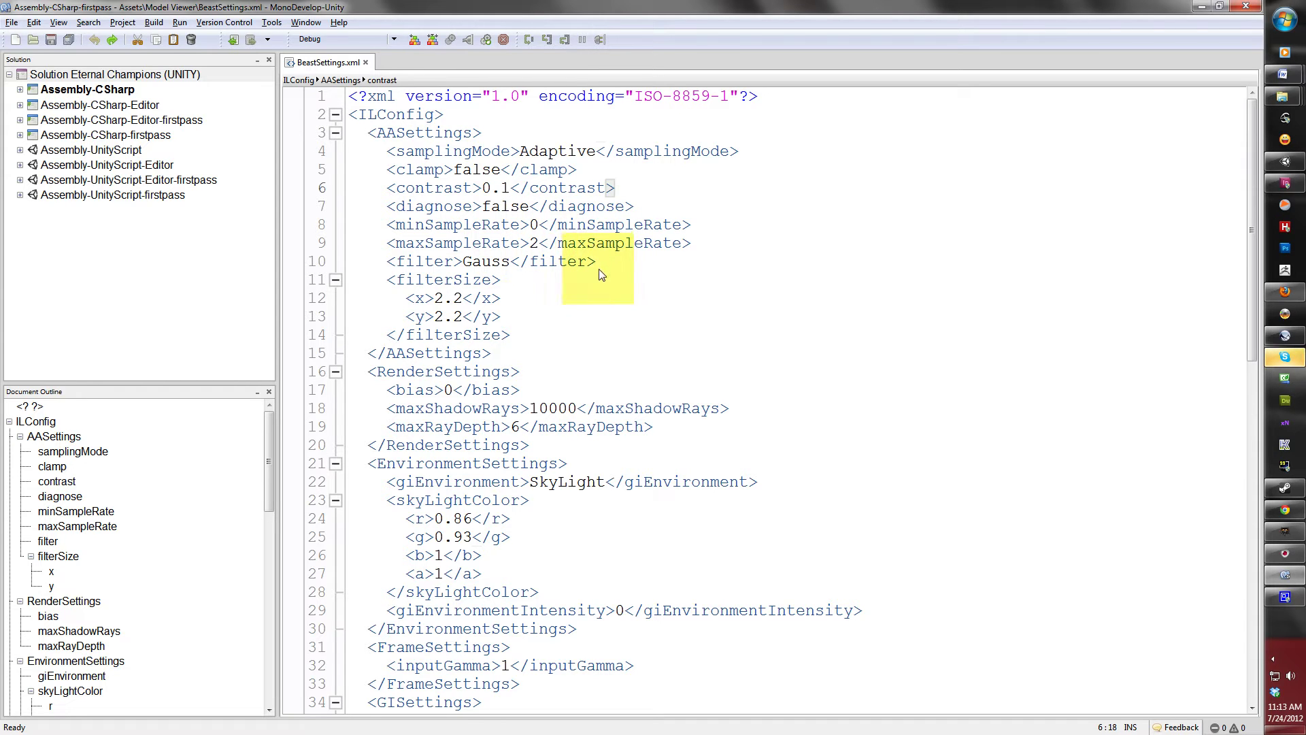
{"action": "left_click_drag", "start_coordinate": [606, 267], "coordinate": [386, 261]}
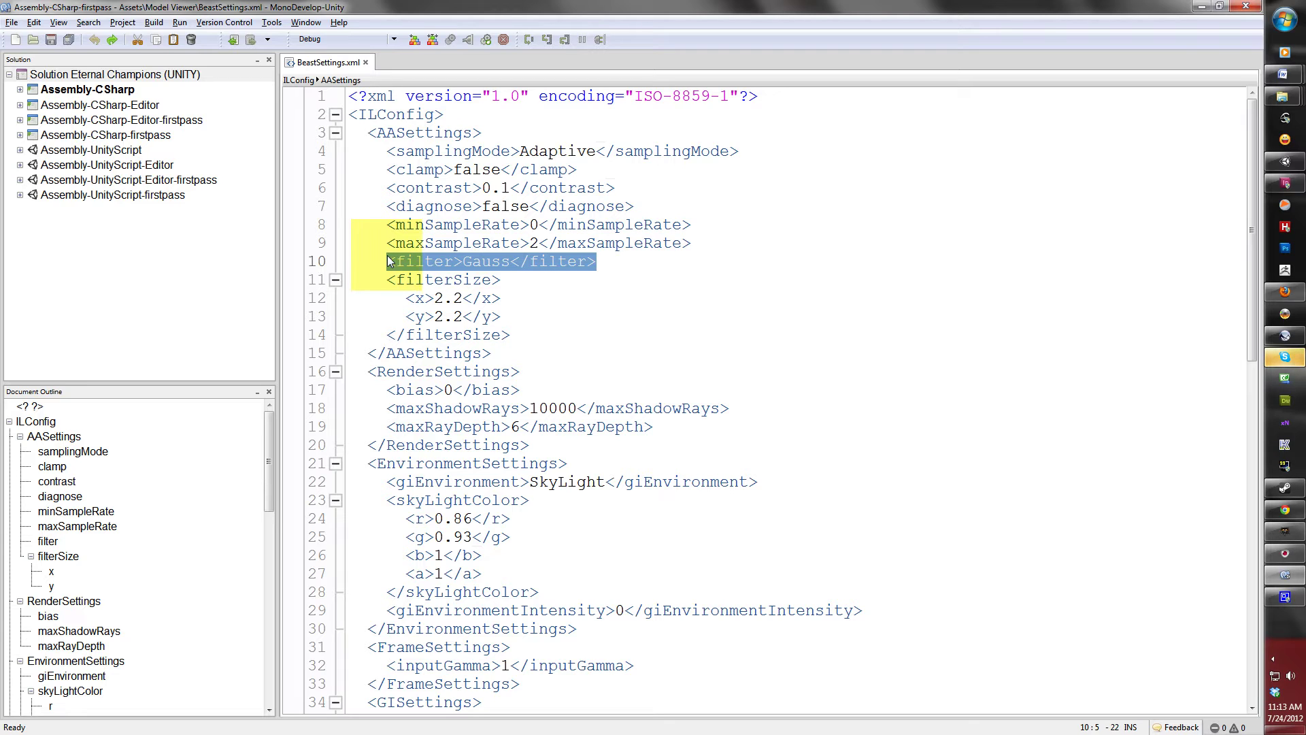
{"action": "left_click", "coordinate": [464, 264]}
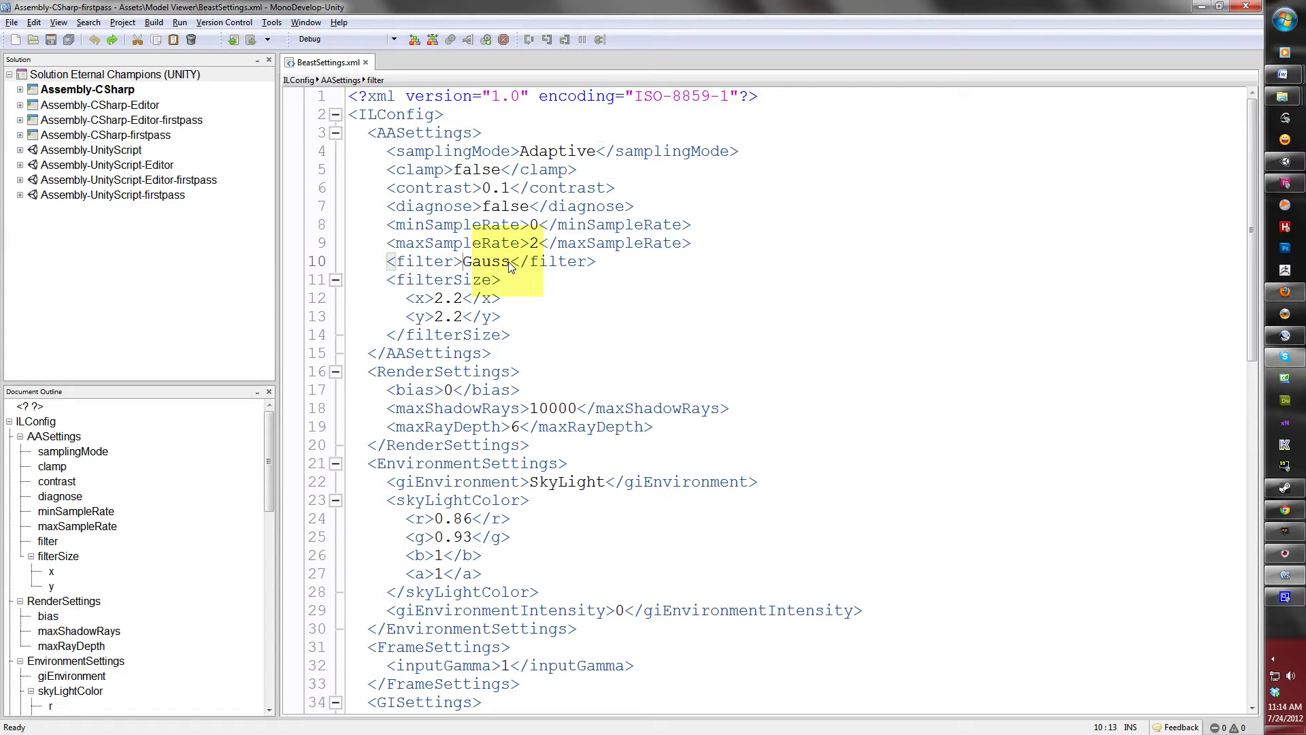
{"action": "left_click_drag", "start_coordinate": [509, 262], "coordinate": [472, 262]}
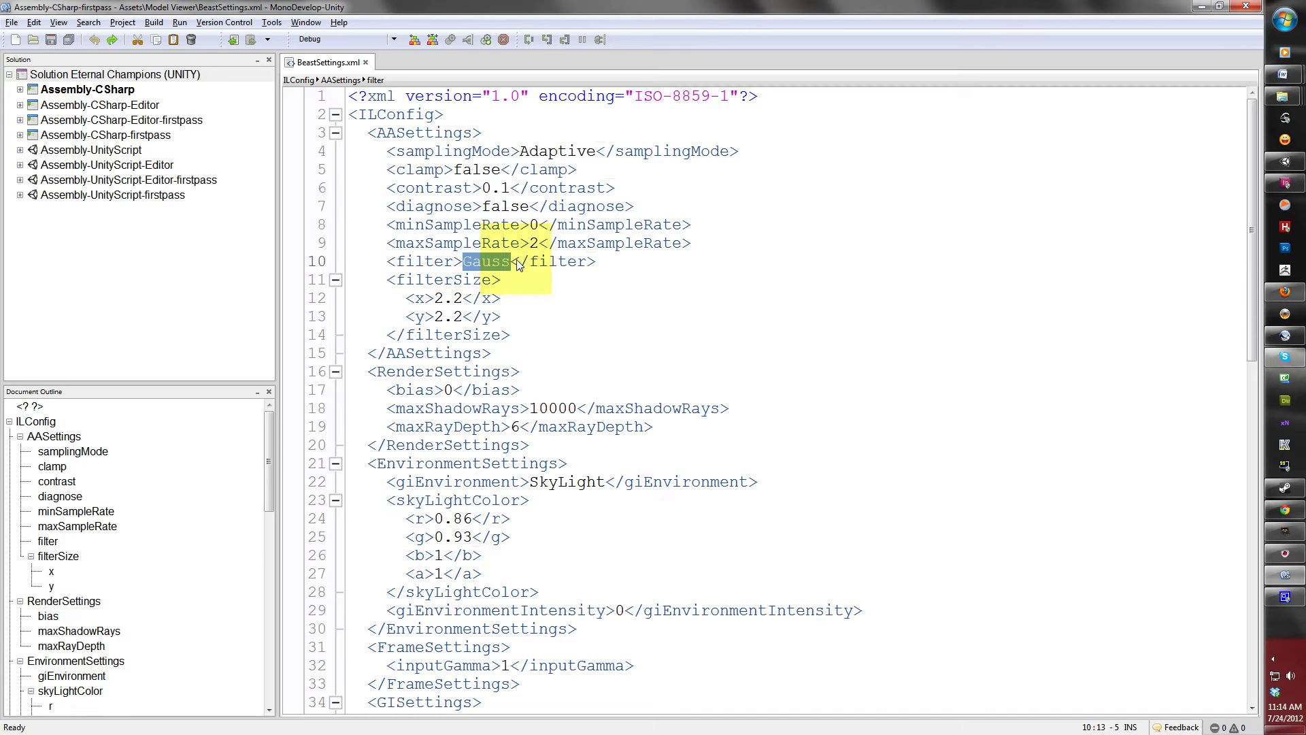
{"action": "left_click", "coordinate": [514, 285]}
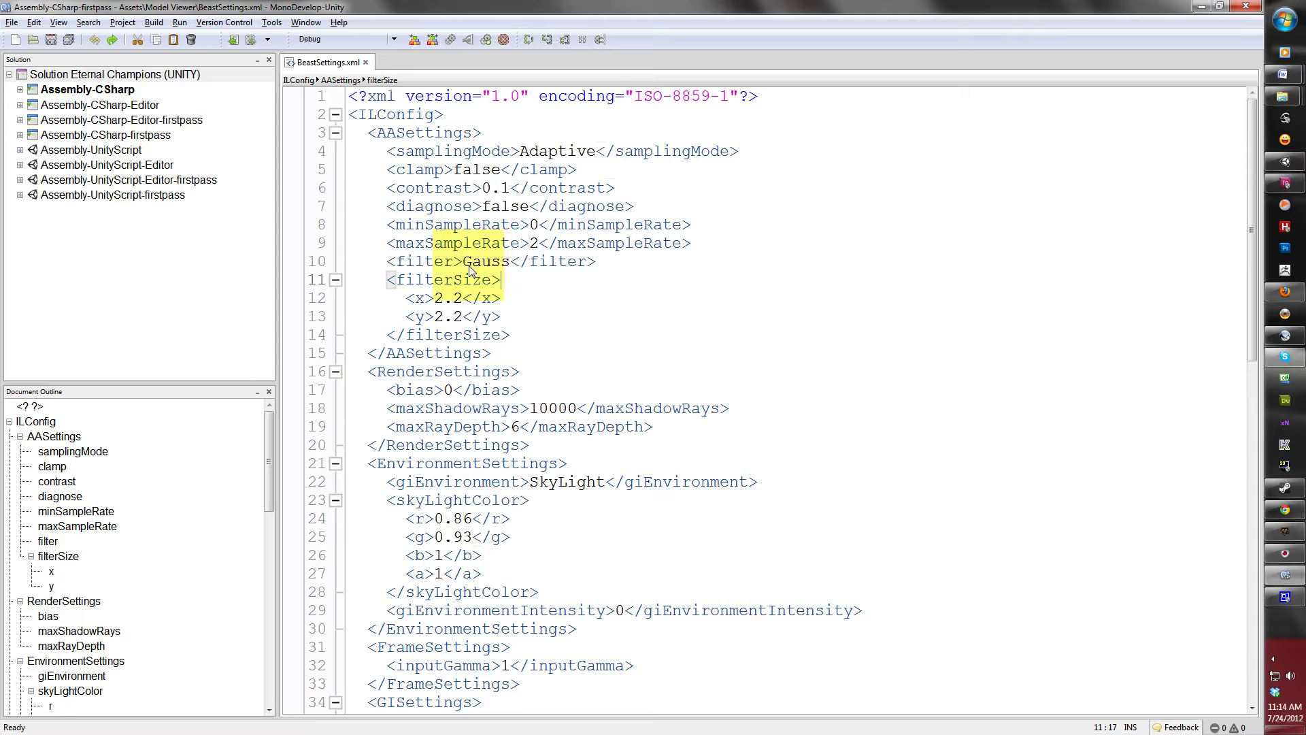
{"action": "left_click", "coordinate": [373, 280]}
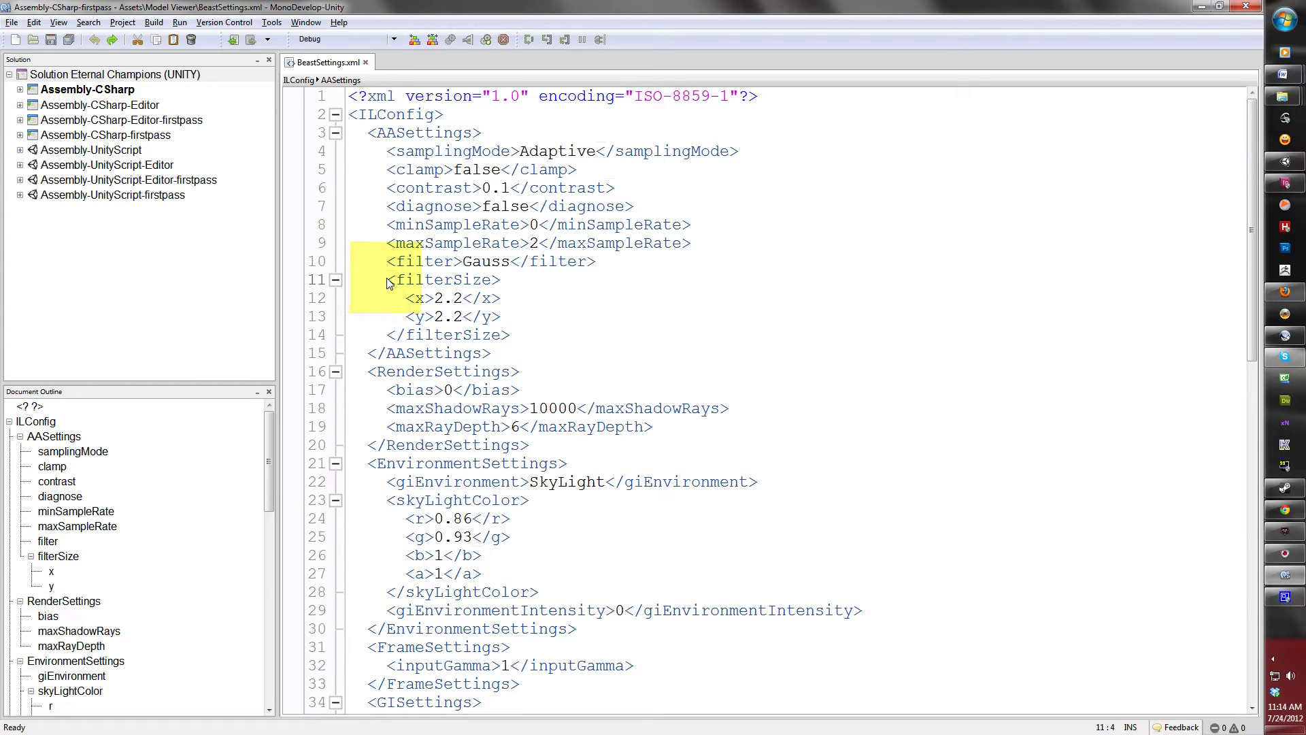
{"action": "left_click_drag", "start_coordinate": [390, 281], "coordinate": [535, 340]}
{"action": "left_click", "coordinate": [532, 341]}
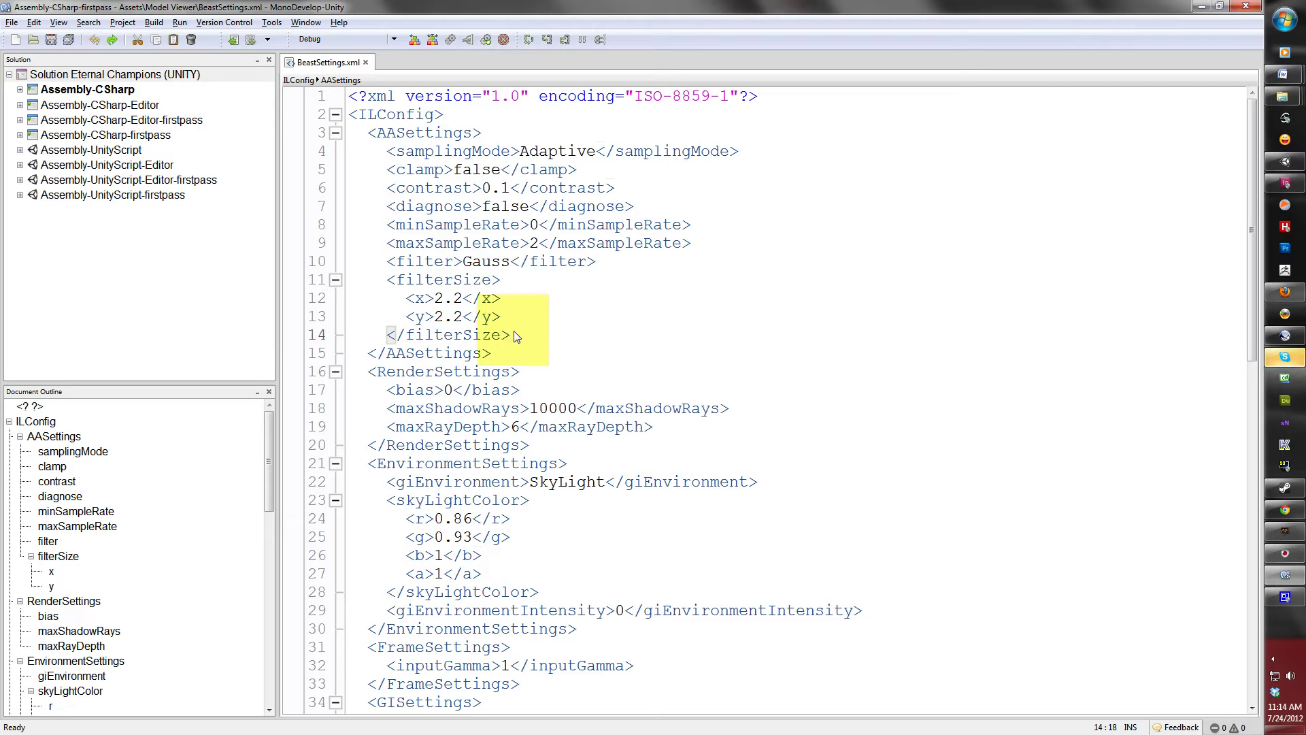
{"action": "left_click_drag", "start_coordinate": [514, 335], "coordinate": [383, 276]}
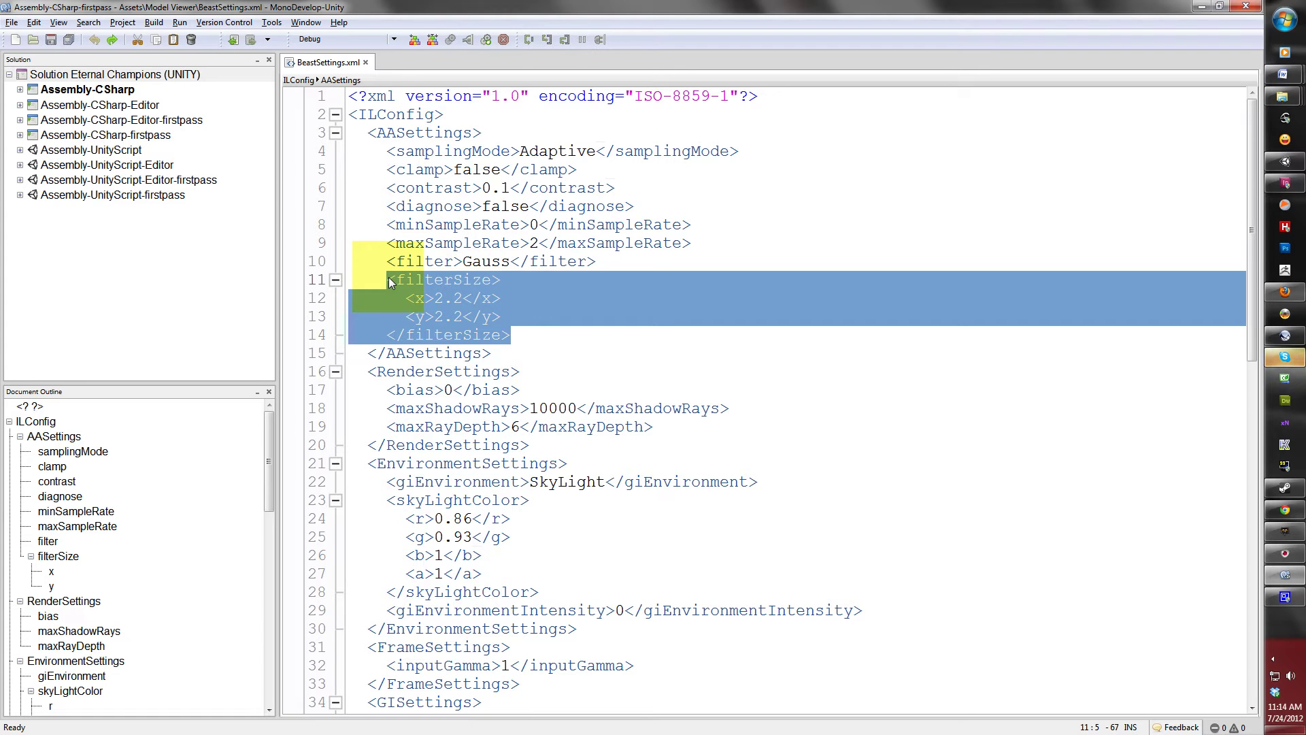
{"action": "left_click", "coordinate": [518, 337]}
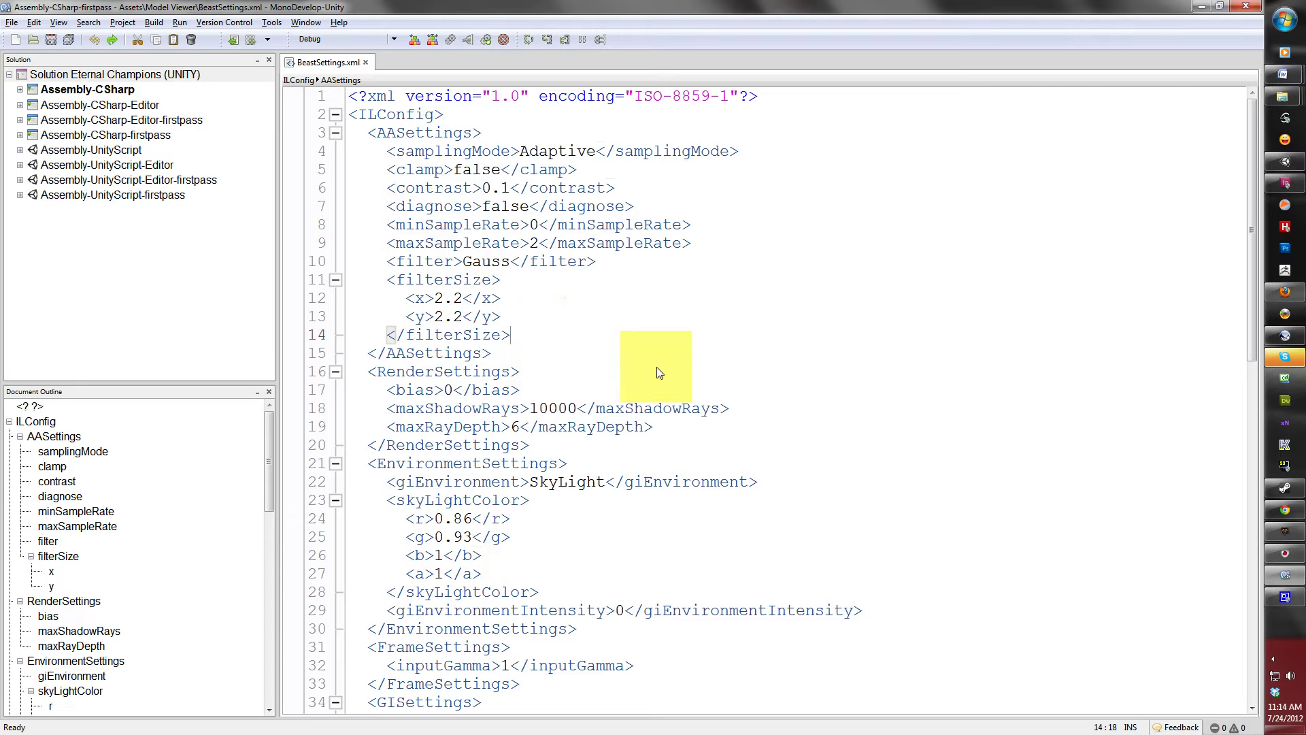
{"action": "left_click_drag", "start_coordinate": [362, 379], "coordinate": [550, 448]}
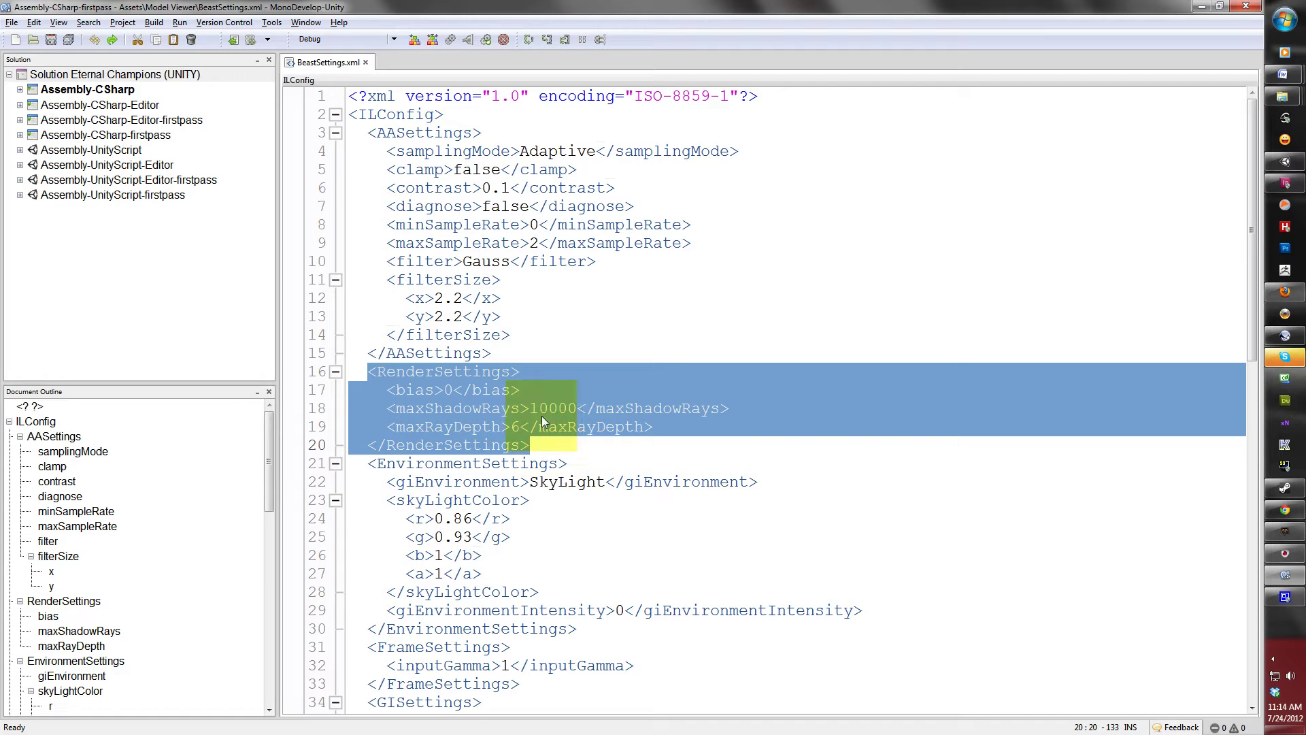
{"action": "left_click", "coordinate": [387, 390]}
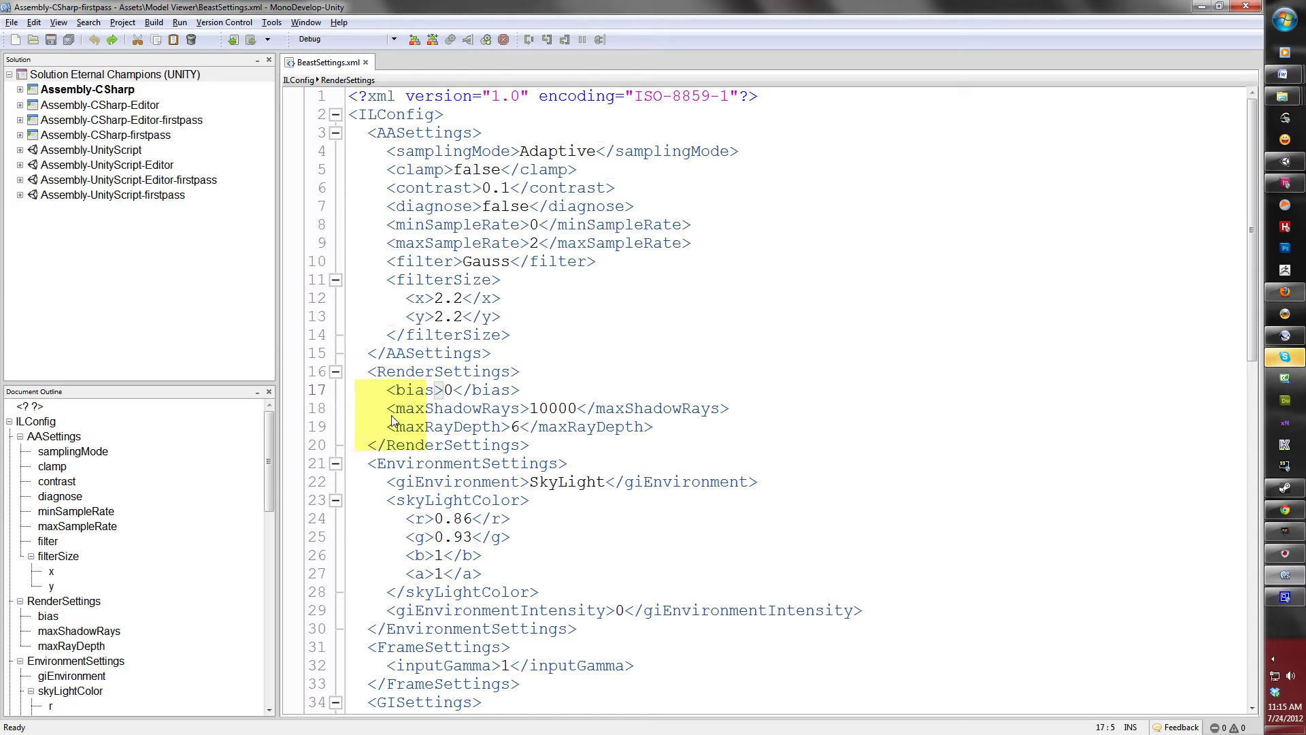
{"action": "left_click", "coordinate": [729, 412]}
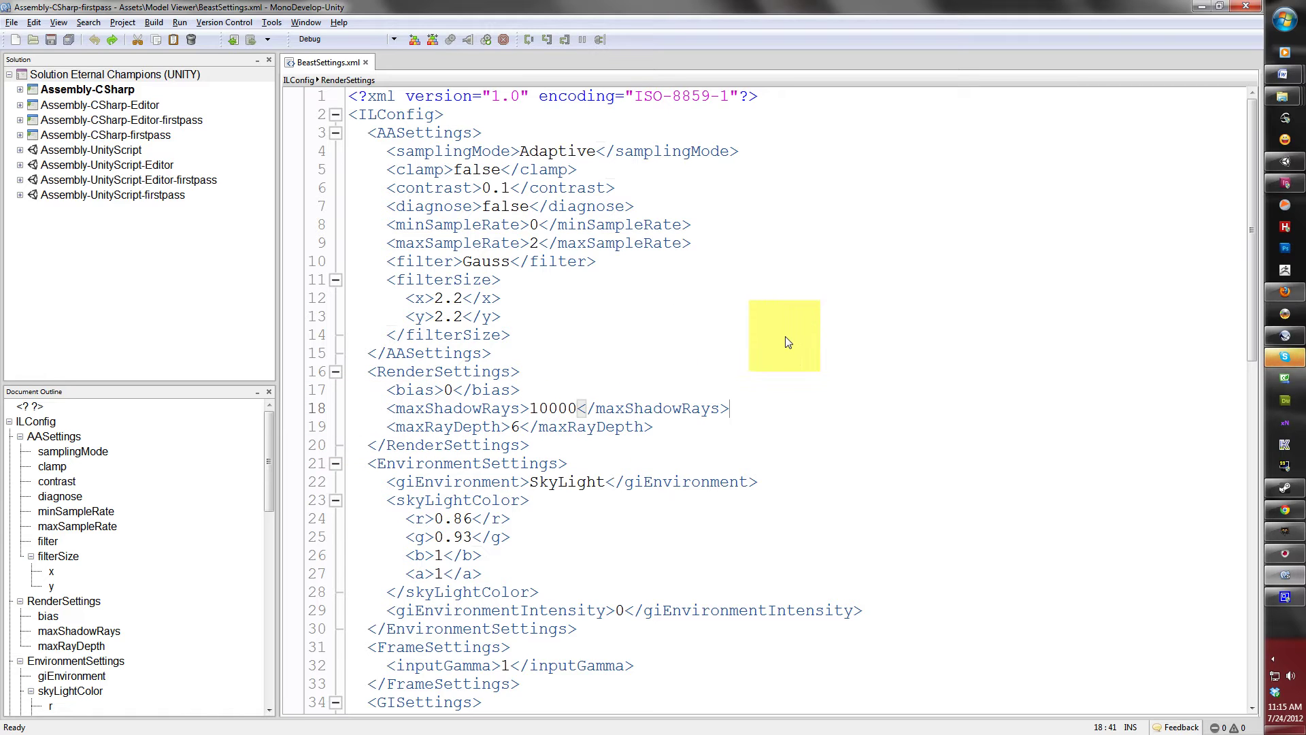
- Locate the EnvironmentSettings block and its giEnvironment SkyLight entry in BeastSettings.xml
{"action": "scroll", "coordinate": [715, 421], "scroll_direction": "down", "scroll_amount": 1}
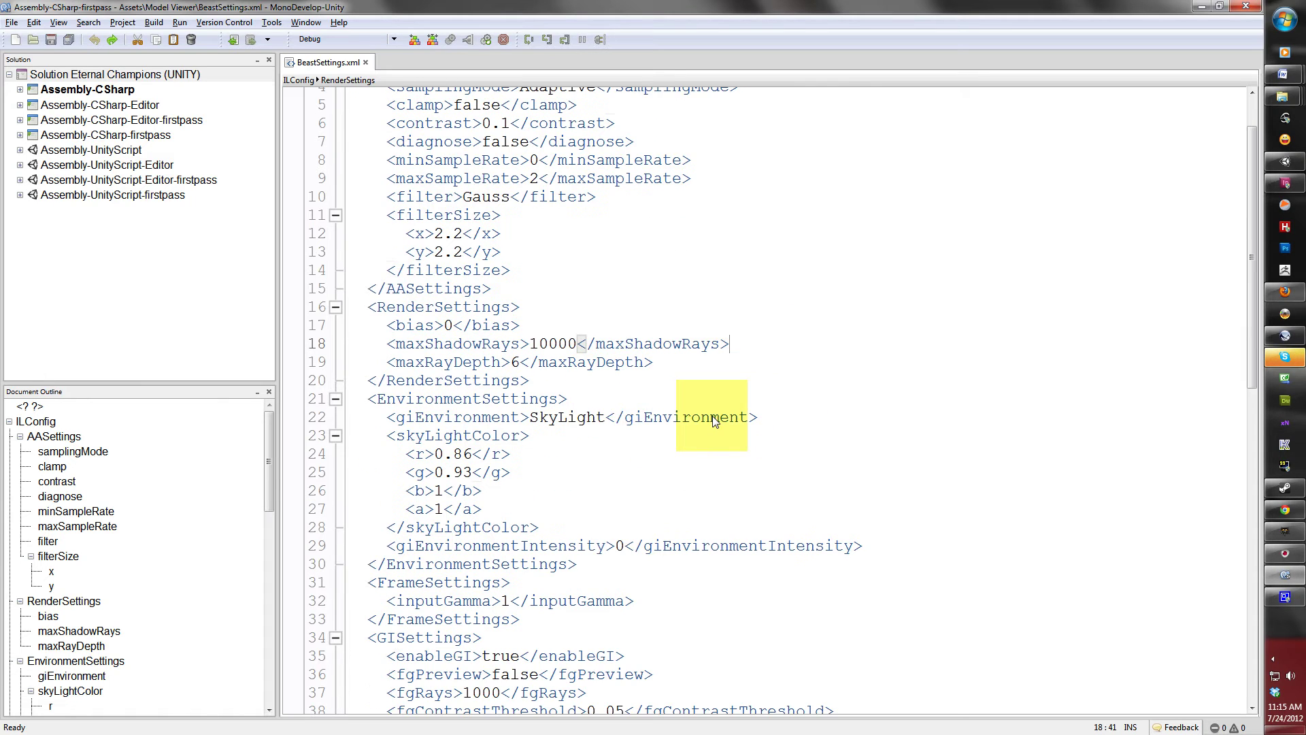
{"action": "left_click", "coordinate": [580, 564]}
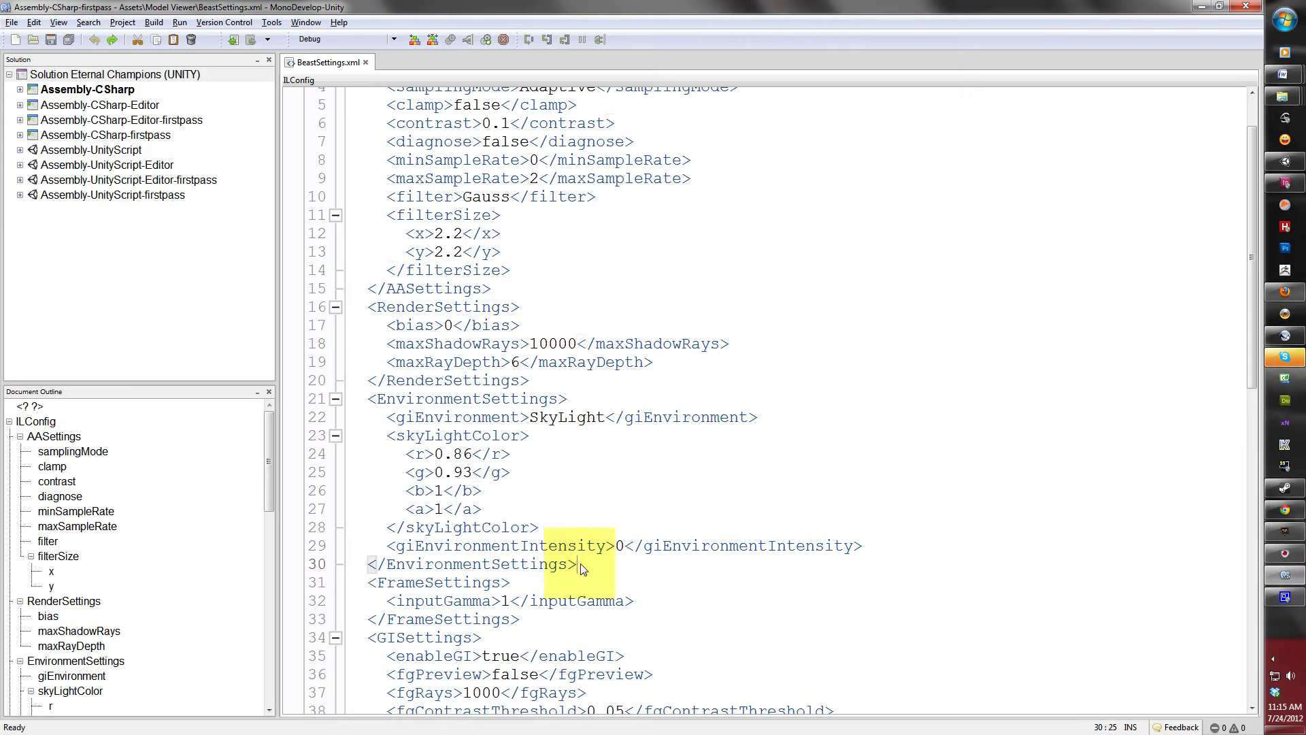
{"action": "left_click_drag", "start_coordinate": [582, 568], "coordinate": [363, 398]}
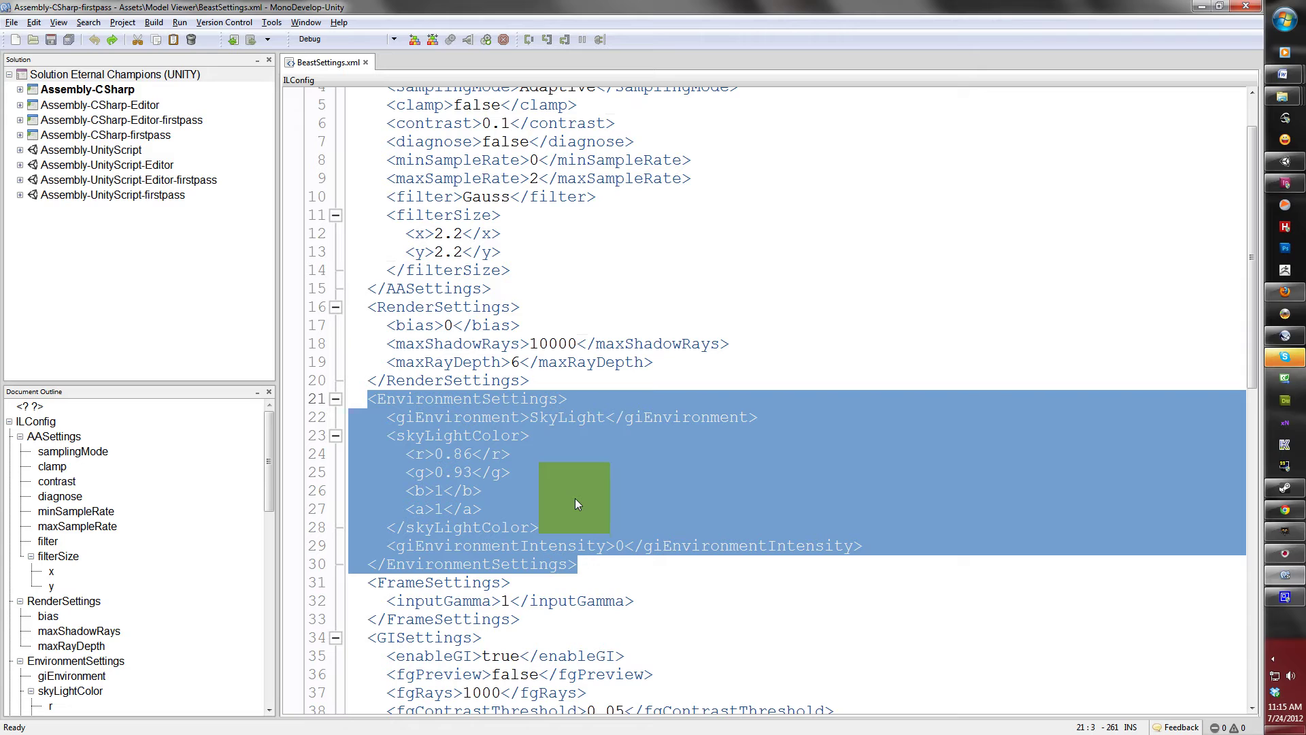
{"action": "left_click", "coordinate": [582, 564]}
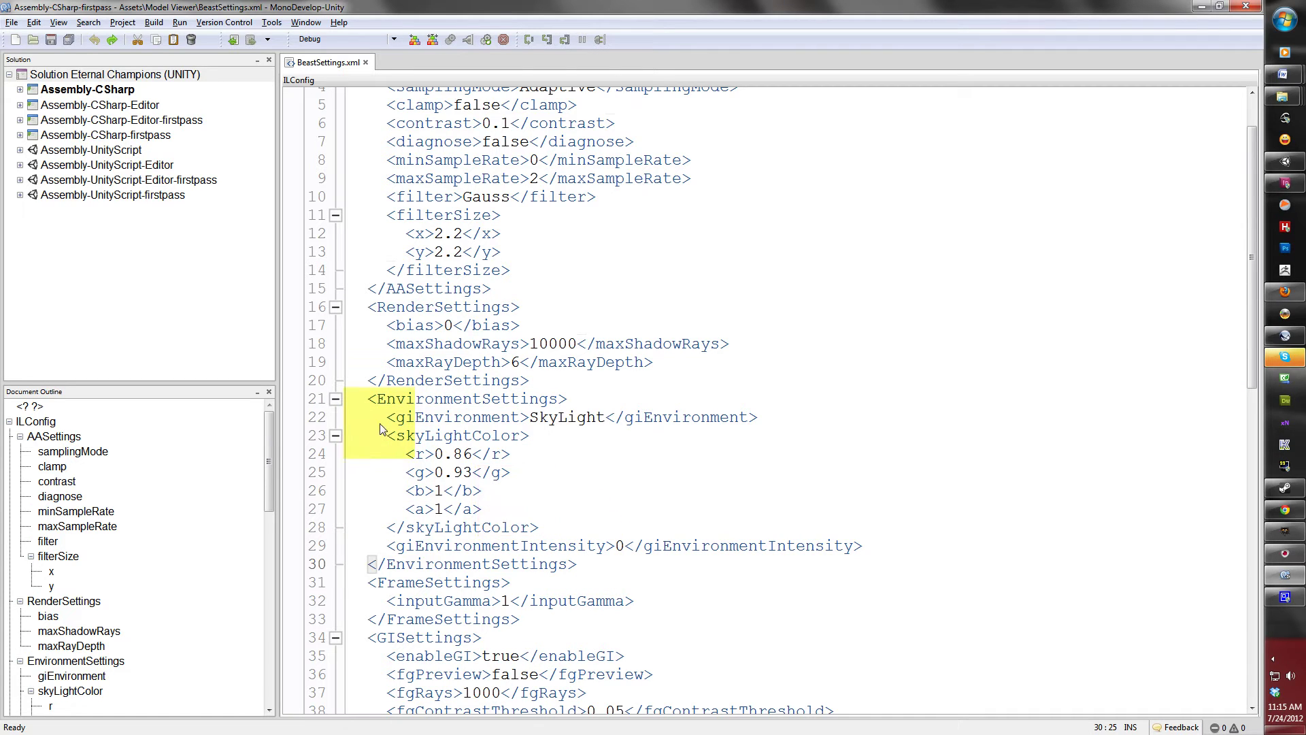
{"action": "left_click_drag", "start_coordinate": [386, 419], "coordinate": [522, 423]}
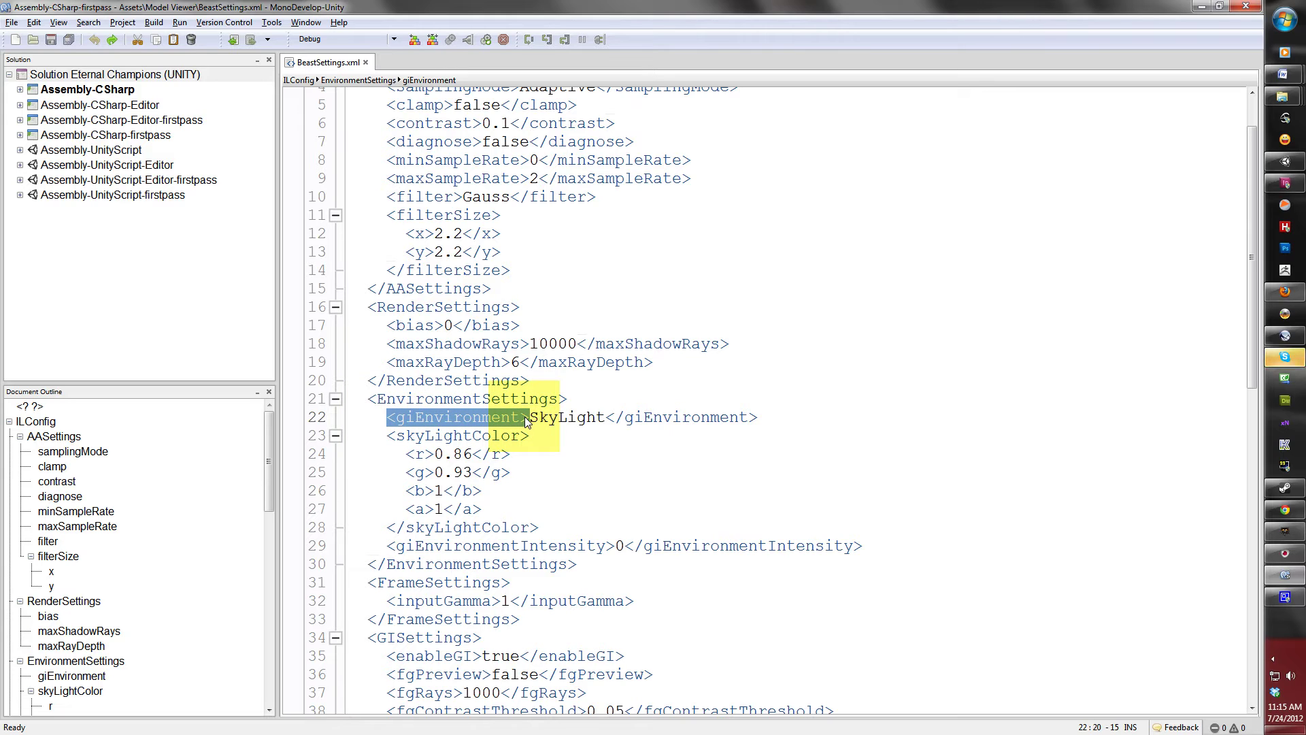
{"action": "left_click", "coordinate": [605, 421]}
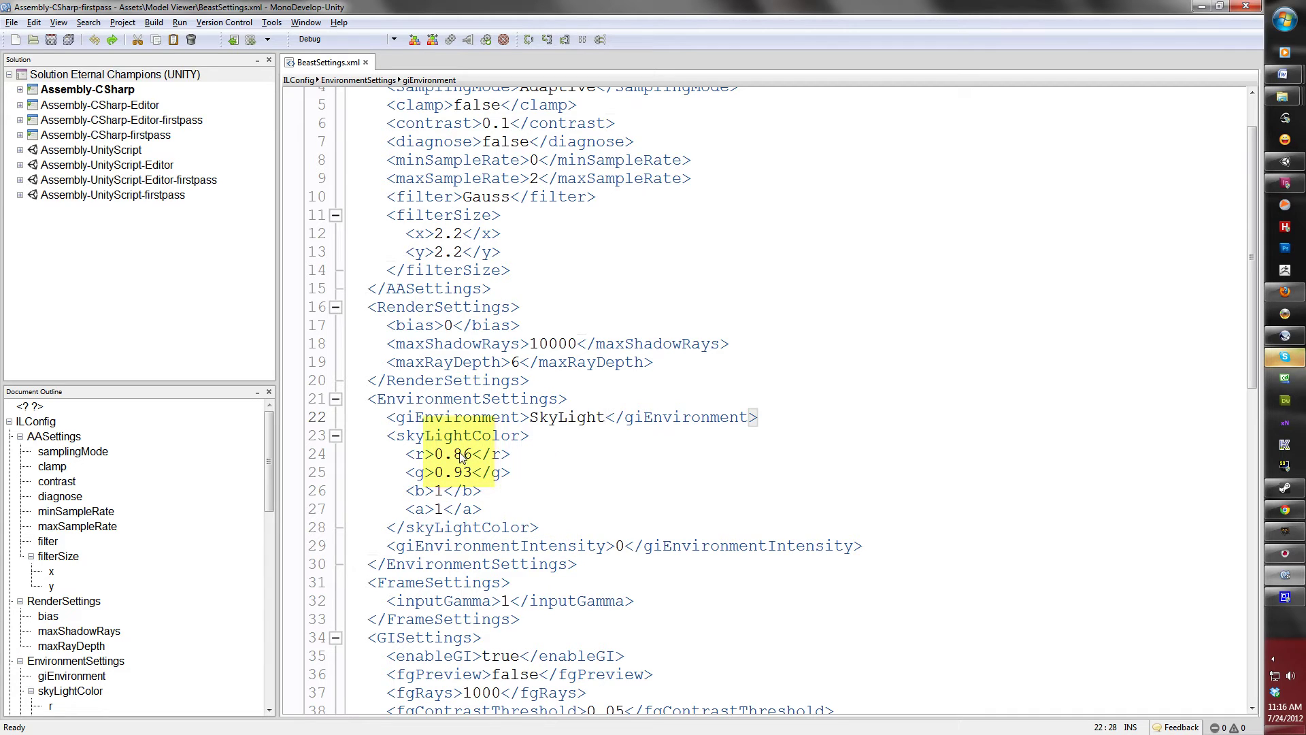
- Change skyLightColor to r 0.76, g 0.13, b 0 and save the file
{"action": "left_click_drag", "start_coordinate": [464, 455], "coordinate": [454, 454]}
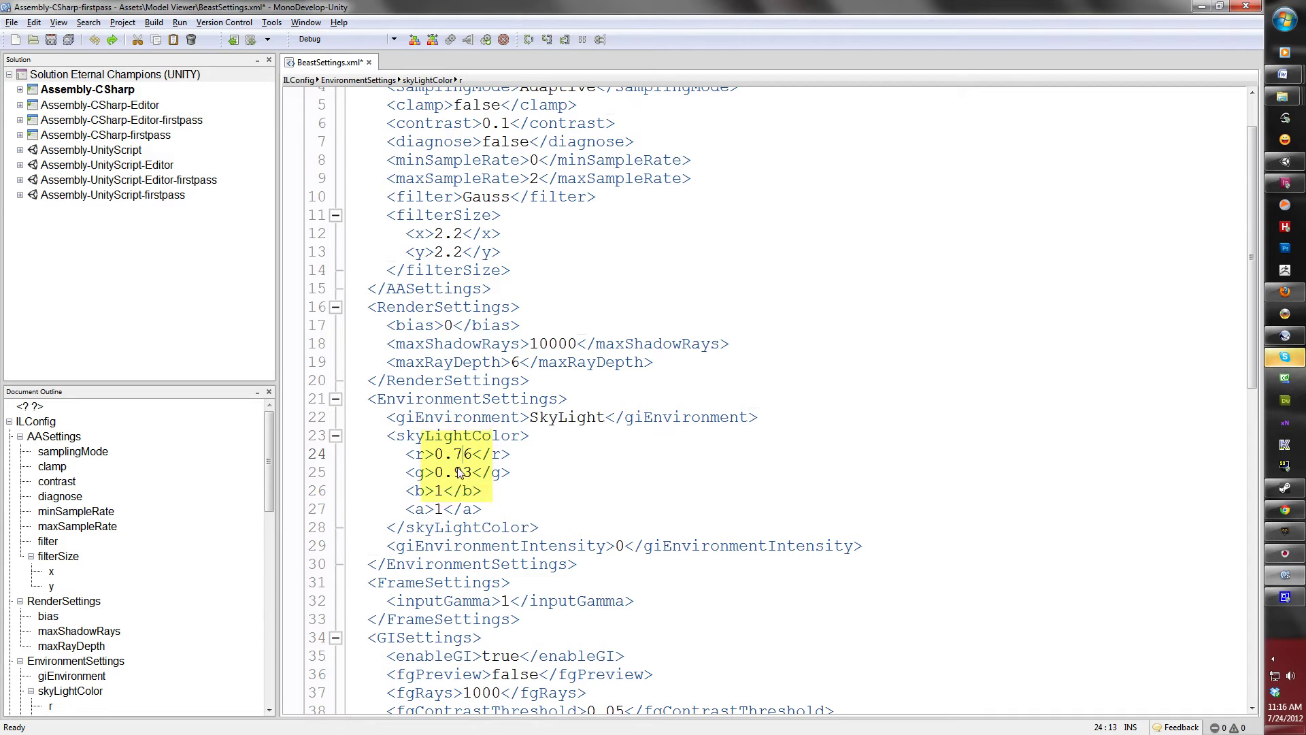
{"action": "left_click_drag", "start_coordinate": [464, 473], "coordinate": [455, 472]}
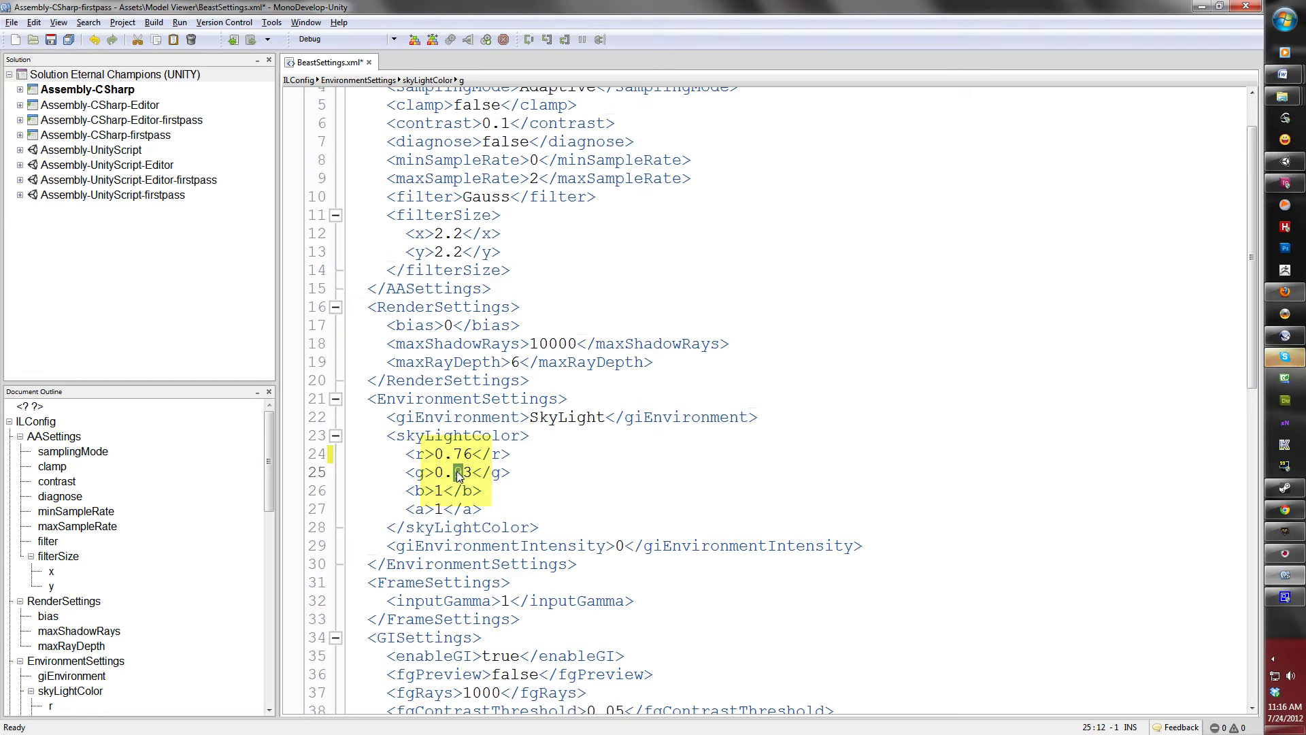
{"action": "type", "text": "1"}
{"action": "left_click", "coordinate": [444, 487]}
{"action": "key", "text": "BackSpace"}
{"action": "type", "text": "0"}
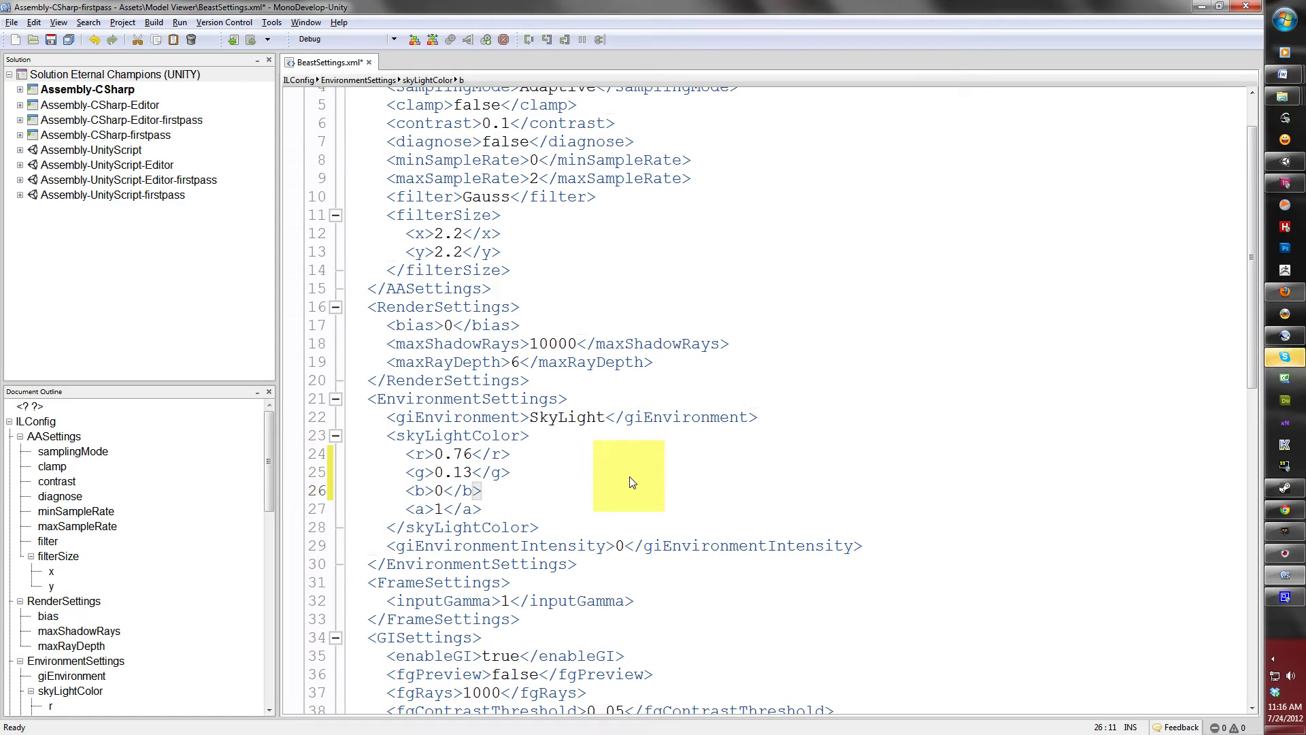
{"action": "key", "text": "ctrl+s"}
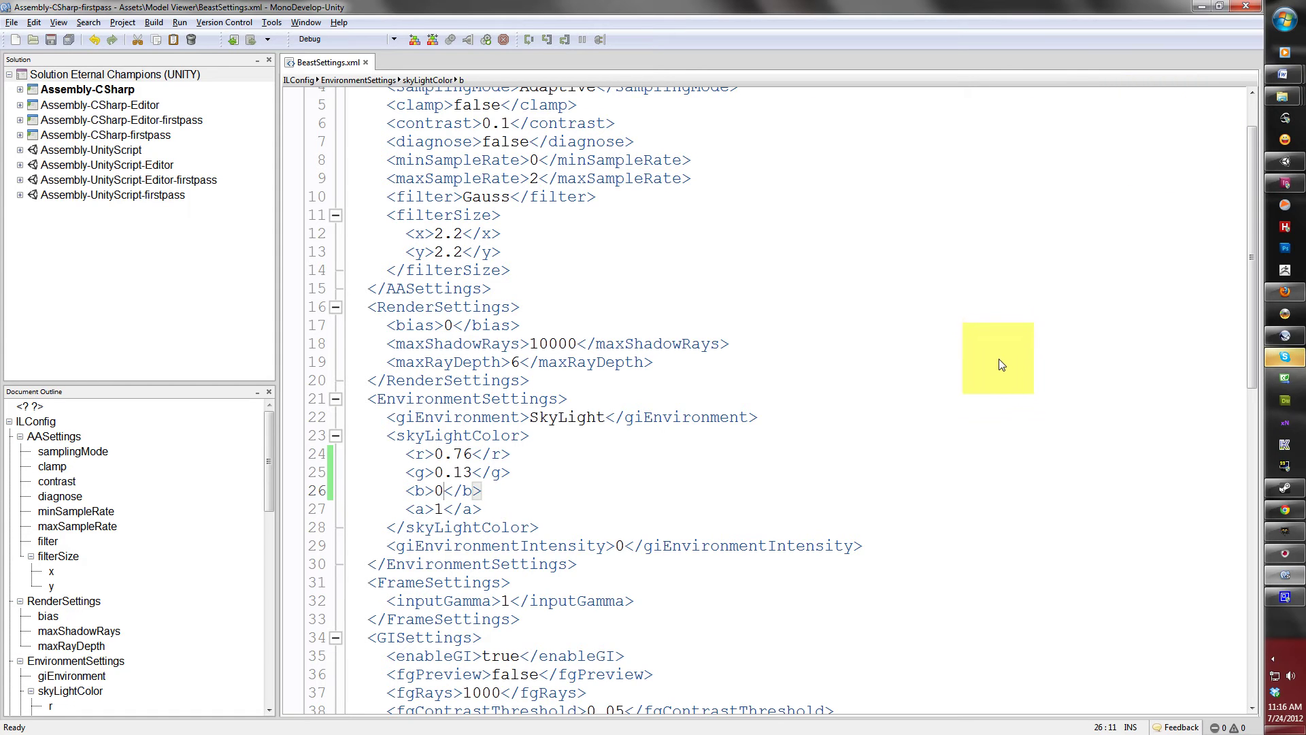
- Bake the Unity scene with the new sky colour, then return to BeastSettings.xml
{"action": "left_click", "coordinate": [1288, 168]}
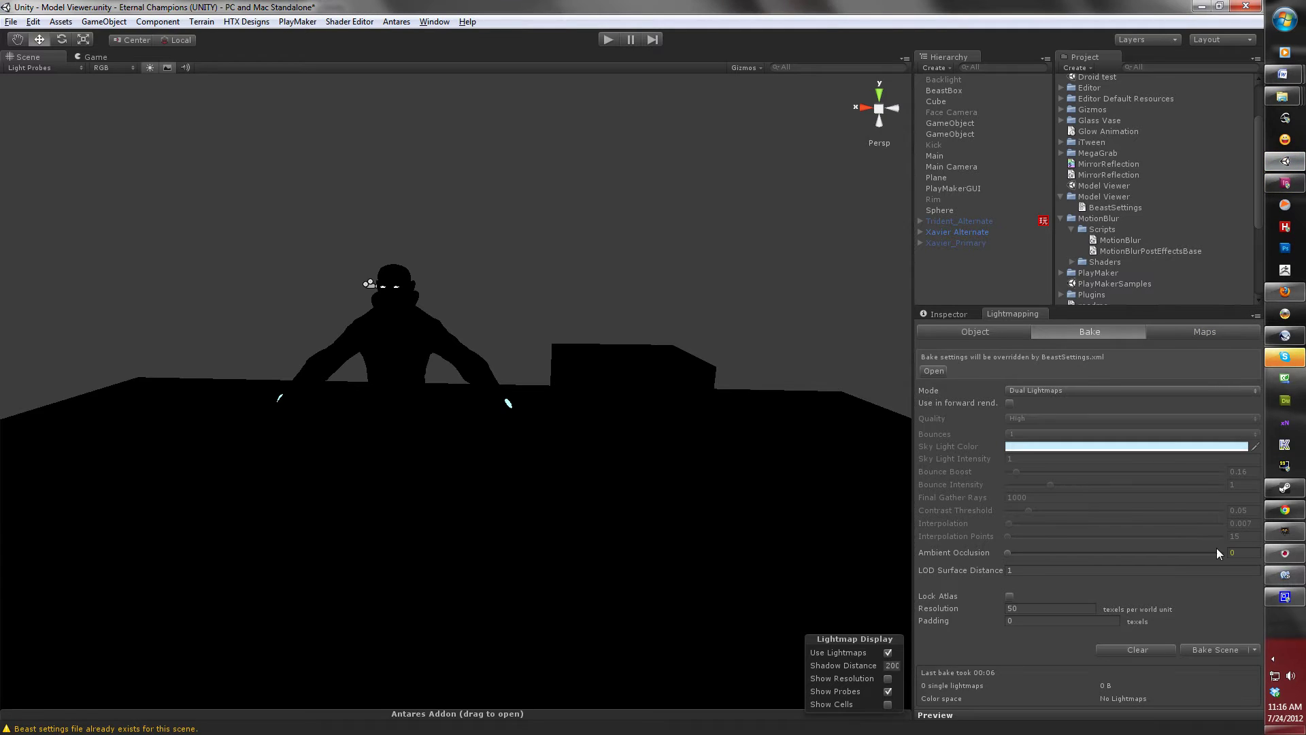
{"action": "left_click", "coordinate": [1225, 650]}
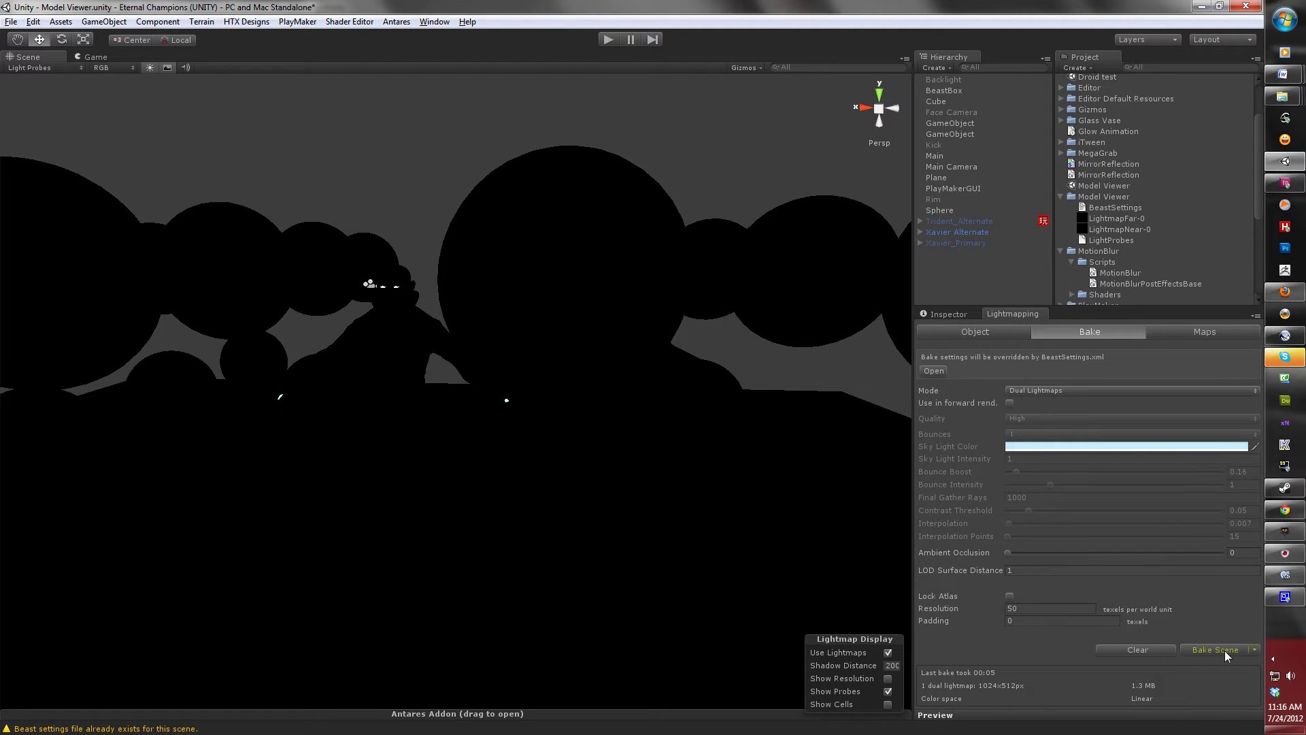
{"action": "key", "text": "alt+Tab"}
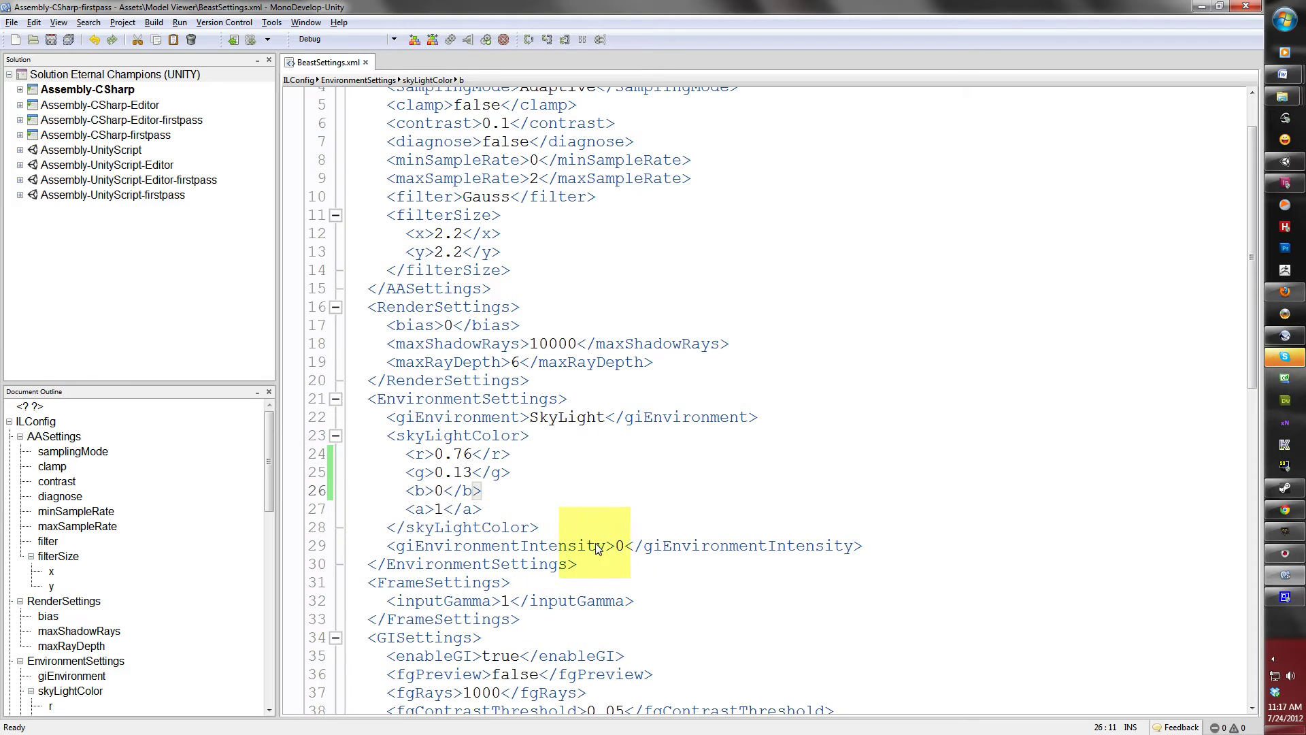
- Change giEnvironmentIntensity from 0 to 1 and save BeastSettings.xml
{"action": "double_click", "coordinate": [619, 546]}
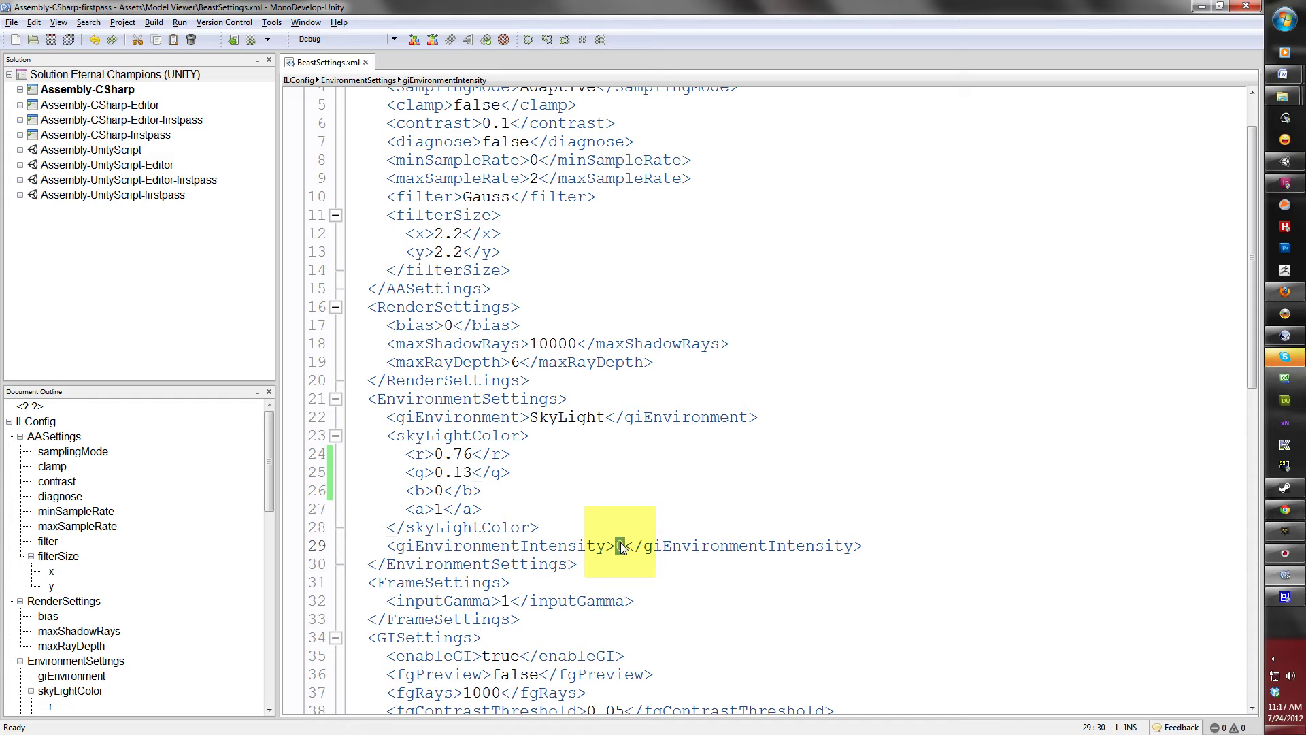
{"action": "type", "text": "1"}
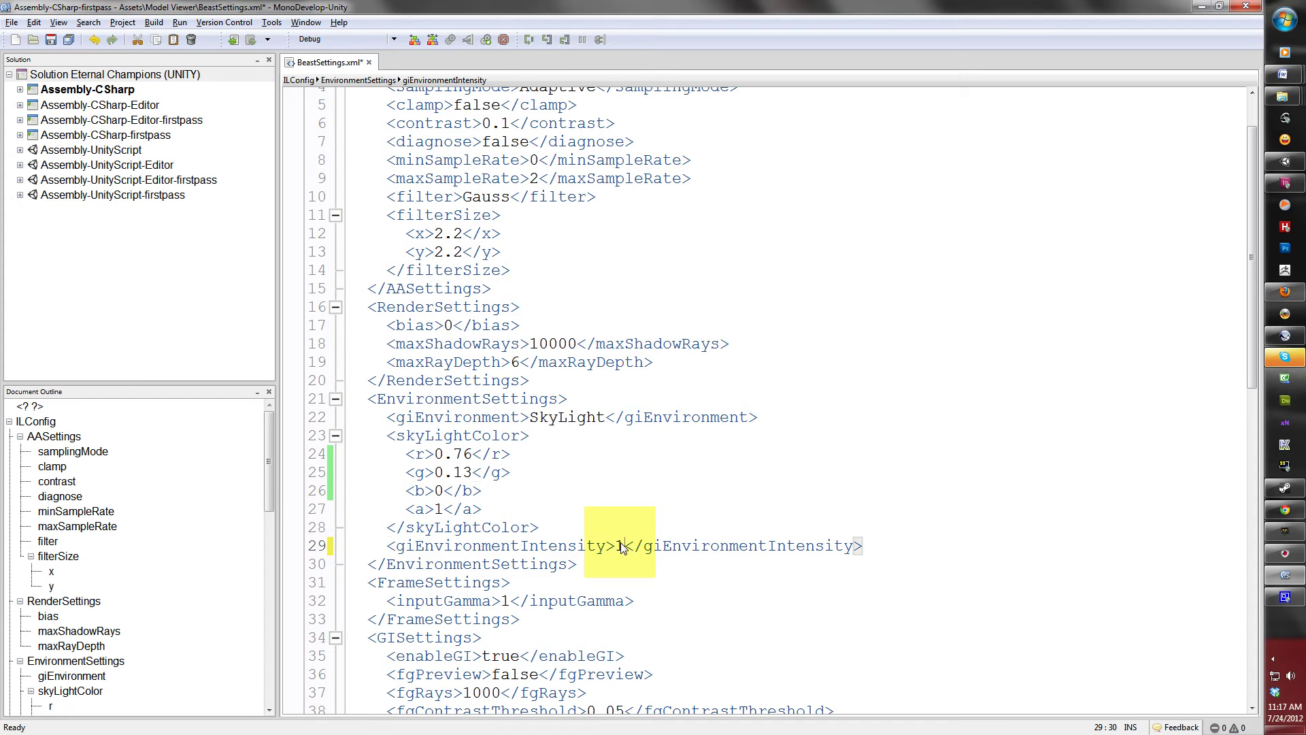
{"action": "key", "text": "ctrl+s"}
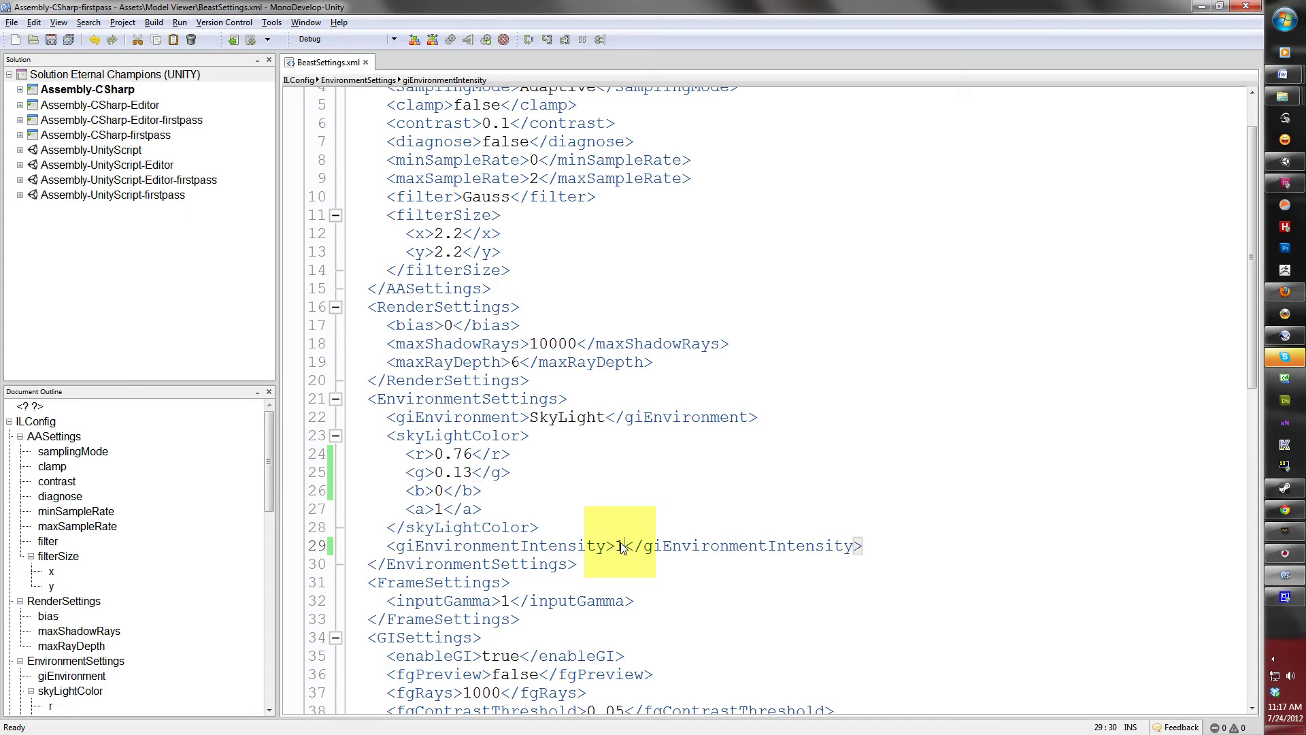
- Rebake the Unity scene with environment intensity 1 and view the orange-red lighting
{"action": "left_click", "coordinate": [1288, 163]}
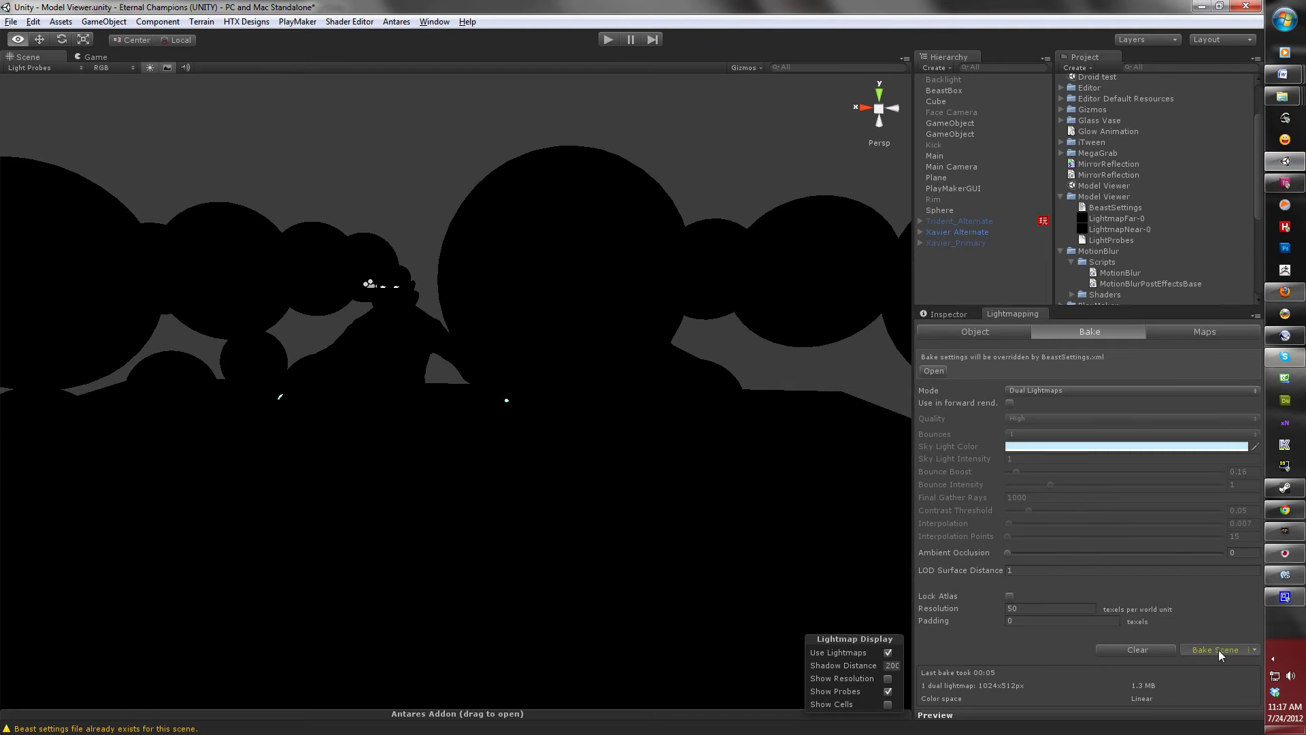
{"action": "left_click", "coordinate": [1219, 651]}
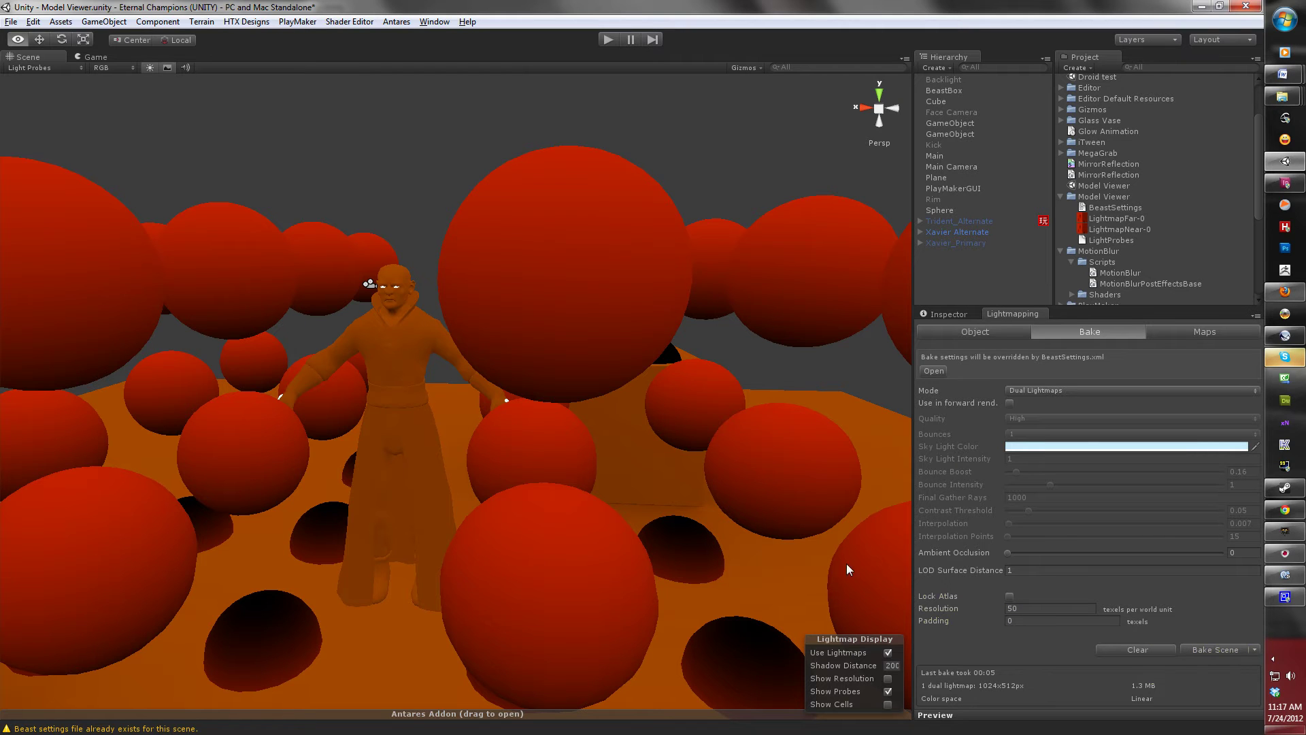
{"action": "scroll", "coordinate": [638, 437], "scroll_direction": "up", "scroll_amount": 2}
{"action": "left_click_drag", "start_coordinate": [626, 439], "coordinate": [615, 436], "text": "alt"}
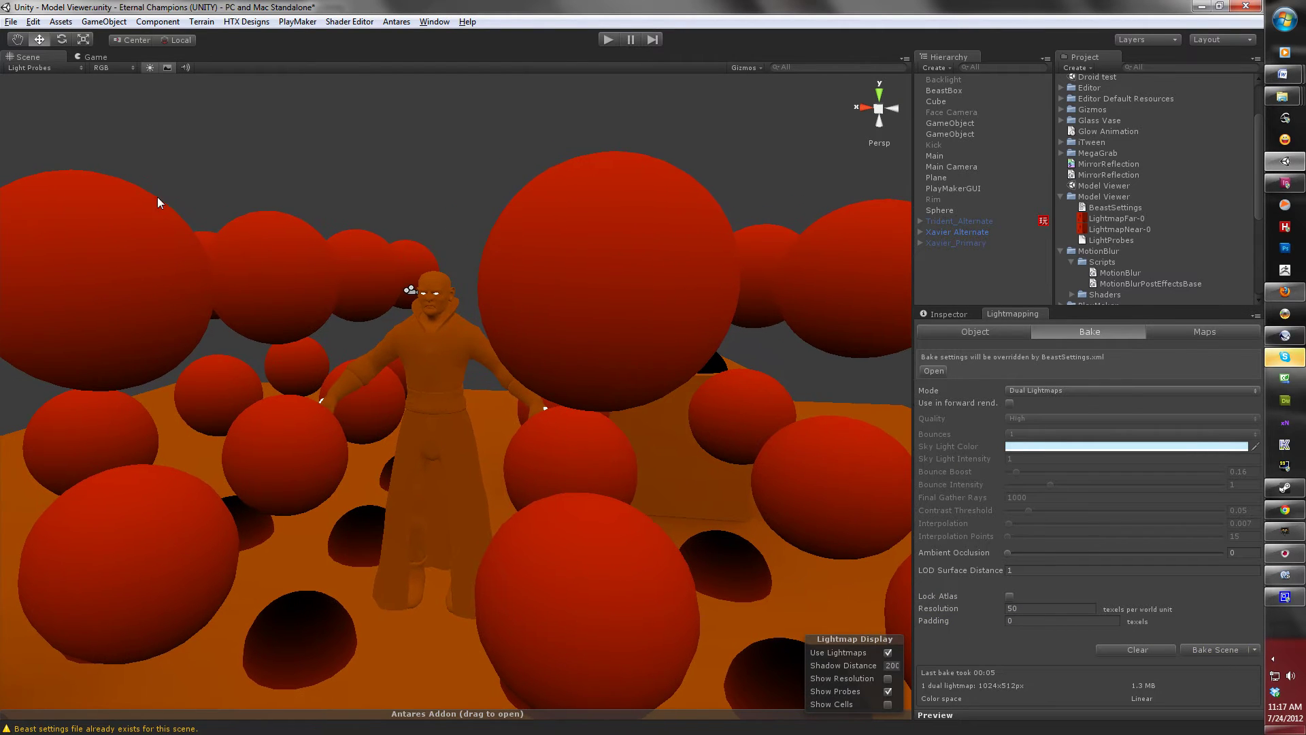
- Switch the Scene view to Textured draw mode and look around the character and cube
{"action": "left_click", "coordinate": [63, 68]}
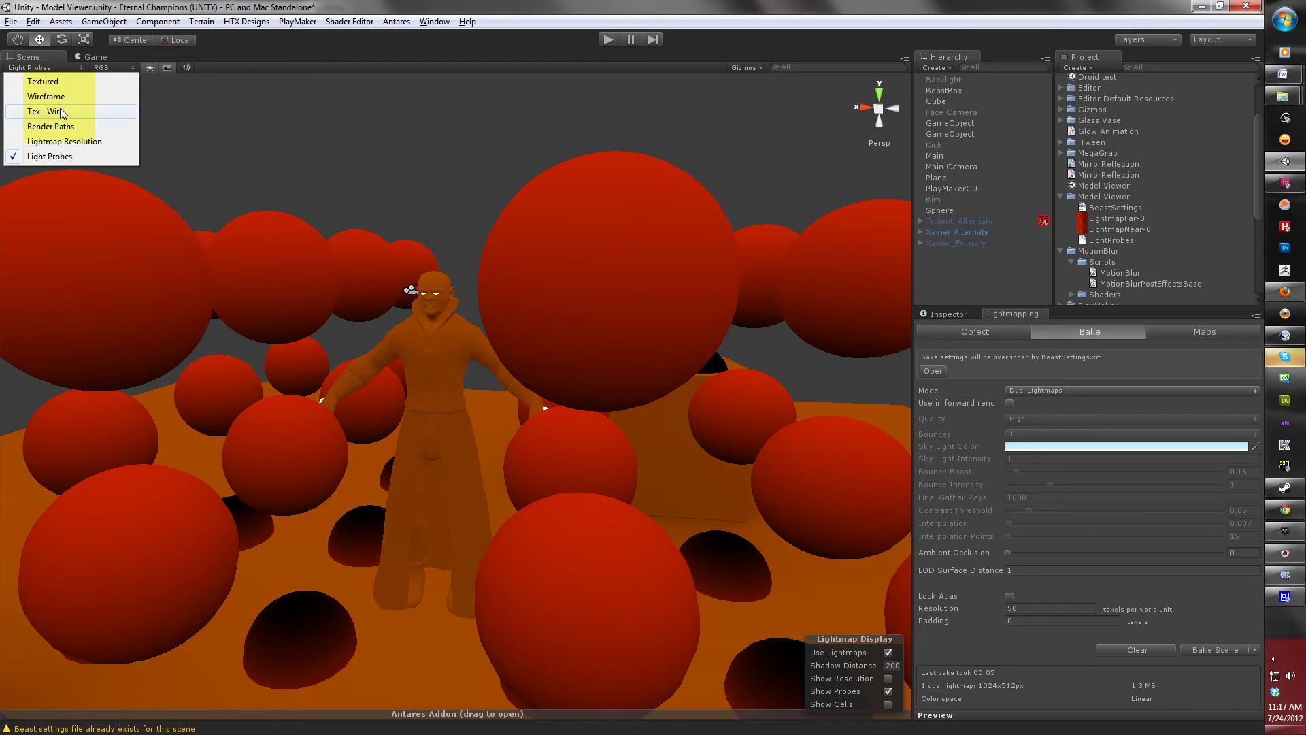
{"action": "left_click", "coordinate": [60, 80]}
{"action": "left_click_drag", "start_coordinate": [370, 451], "coordinate": [394, 440], "text": "alt"}
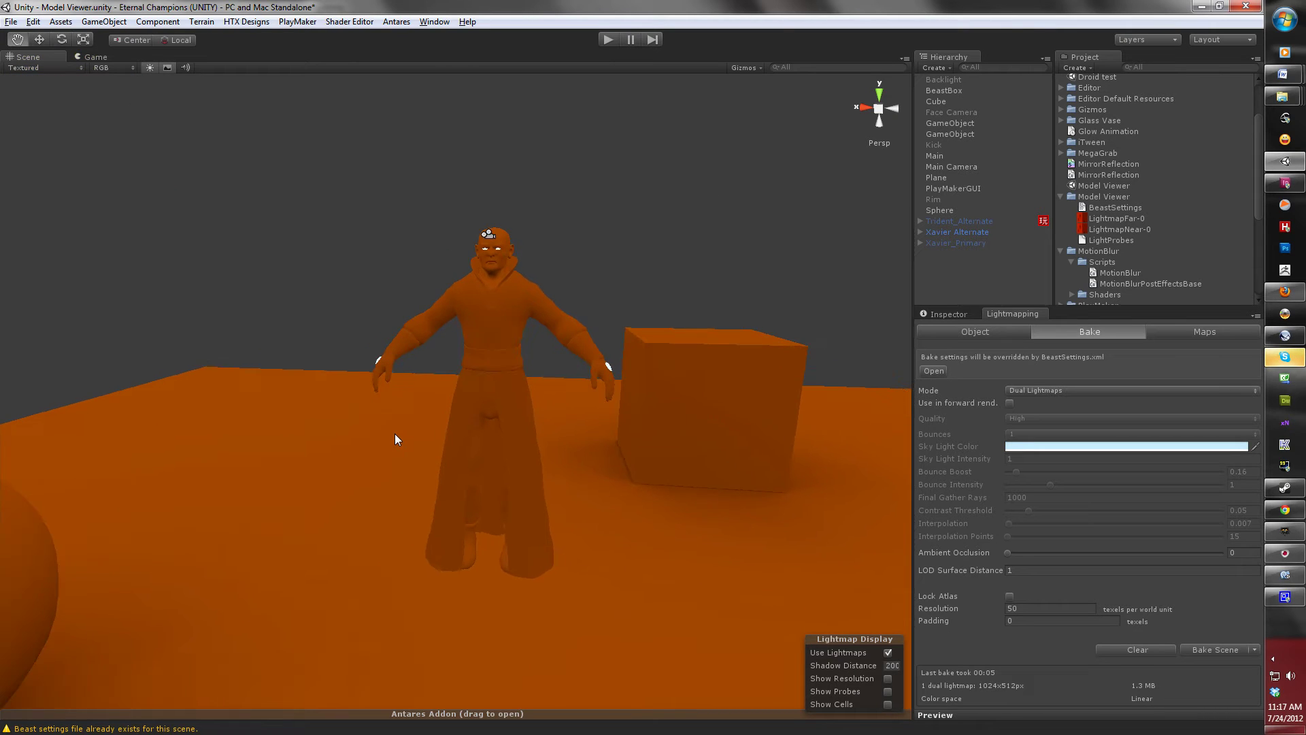
{"action": "scroll", "coordinate": [398, 439], "scroll_direction": "down", "scroll_amount": 3}
{"action": "scroll", "coordinate": [488, 520], "scroll_direction": "up", "scroll_amount": 2}
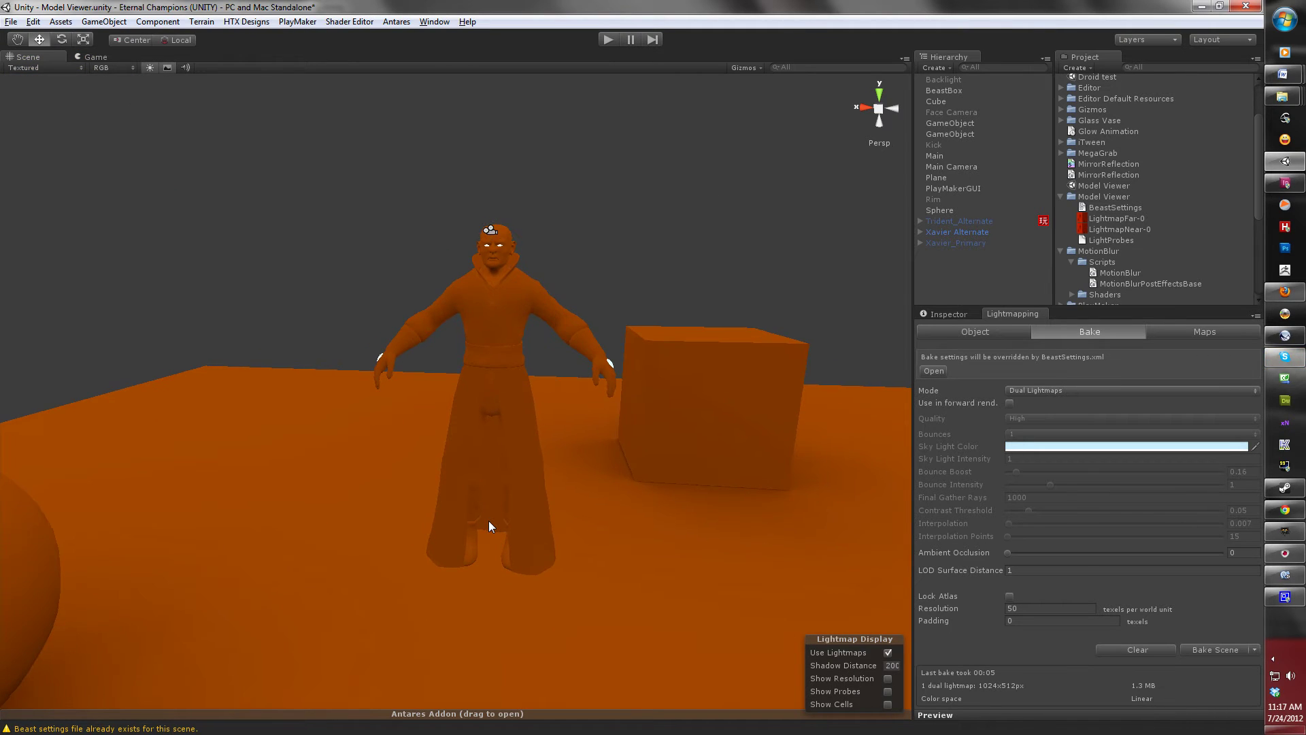
{"action": "scroll", "coordinate": [488, 520], "scroll_direction": "up", "scroll_amount": 3}
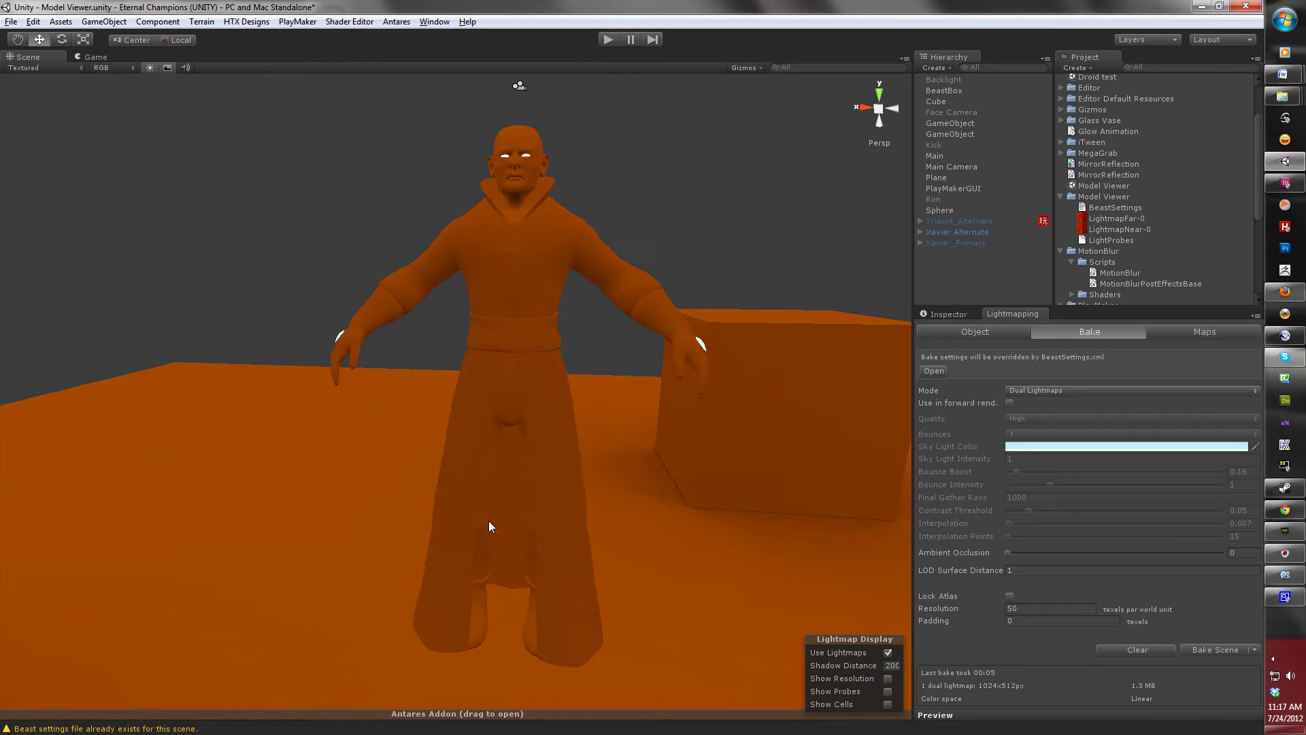
{"action": "left_click_drag", "start_coordinate": [489, 520], "coordinate": [489, 497], "text": "alt"}
{"action": "scroll", "coordinate": [489, 502], "scroll_direction": "up", "scroll_amount": 2}
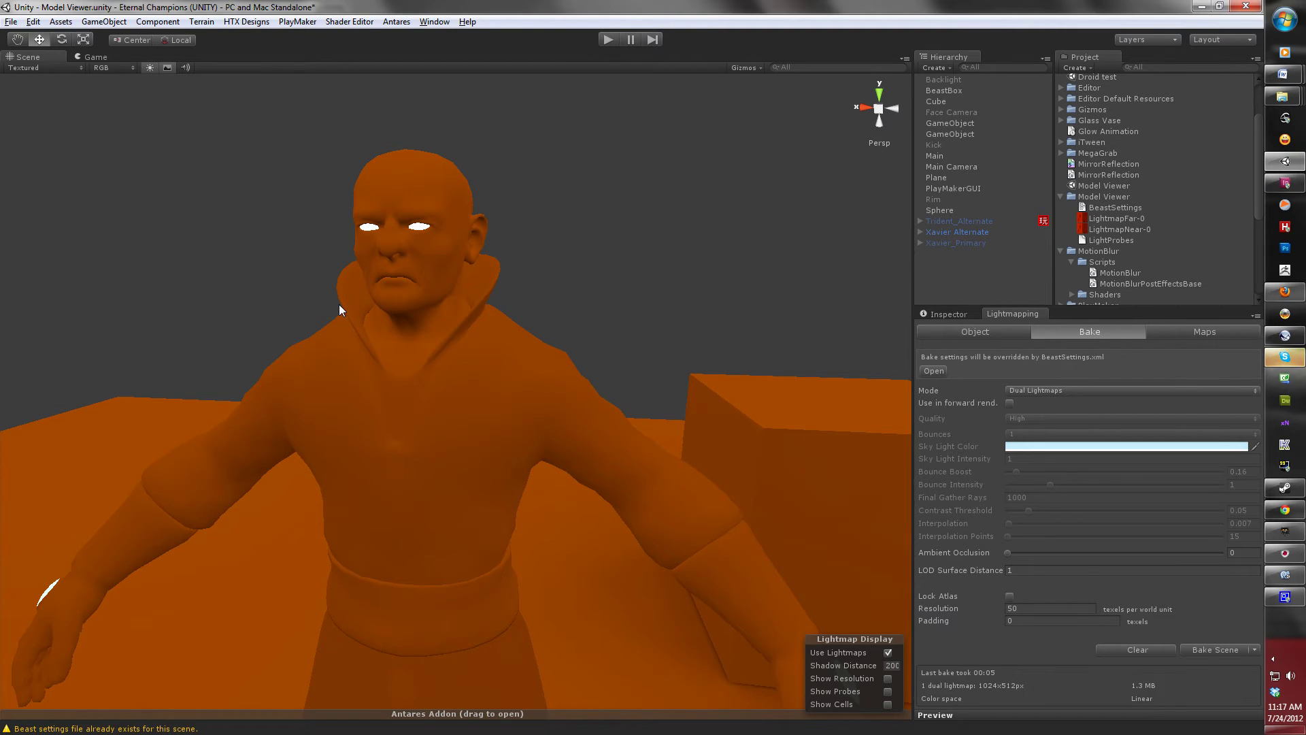
- Toggle scene lighting on and off to compare with the bake, then return to BeastSettings.xml
{"action": "left_click", "coordinate": [149, 67]}
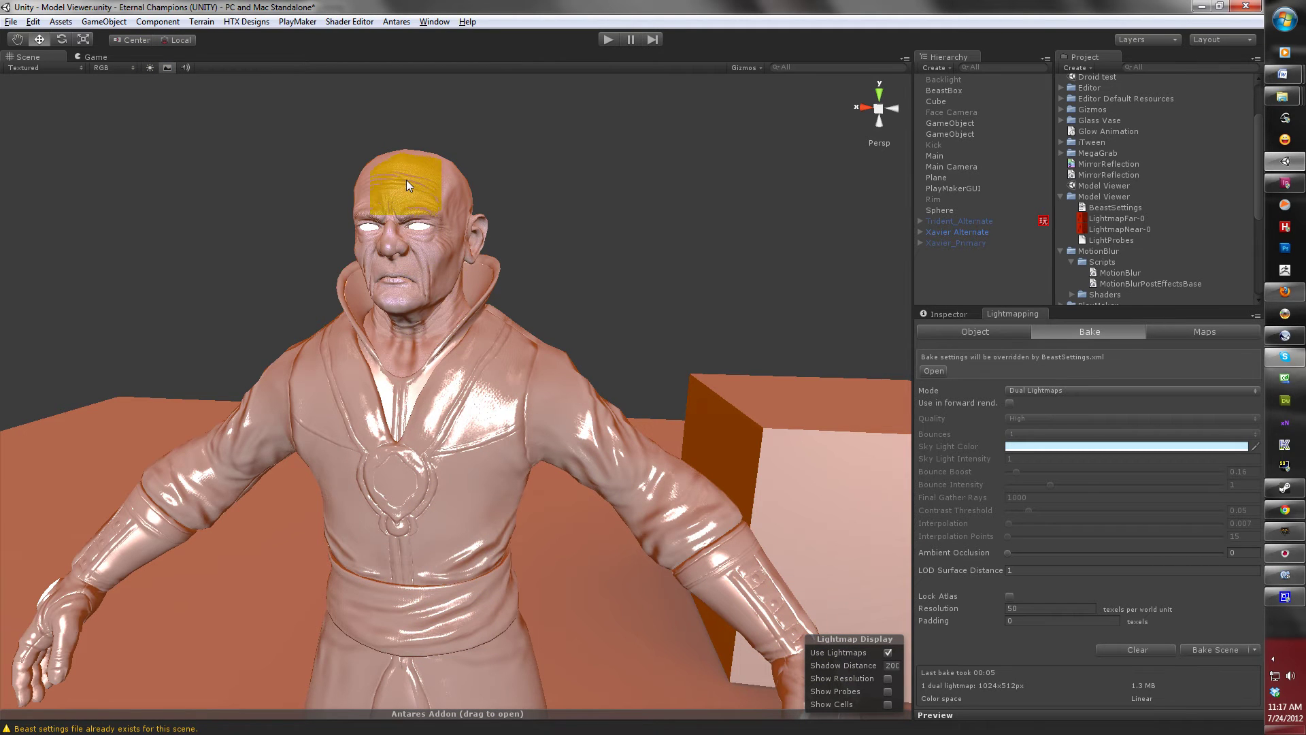
{"action": "left_click", "coordinate": [149, 67]}
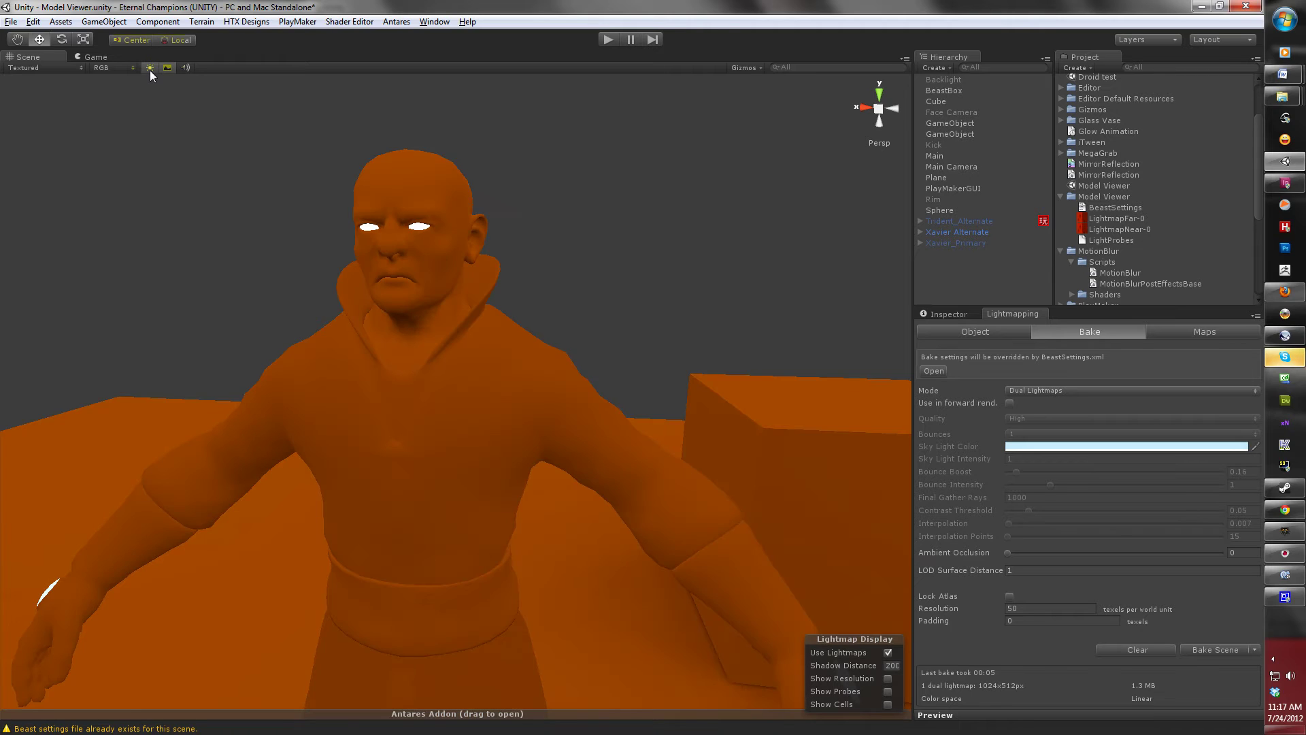
{"action": "scroll", "coordinate": [537, 192], "scroll_direction": "down", "scroll_amount": 10}
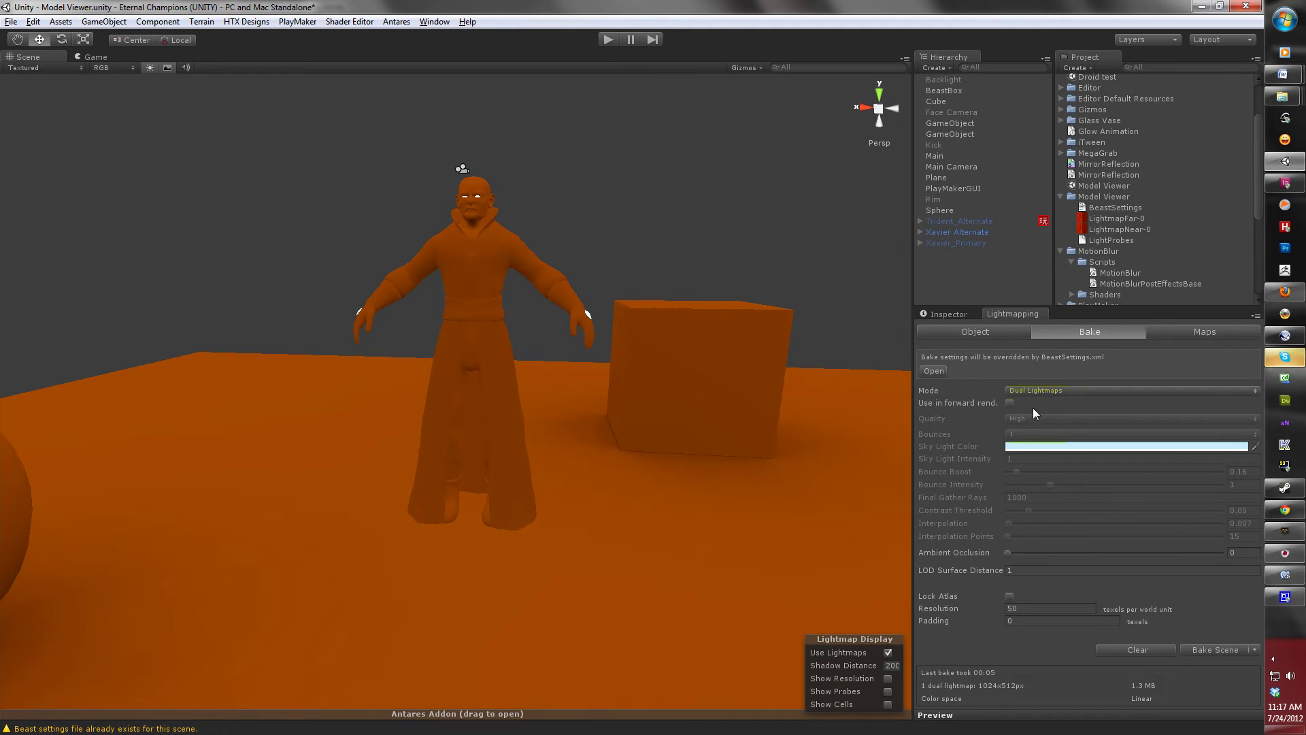
{"action": "left_click", "coordinate": [1284, 596]}
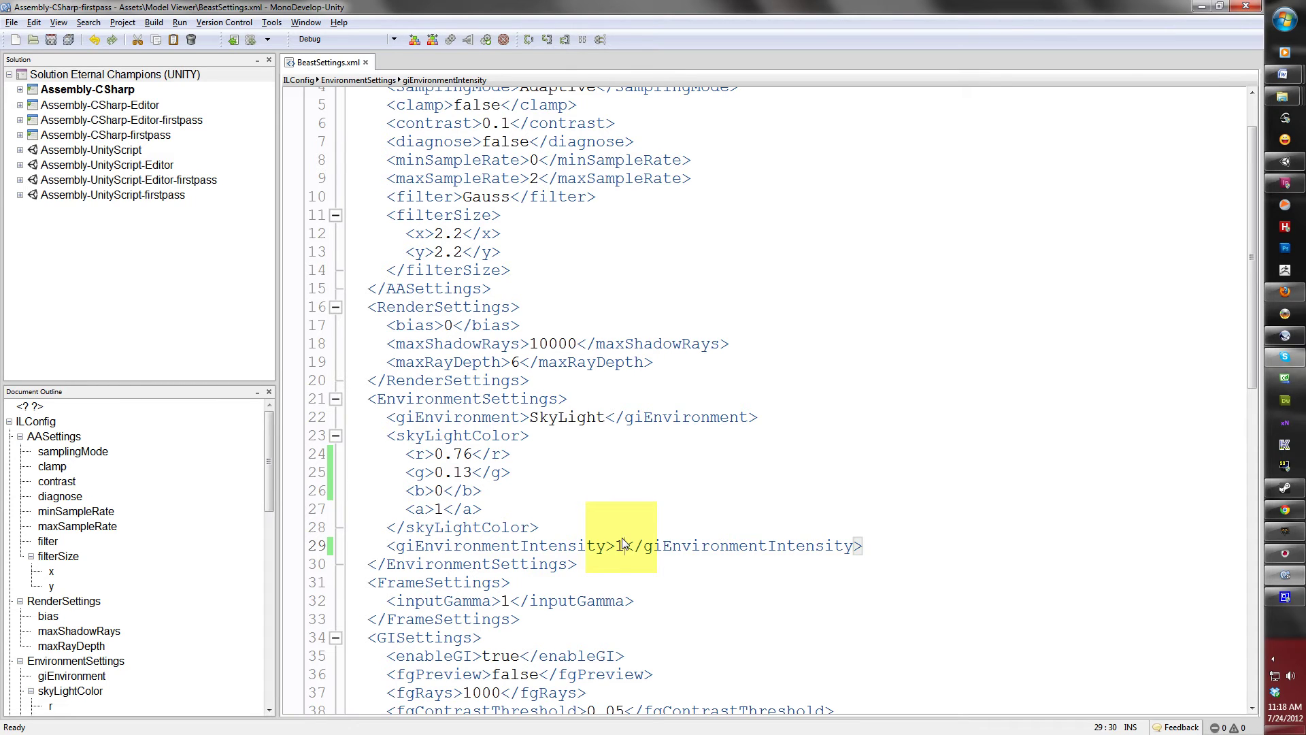
{"action": "scroll", "coordinate": [623, 542], "scroll_direction": "down", "scroll_amount": 1}
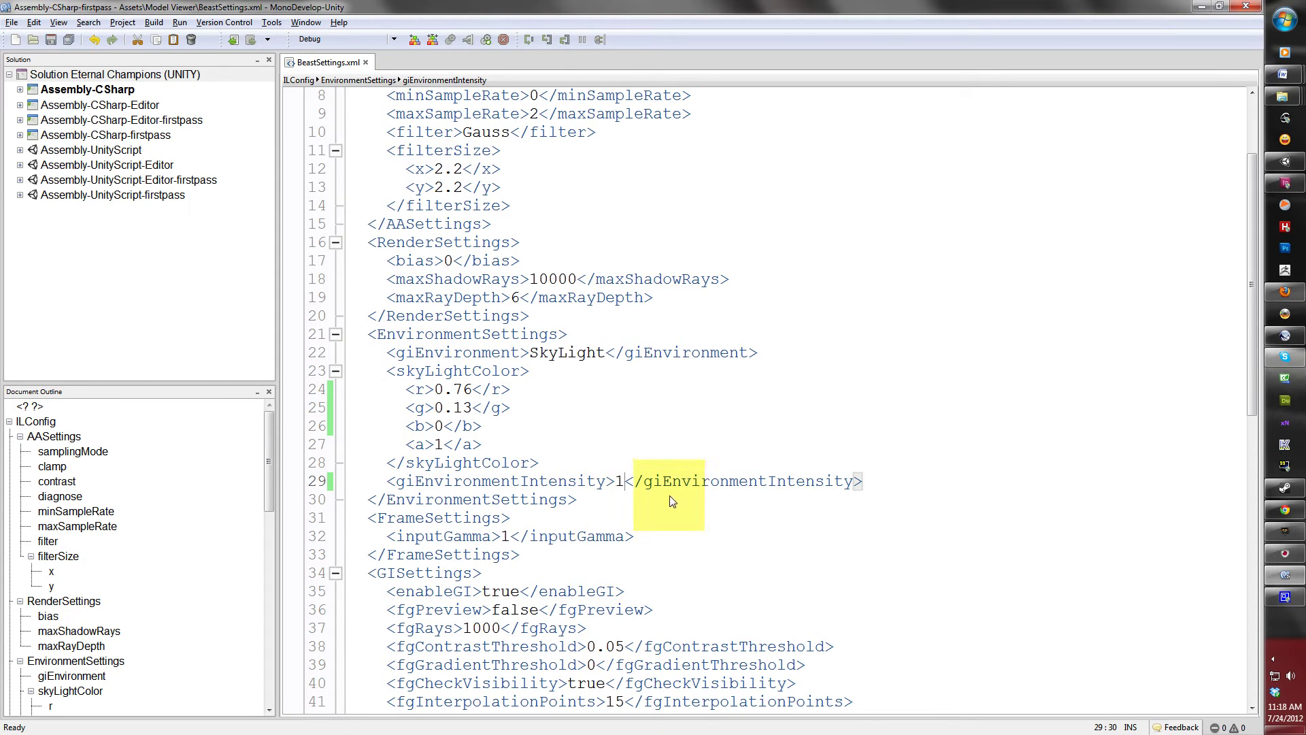
{"action": "scroll", "coordinate": [665, 501], "scroll_direction": "down", "scroll_amount": 1}
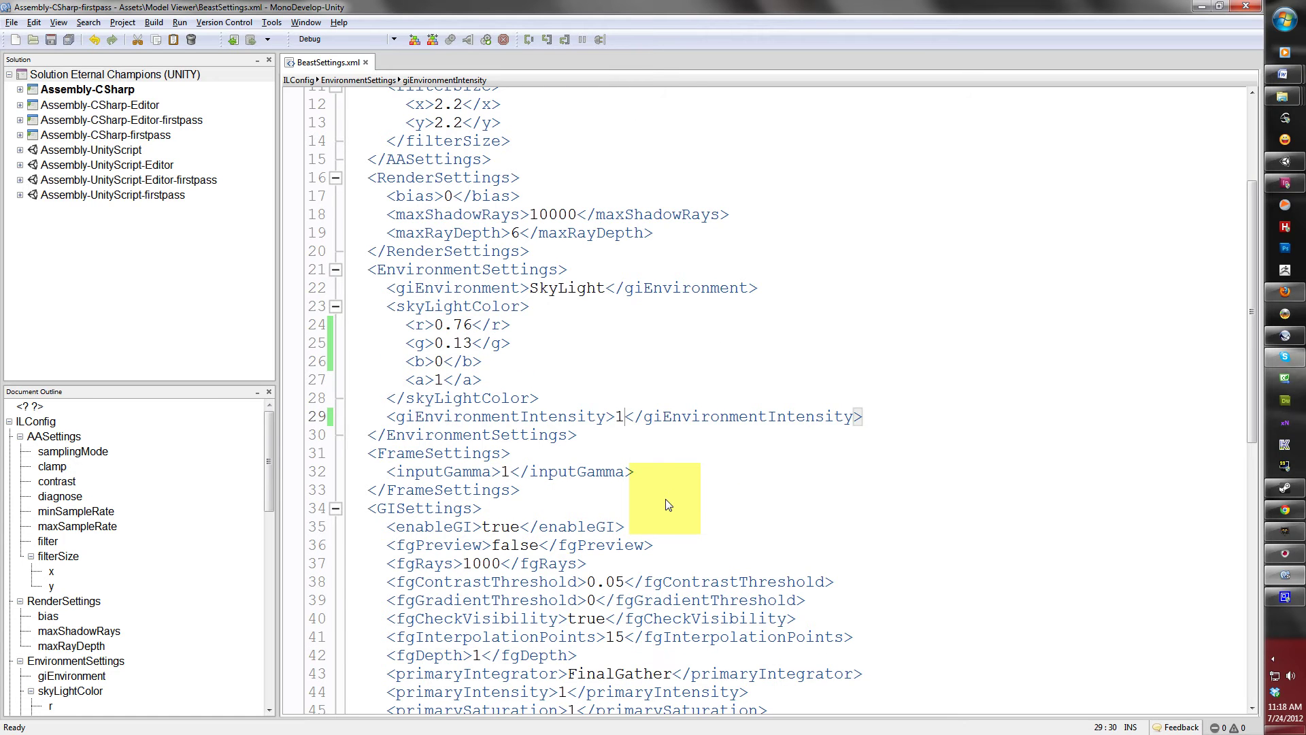
{"action": "scroll", "coordinate": [666, 504], "scroll_direction": "down", "scroll_amount": 2}
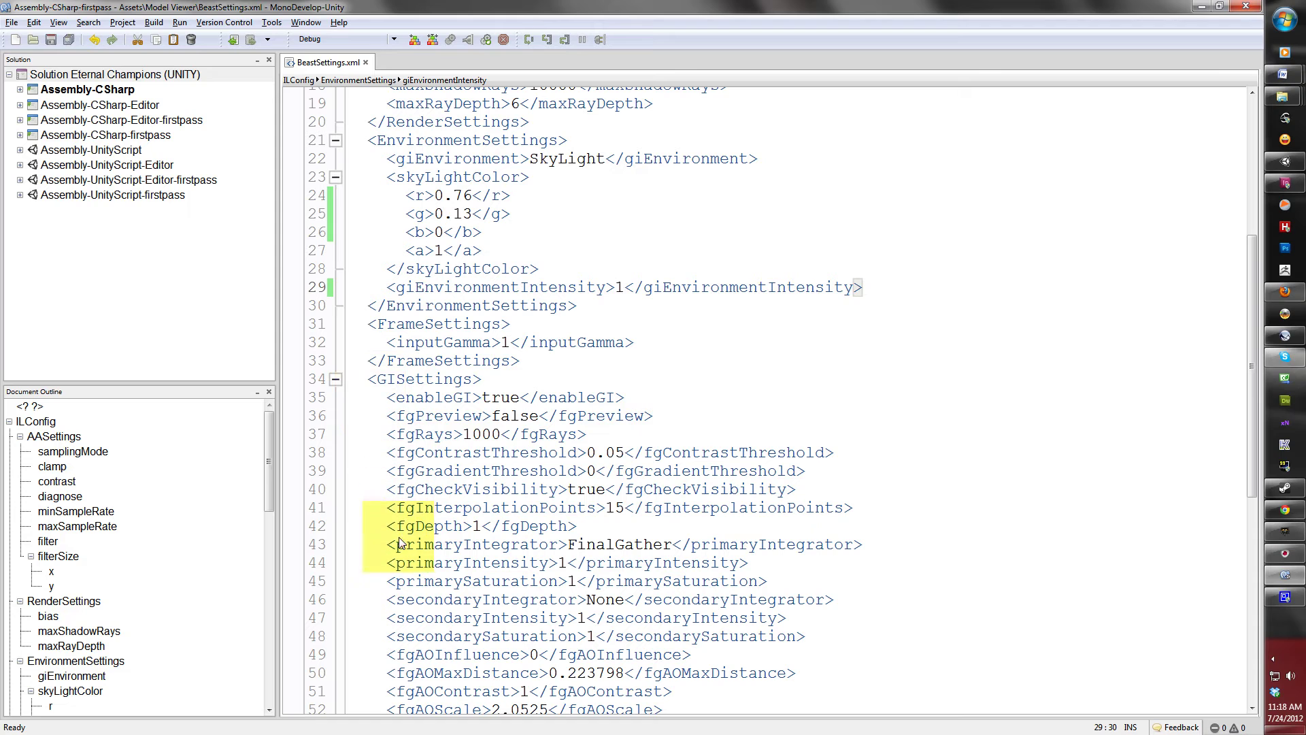
{"action": "scroll", "coordinate": [394, 544], "scroll_direction": "down", "scroll_amount": 2}
{"action": "scroll", "coordinate": [388, 545], "scroll_direction": "up", "scroll_amount": 2}
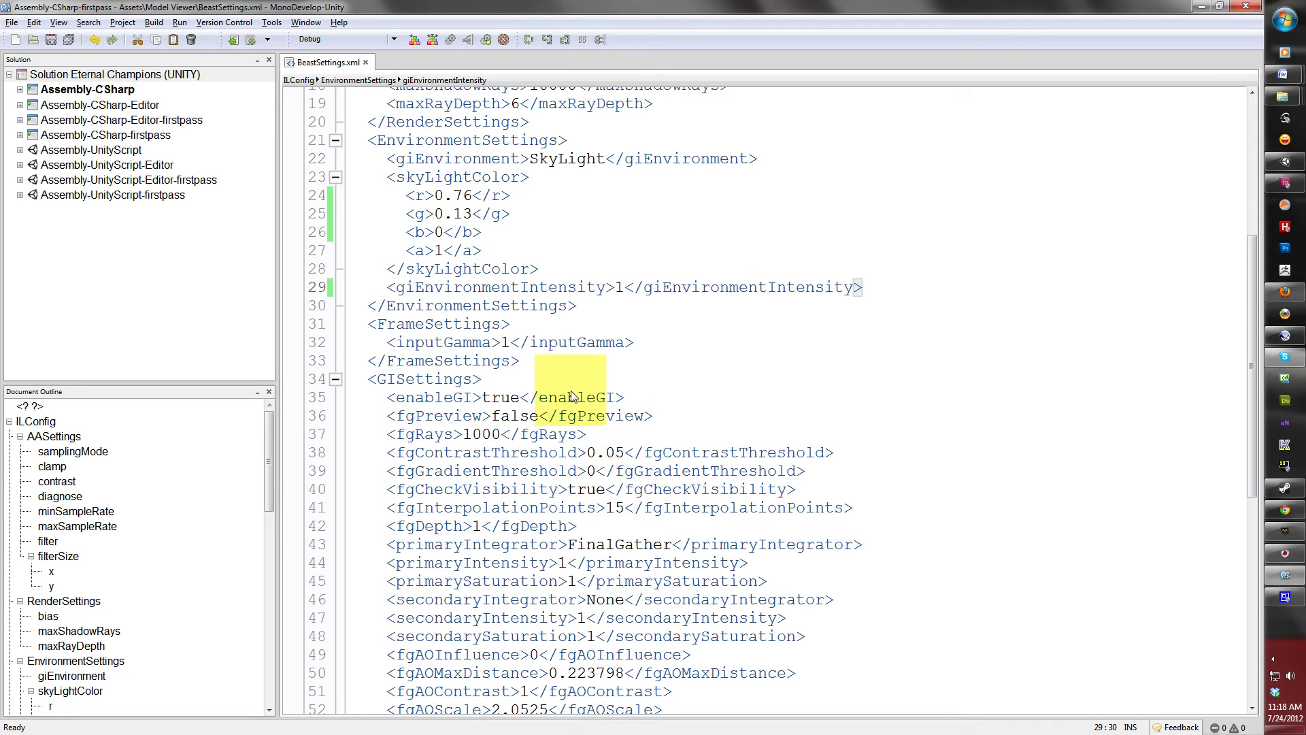
{"action": "scroll", "coordinate": [680, 394], "scroll_direction": "down", "scroll_amount": 1}
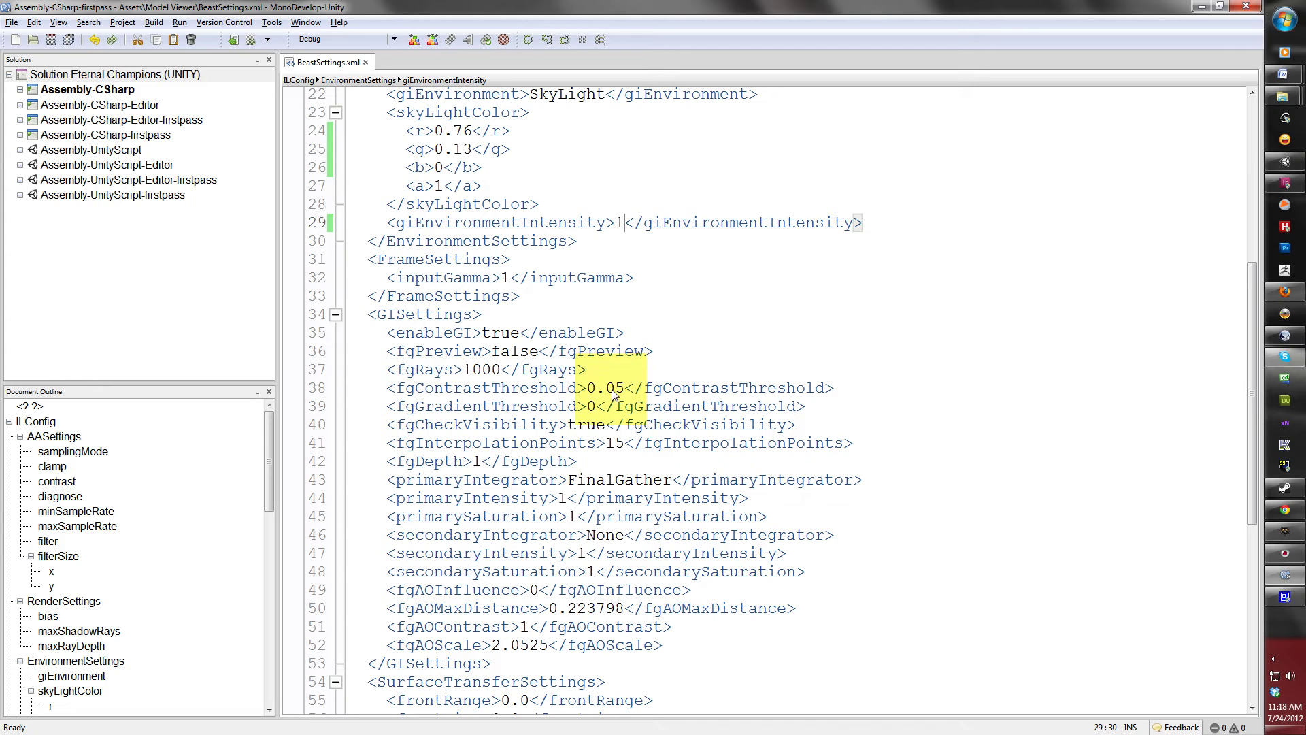
{"action": "scroll", "coordinate": [601, 410], "scroll_direction": "up", "scroll_amount": 6}
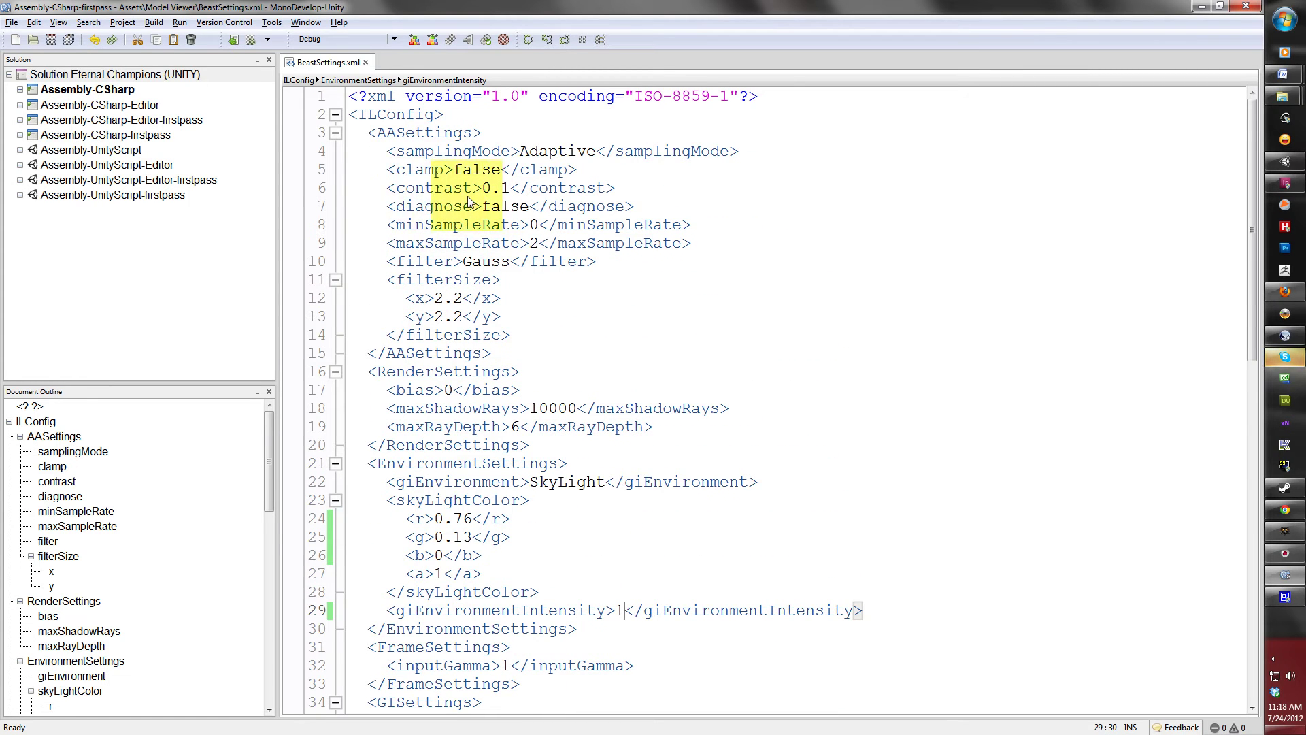
{"action": "scroll", "coordinate": [627, 481], "scroll_direction": "down", "scroll_amount": 8}
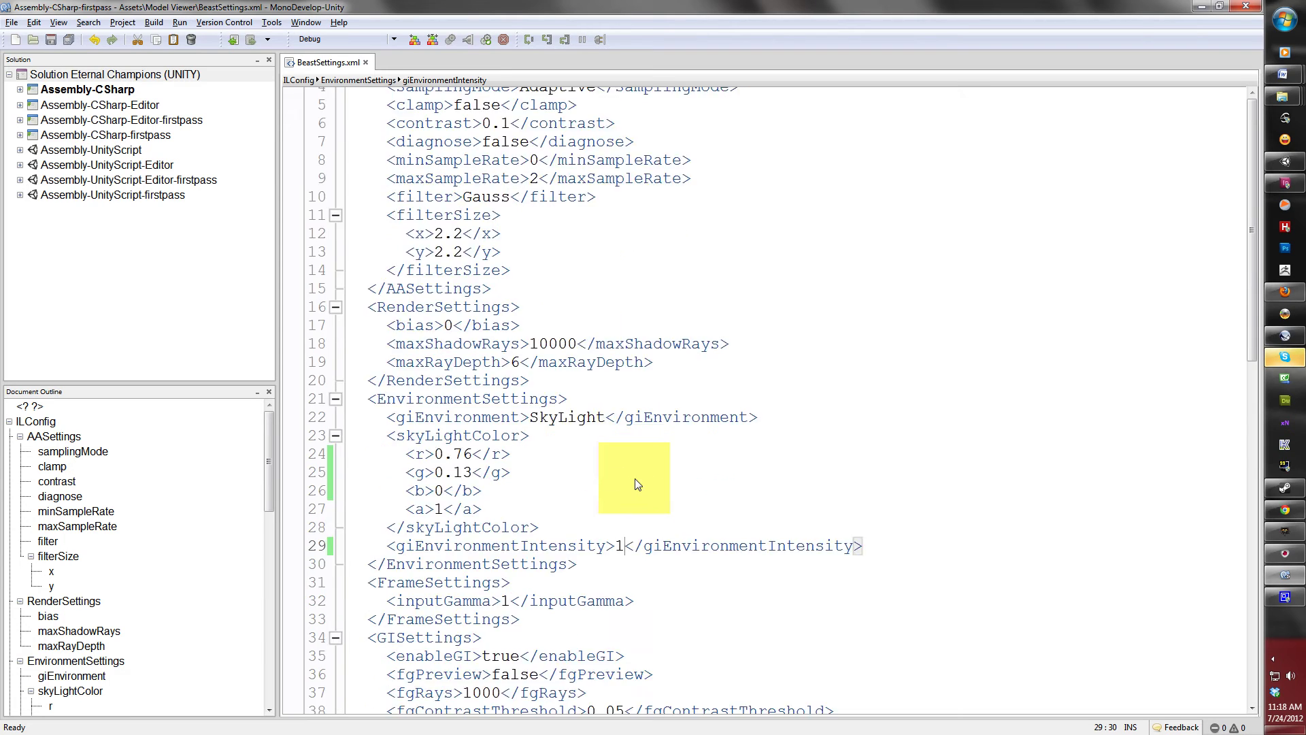
{"action": "scroll", "coordinate": [638, 481], "scroll_direction": "down", "scroll_amount": 3}
{"action": "scroll", "coordinate": [638, 480], "scroll_direction": "up", "scroll_amount": 2}
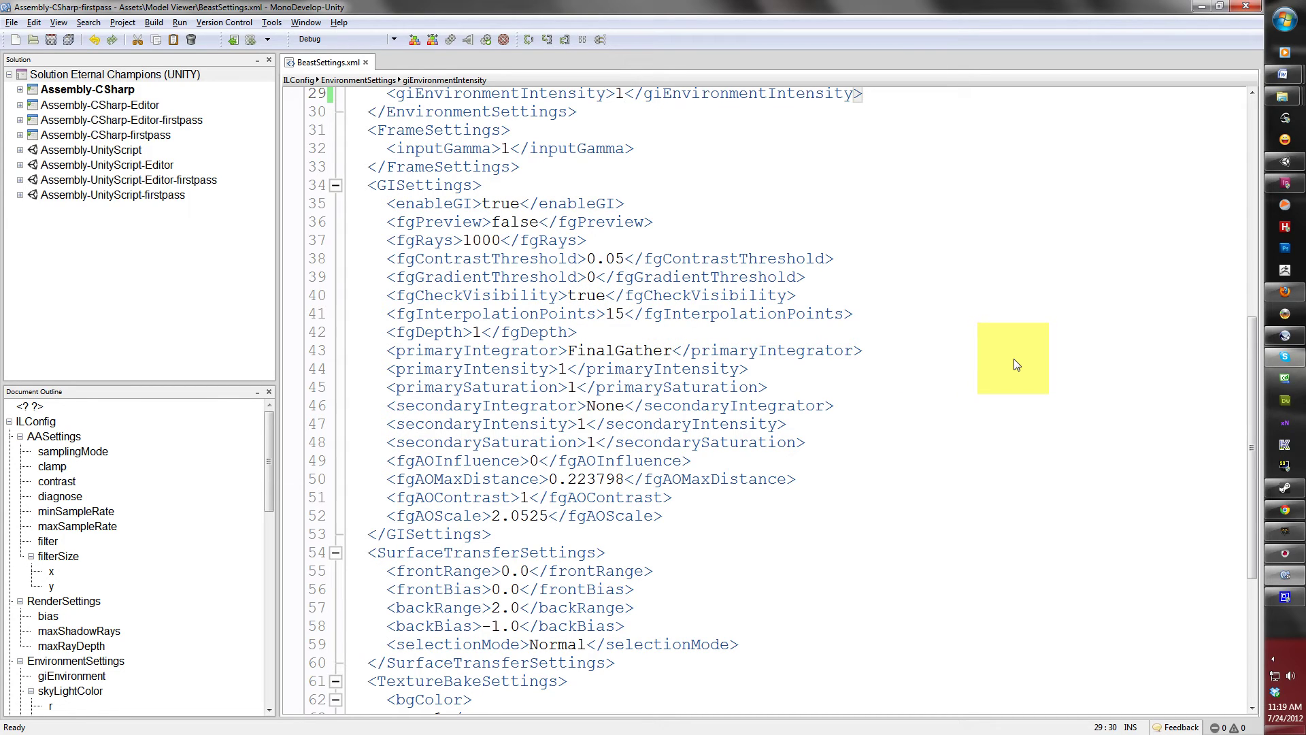
- Review the GI settings and change primaryIntensity from 1 to 2
{"action": "left_click", "coordinate": [873, 315]}
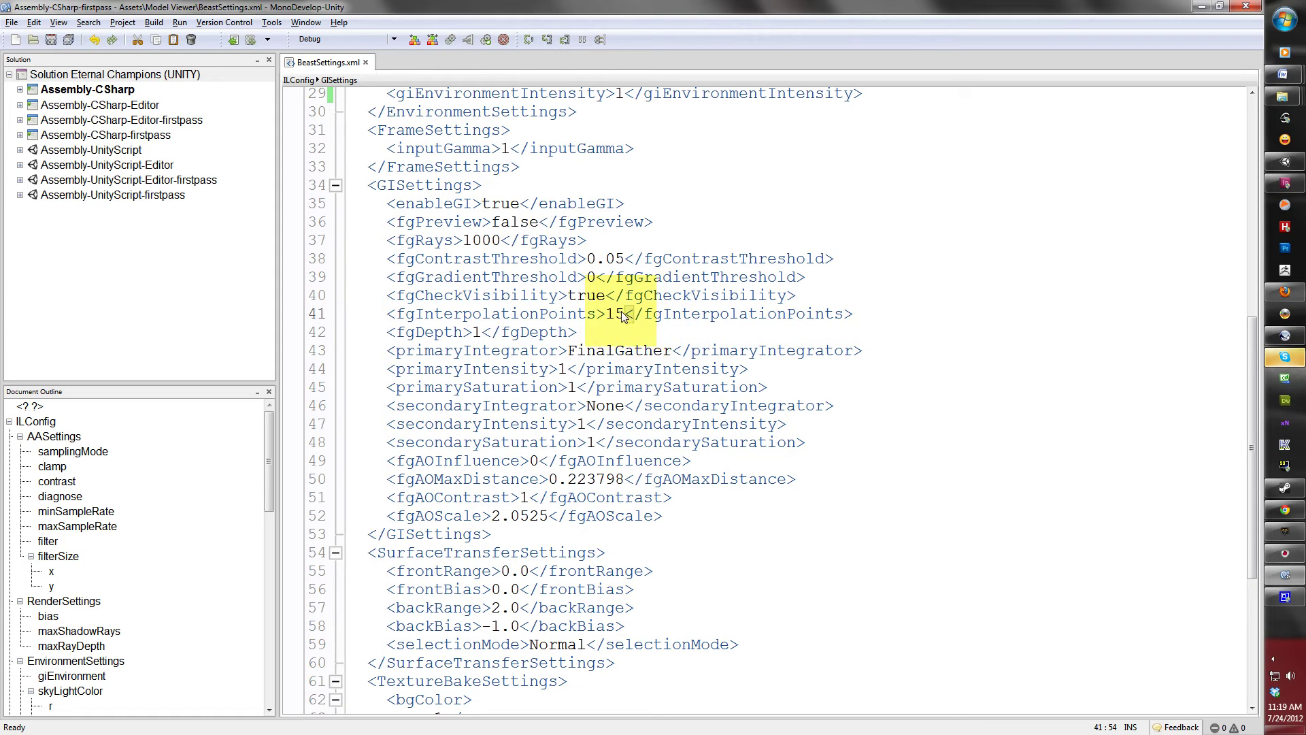
{"action": "left_click_drag", "start_coordinate": [622, 313], "coordinate": [608, 317]}
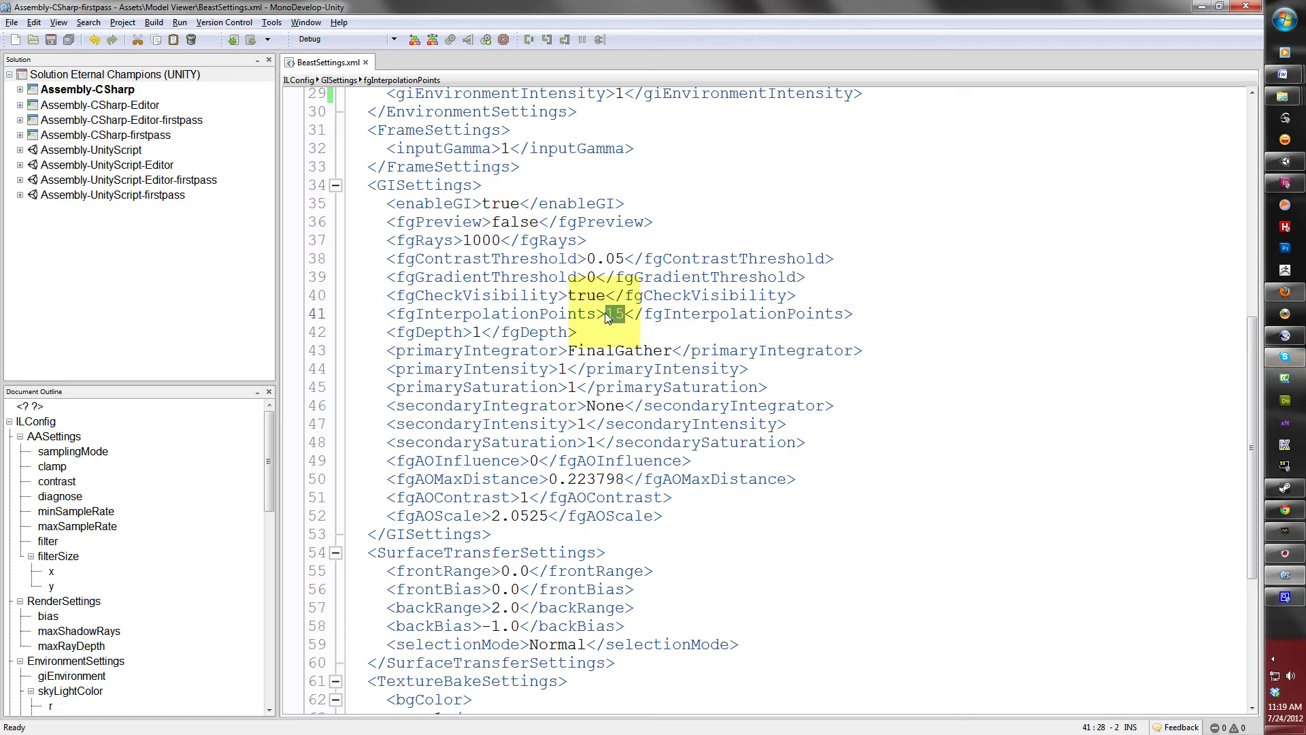
{"action": "left_click", "coordinate": [608, 317]}
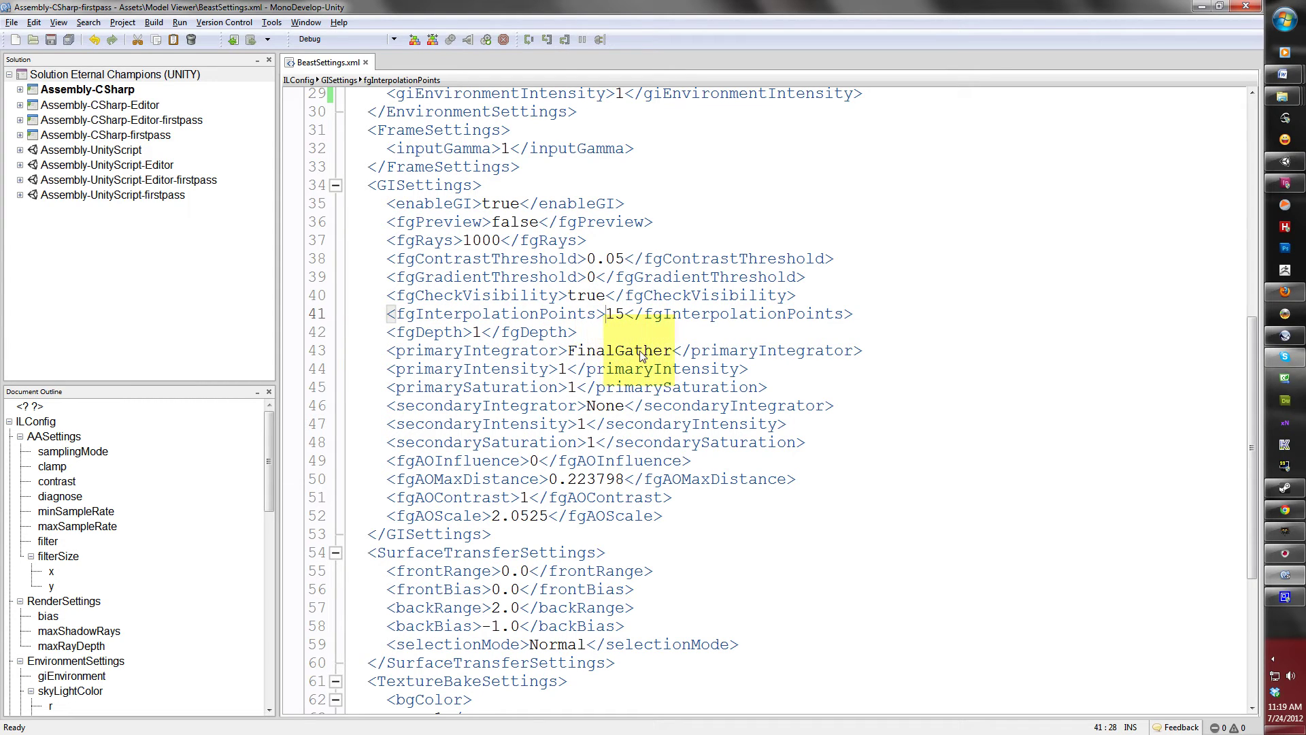
{"action": "left_click", "coordinate": [670, 352]}
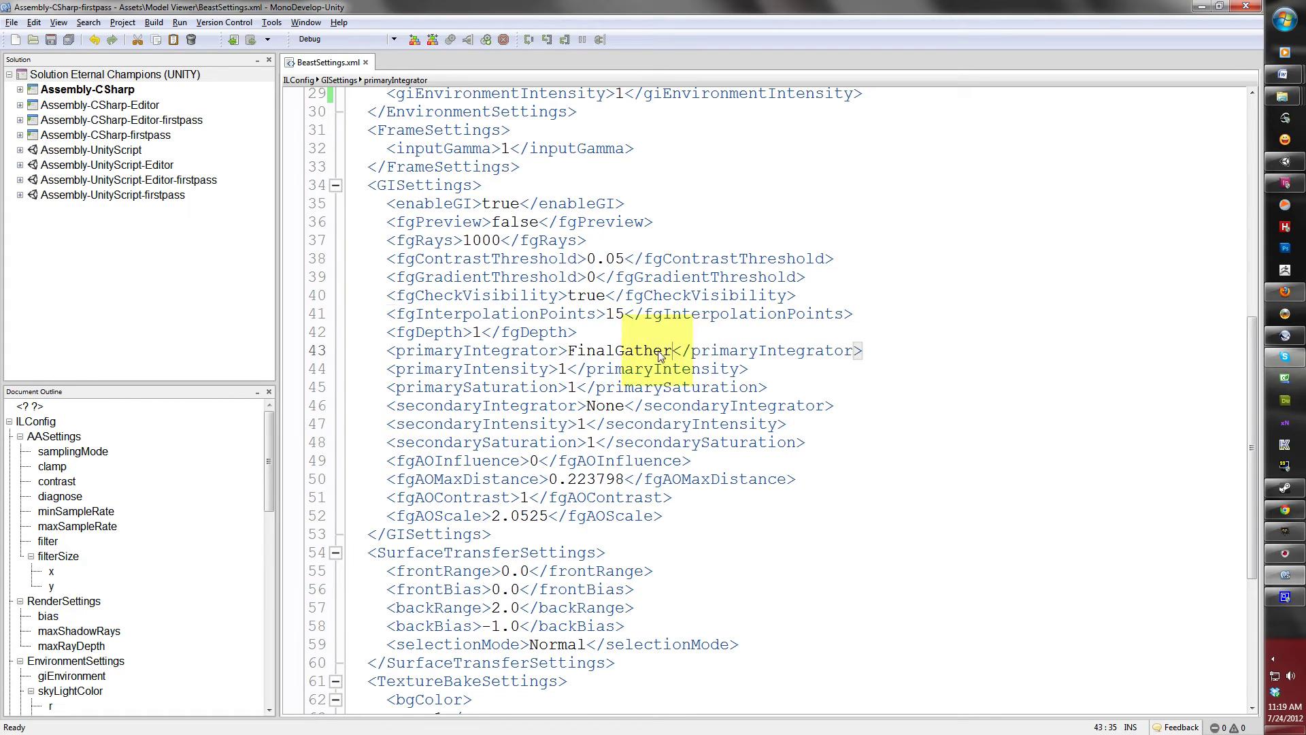
{"action": "left_click", "coordinate": [874, 374]}
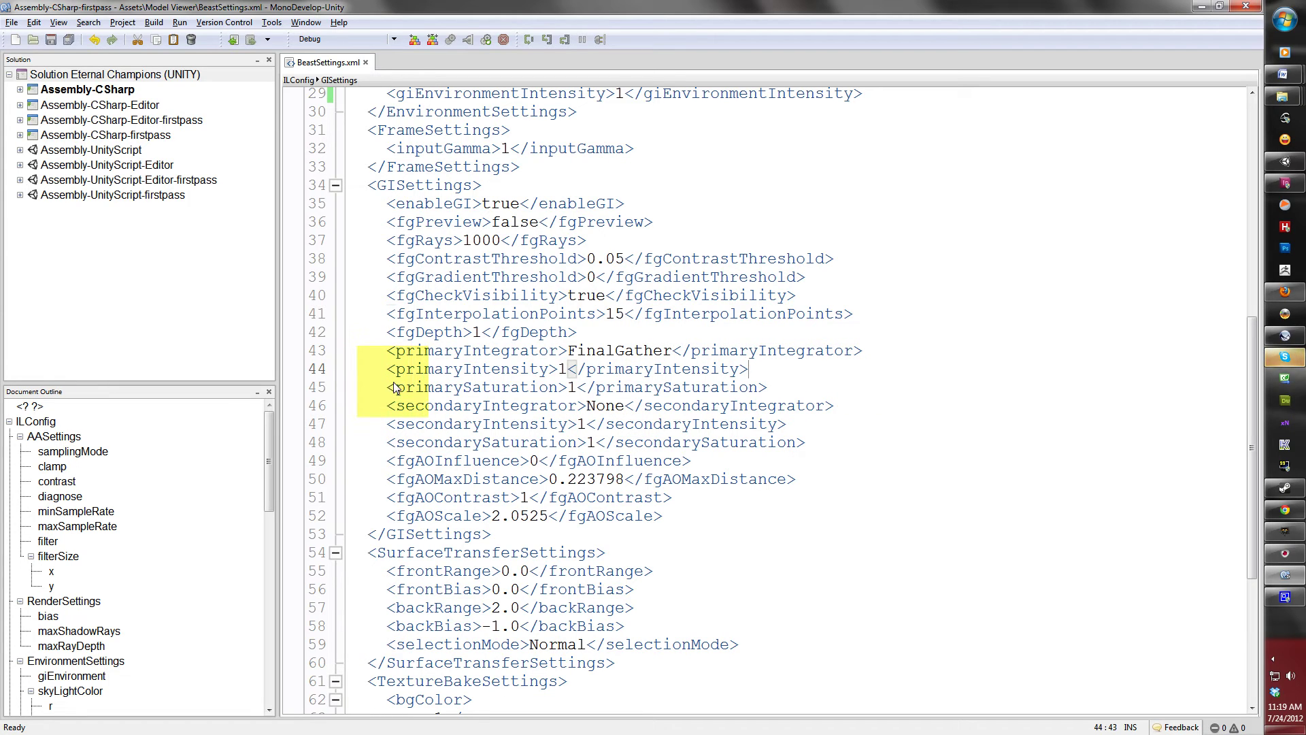
{"action": "left_click", "coordinate": [560, 373]}
{"action": "double_click", "coordinate": [564, 371]}
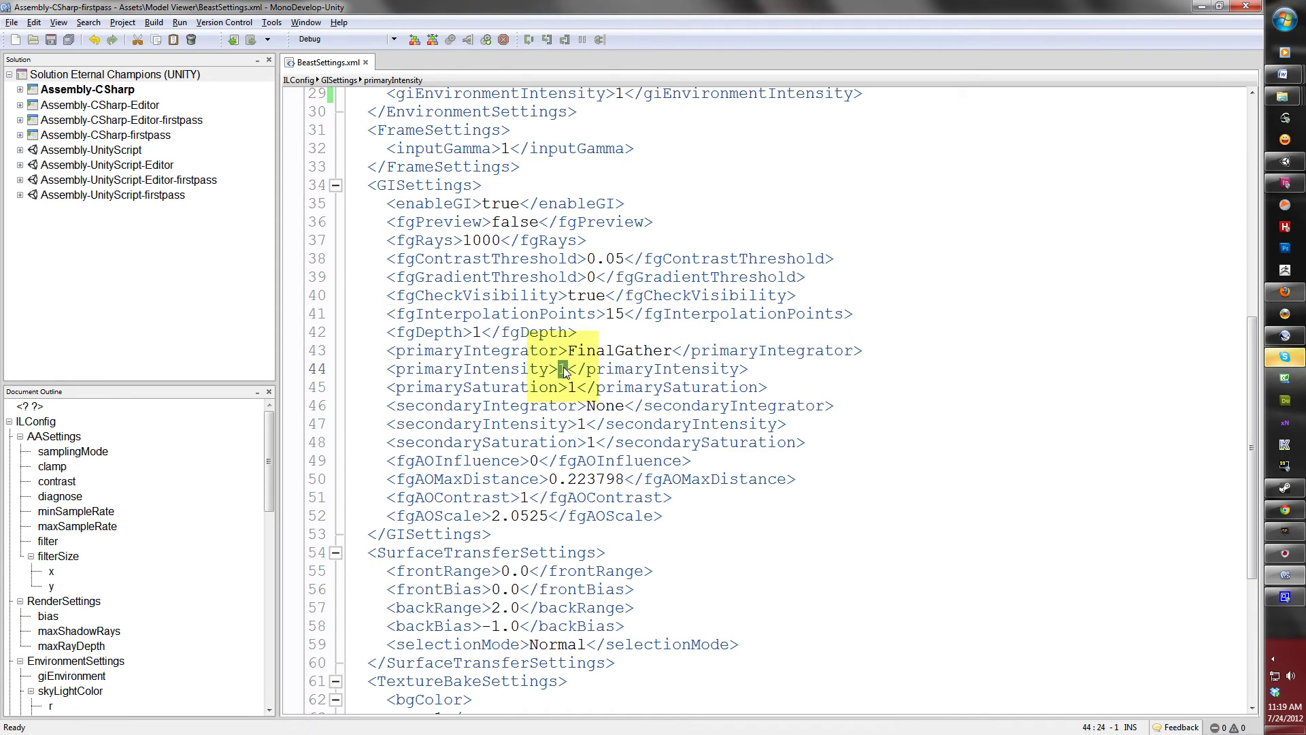
{"action": "type", "text": "2"}
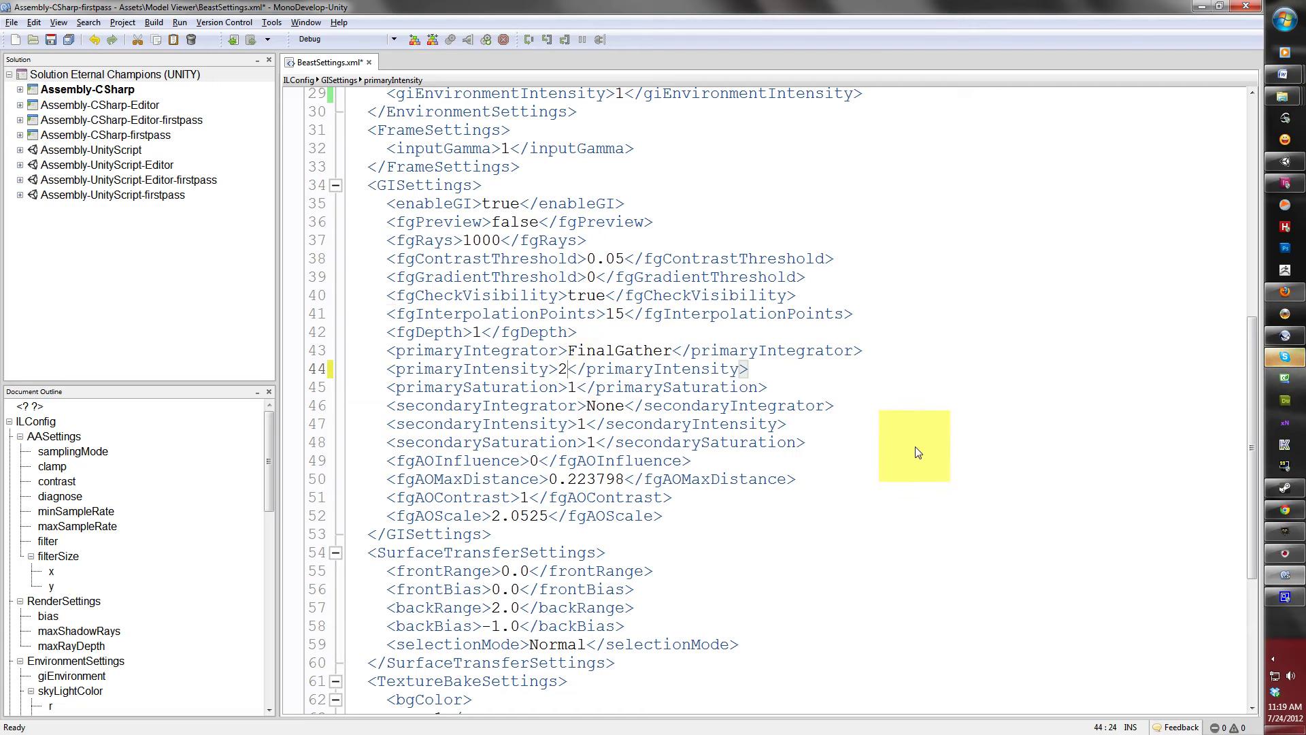
- Rebake the Unity scene using primaryIntensity 2
{"action": "left_click", "coordinate": [1285, 161]}
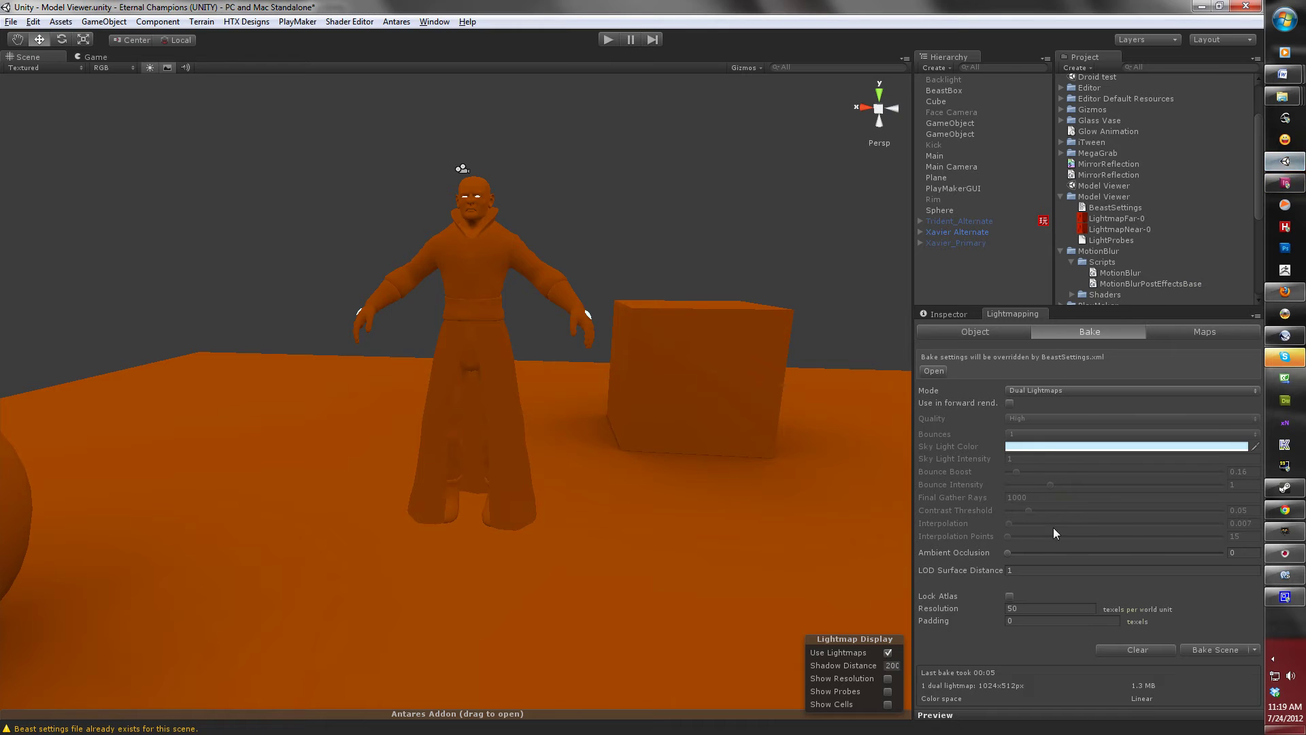
{"action": "left_click", "coordinate": [1212, 652]}
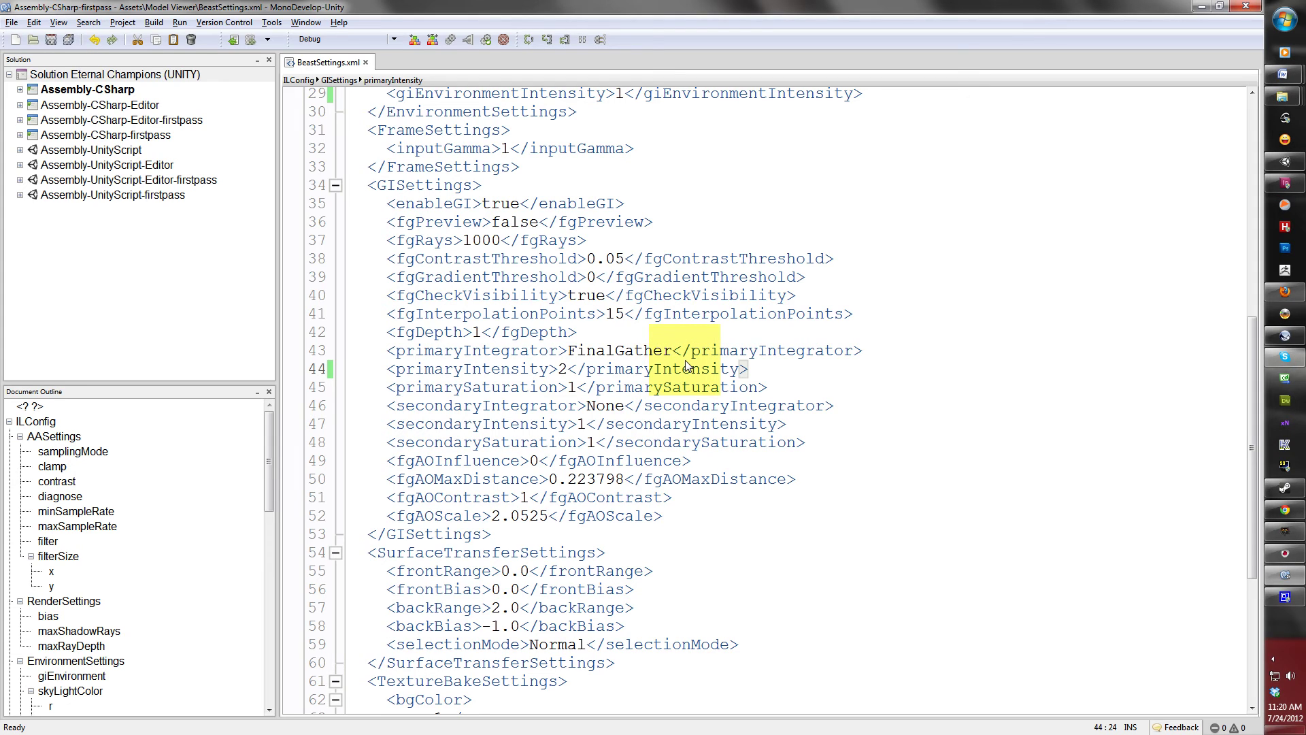
- Restore primaryIntensity to 1 and replace secondaryIntegrator None with PathTracer
{"action": "key", "text": "BackSpace"}
{"action": "type", "text": "1"}
{"action": "double_click", "coordinate": [562, 369]}
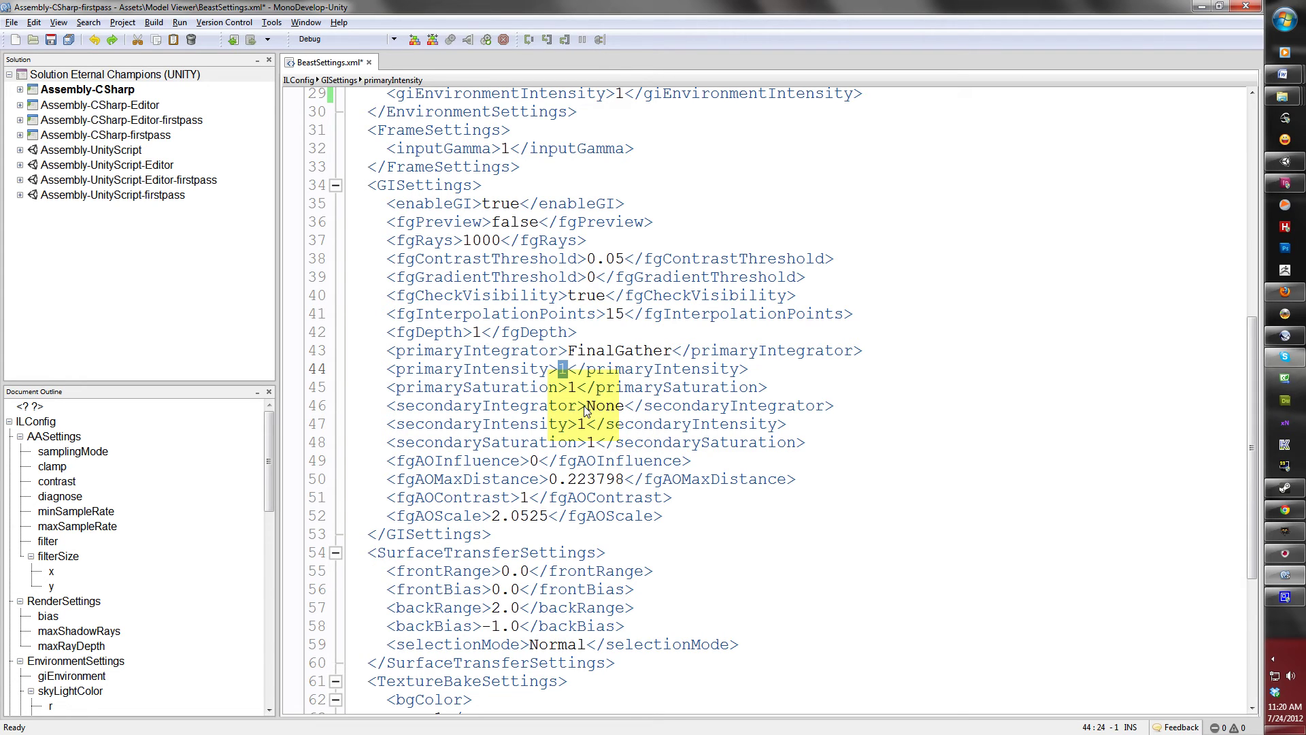
{"action": "left_click", "coordinate": [584, 407]}
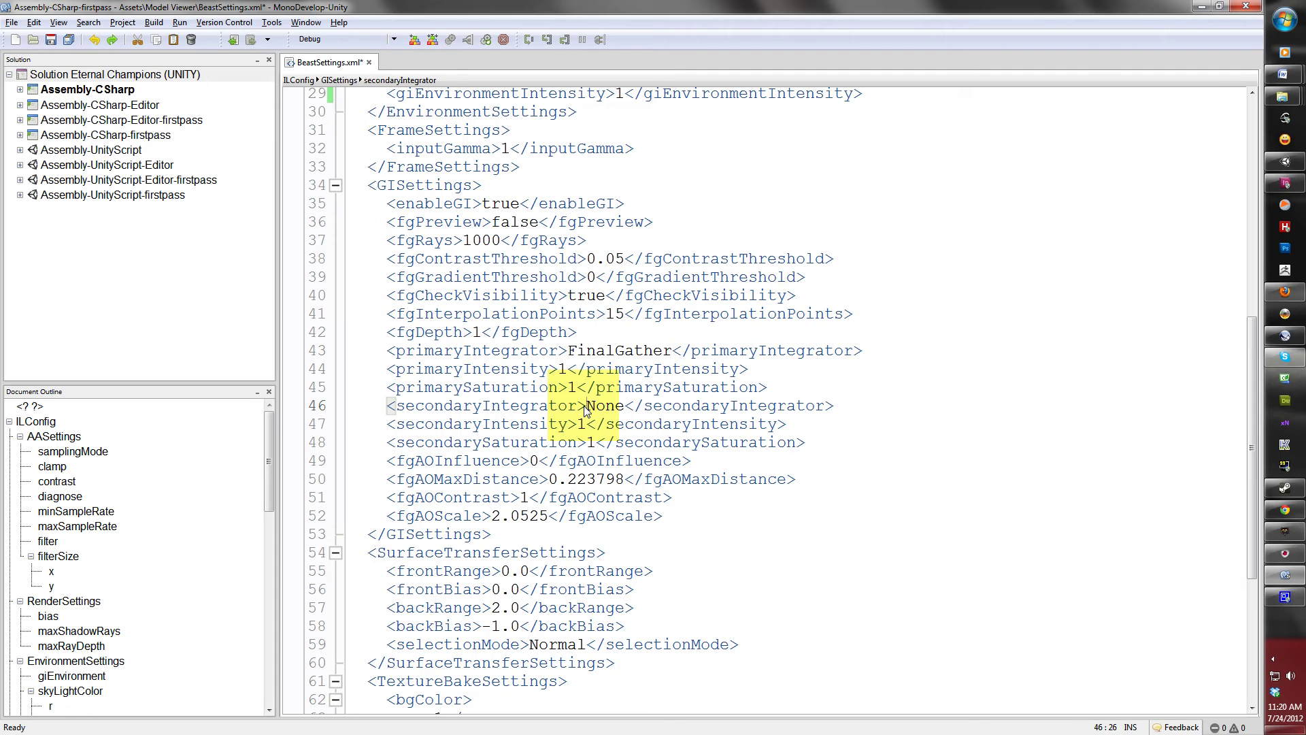
{"action": "left_click_drag", "start_coordinate": [584, 407], "coordinate": [620, 409]}
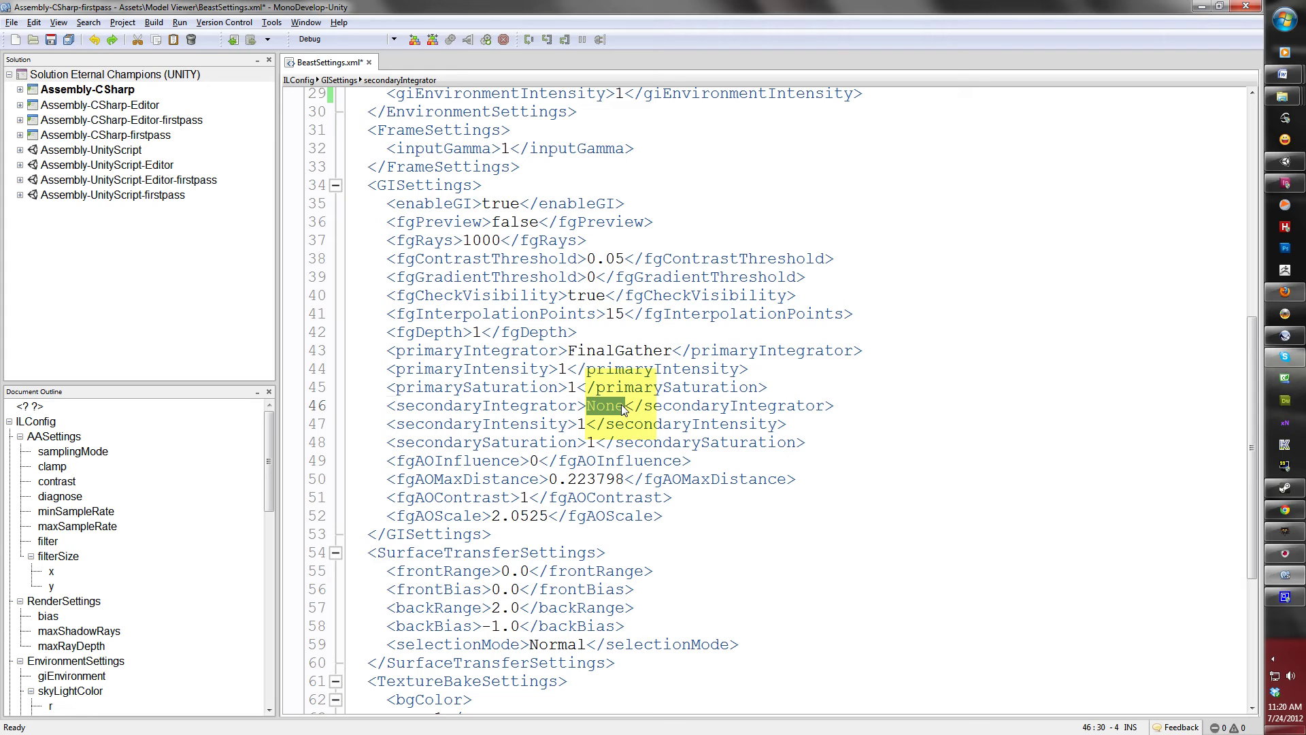
{"action": "type", "text": "Path"}
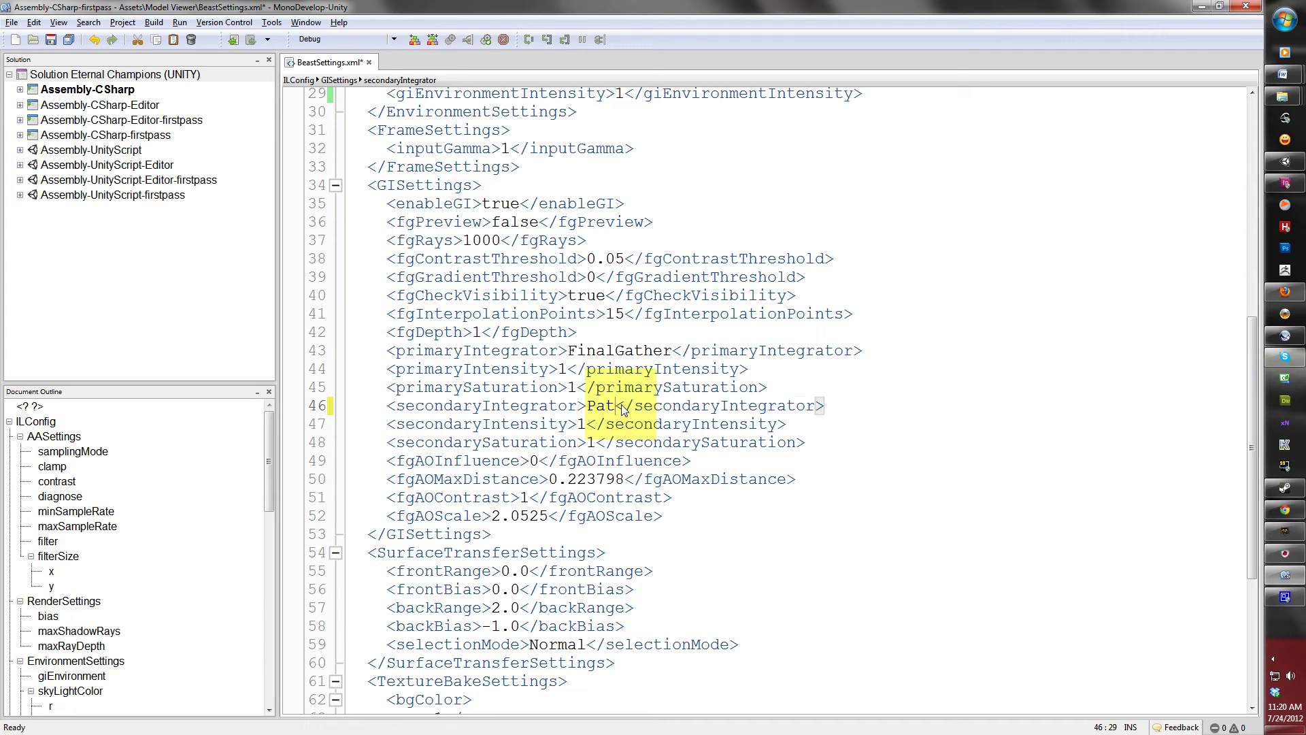
{"action": "type", "text": "Trace"}
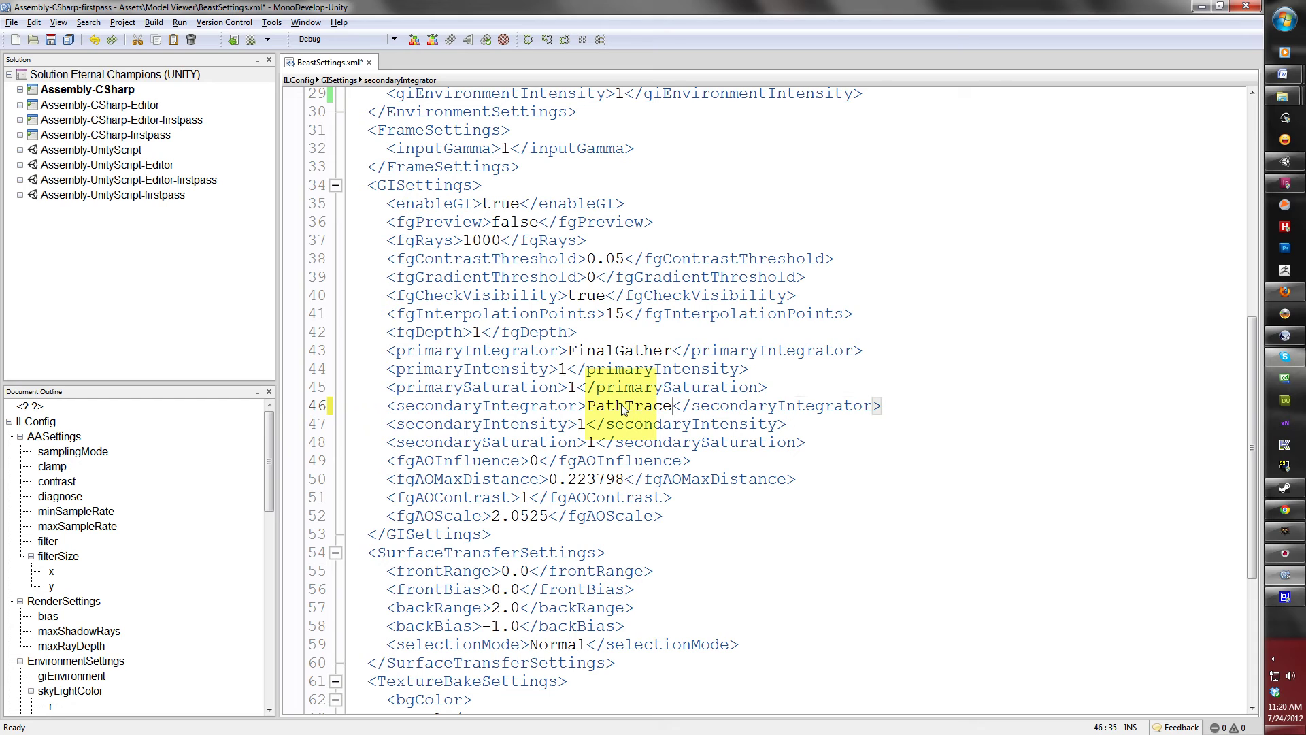
{"action": "type", "text": "r"}
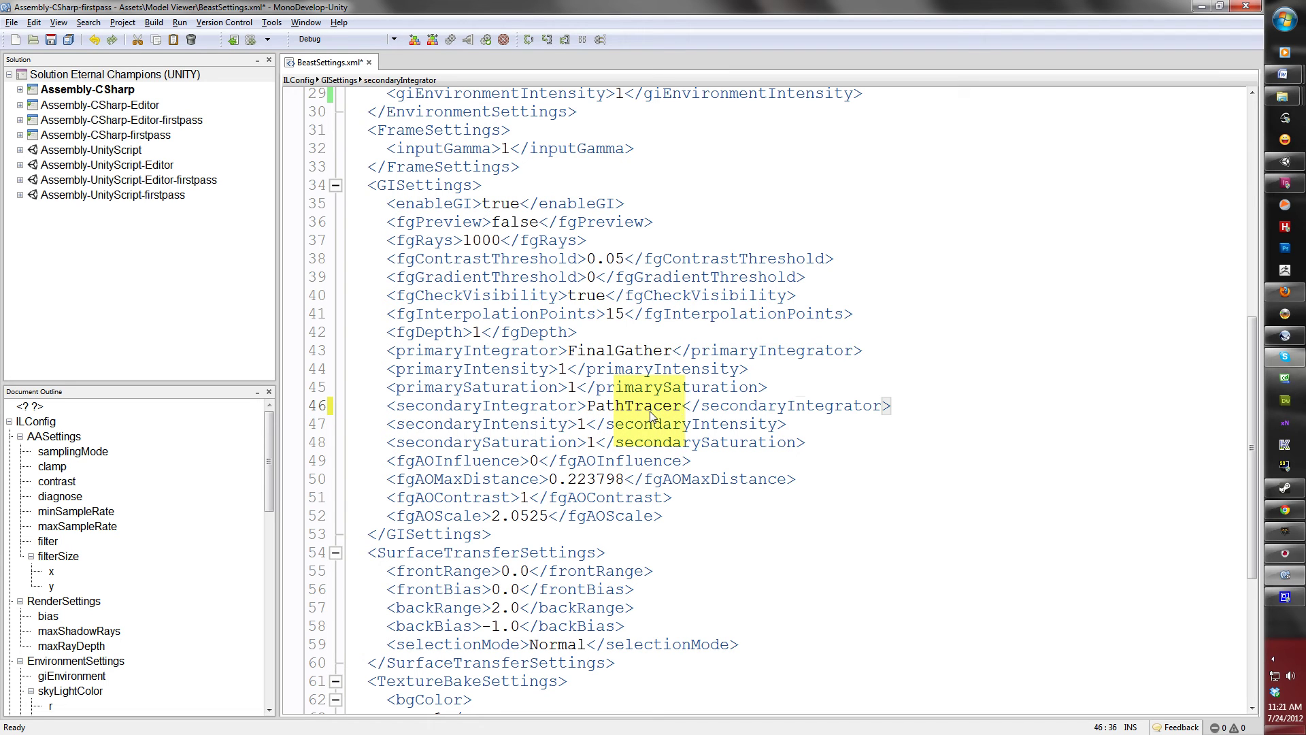
- Save the PathTracer change, rebake in Unity, fly past the character, then return to the XML
{"action": "key", "text": "ctrl+s"}
{"action": "left_click", "coordinate": [1285, 162]}
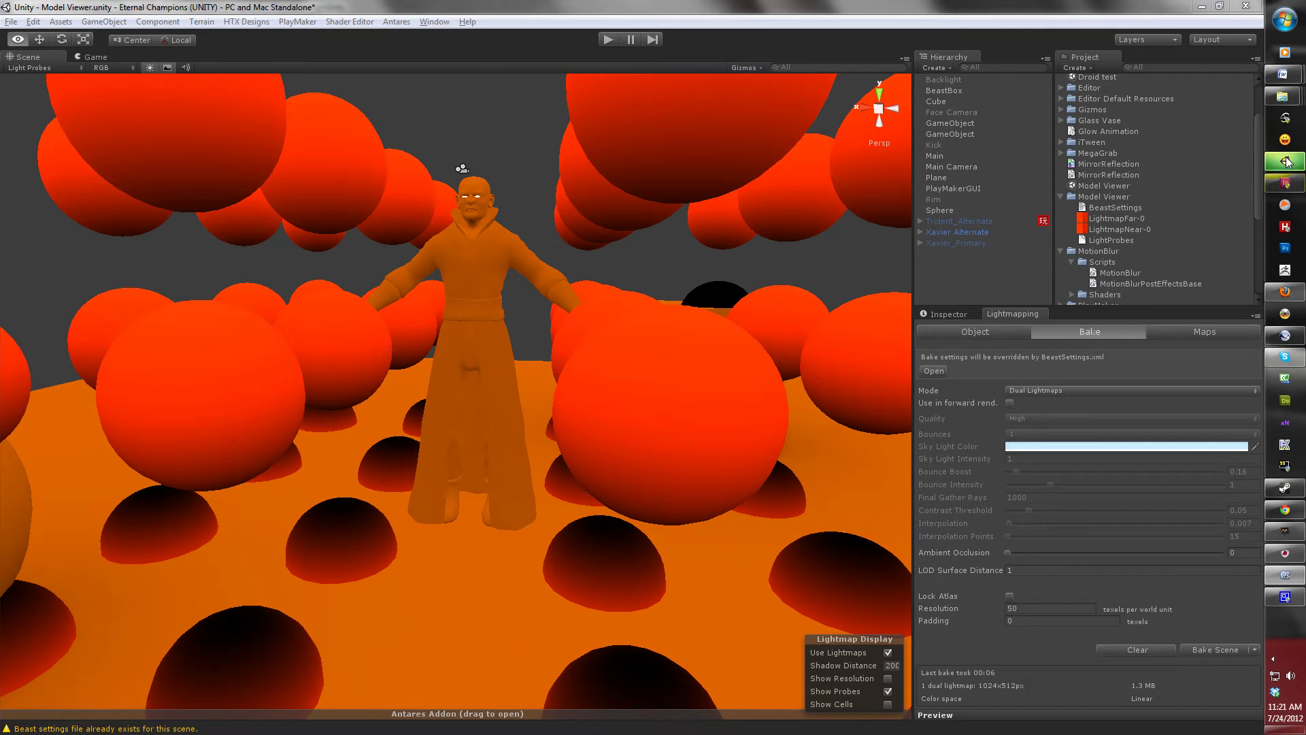
{"action": "left_click", "coordinate": [1207, 648]}
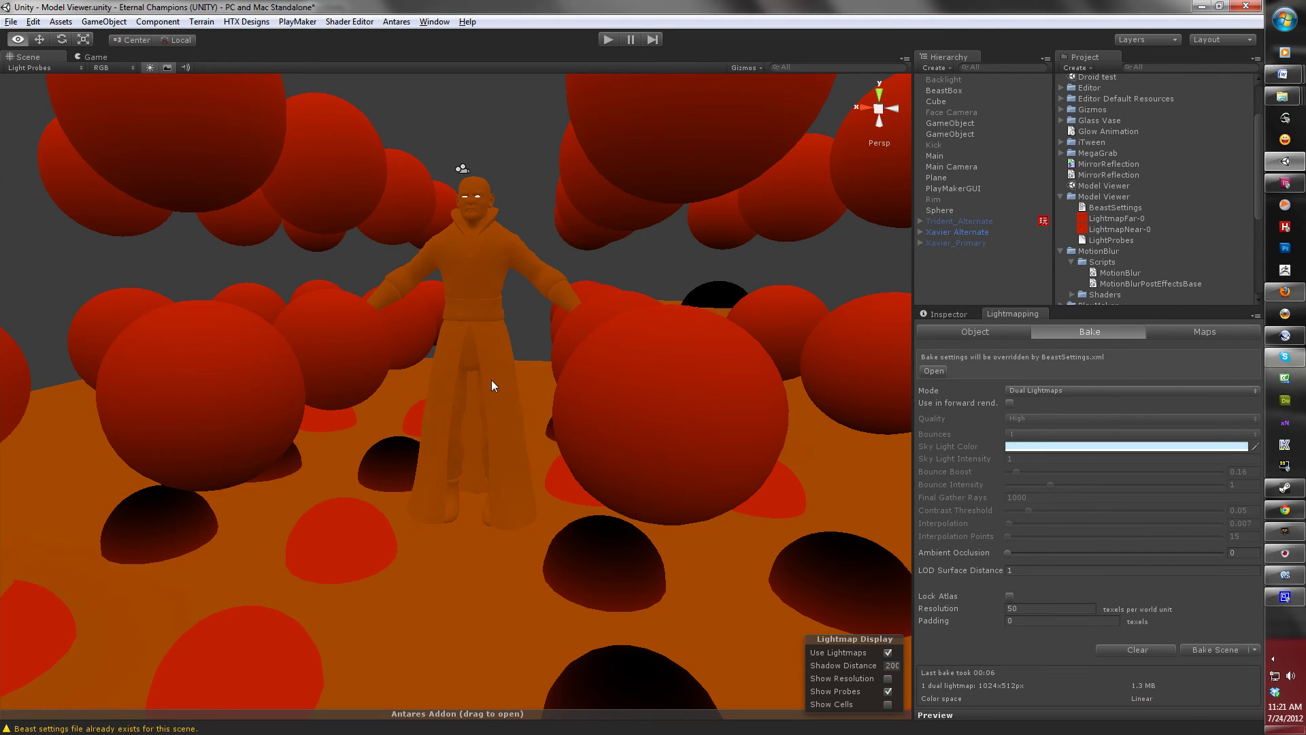
{"action": "right_click_drag", "start_coordinate": [434, 451], "coordinate": [476, 404]}
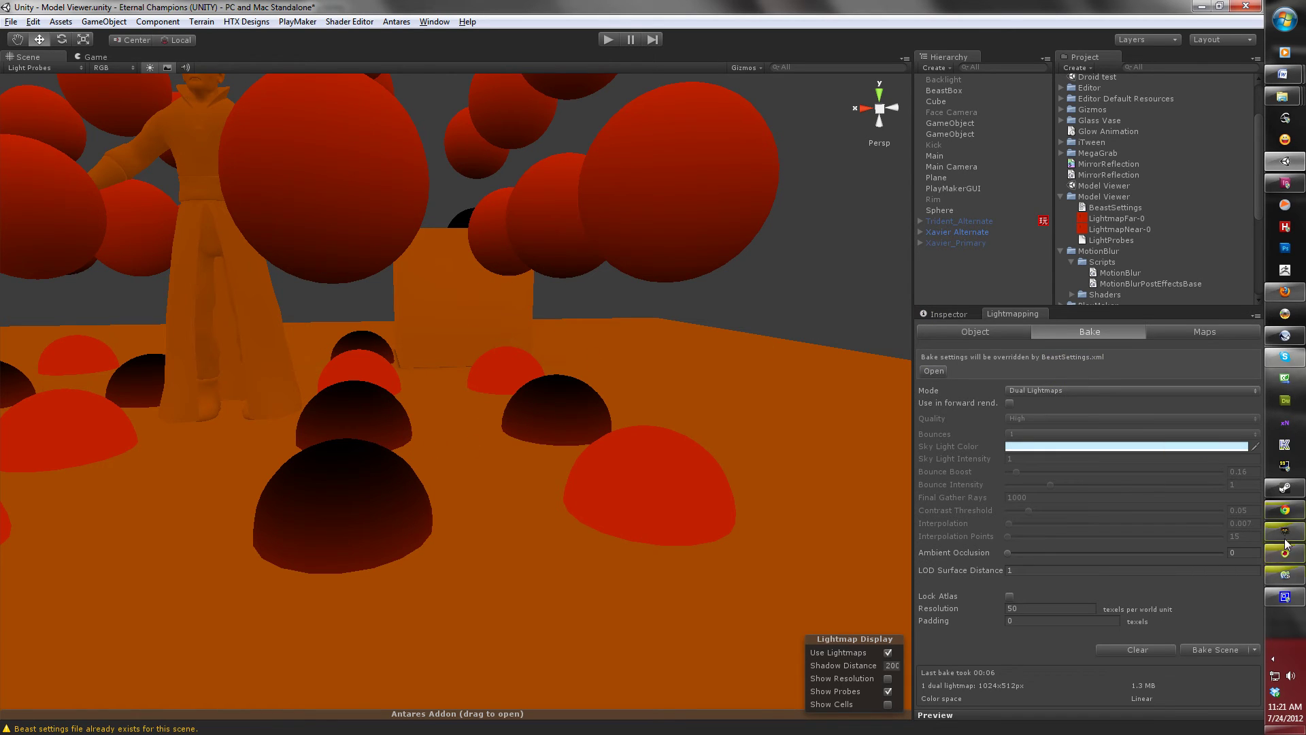
{"action": "left_click", "coordinate": [1286, 577]}
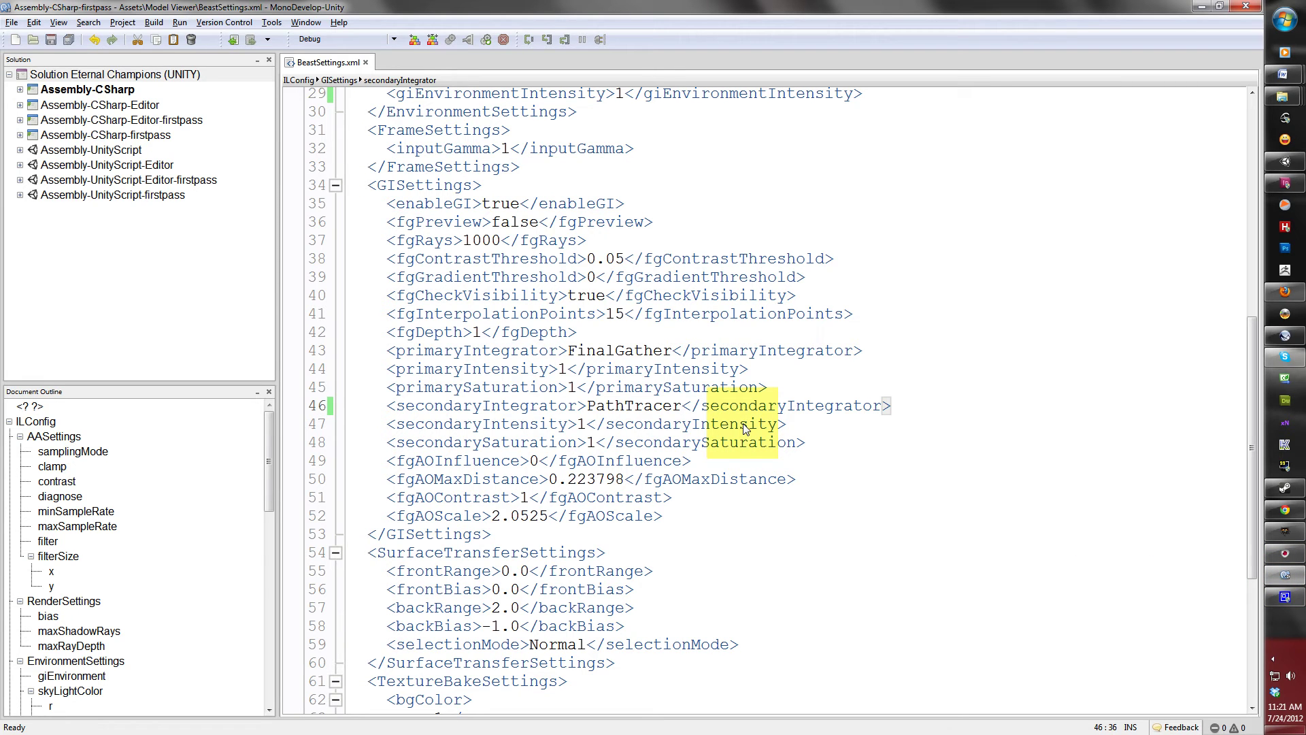
- Undo the PathTracer edit in BeastSettings.xml so secondaryIntegrator reads None again
{"action": "key", "text": "ctrl+z"}
{"action": "key", "text": "ctrl+z"}
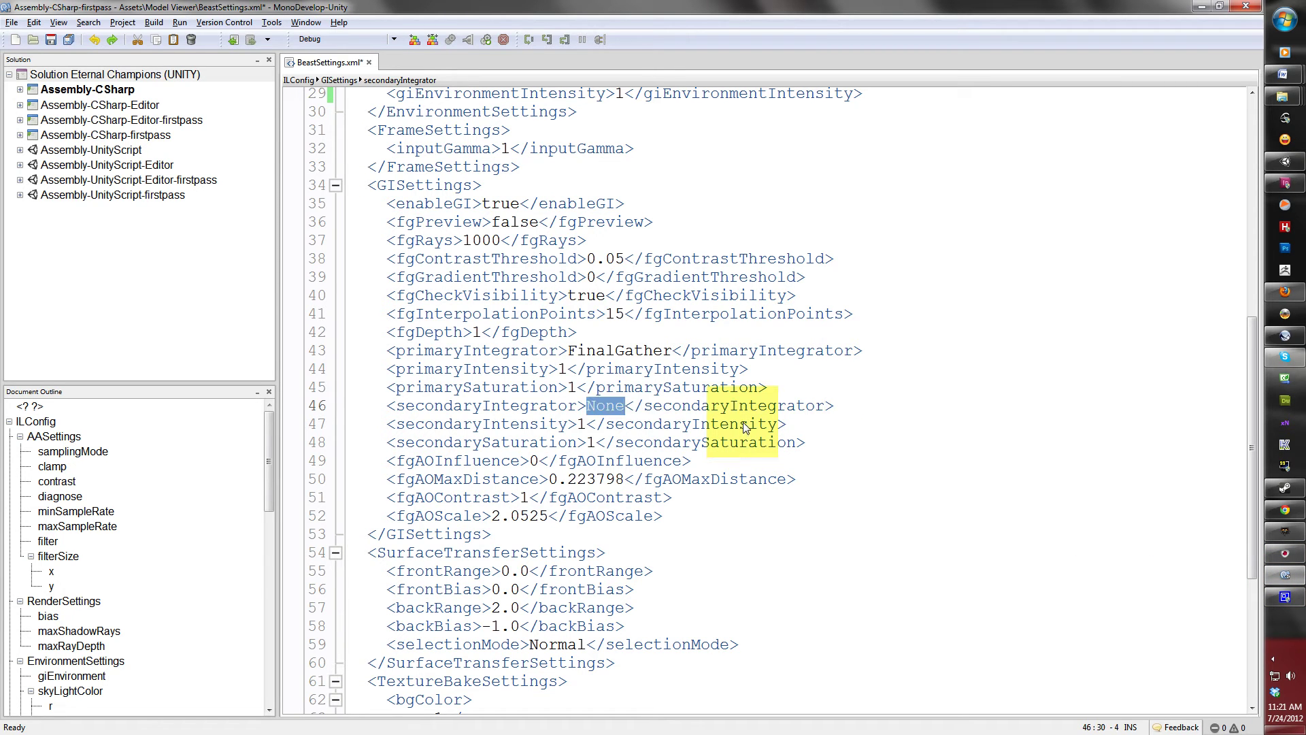
{"action": "key", "text": "Tab"}
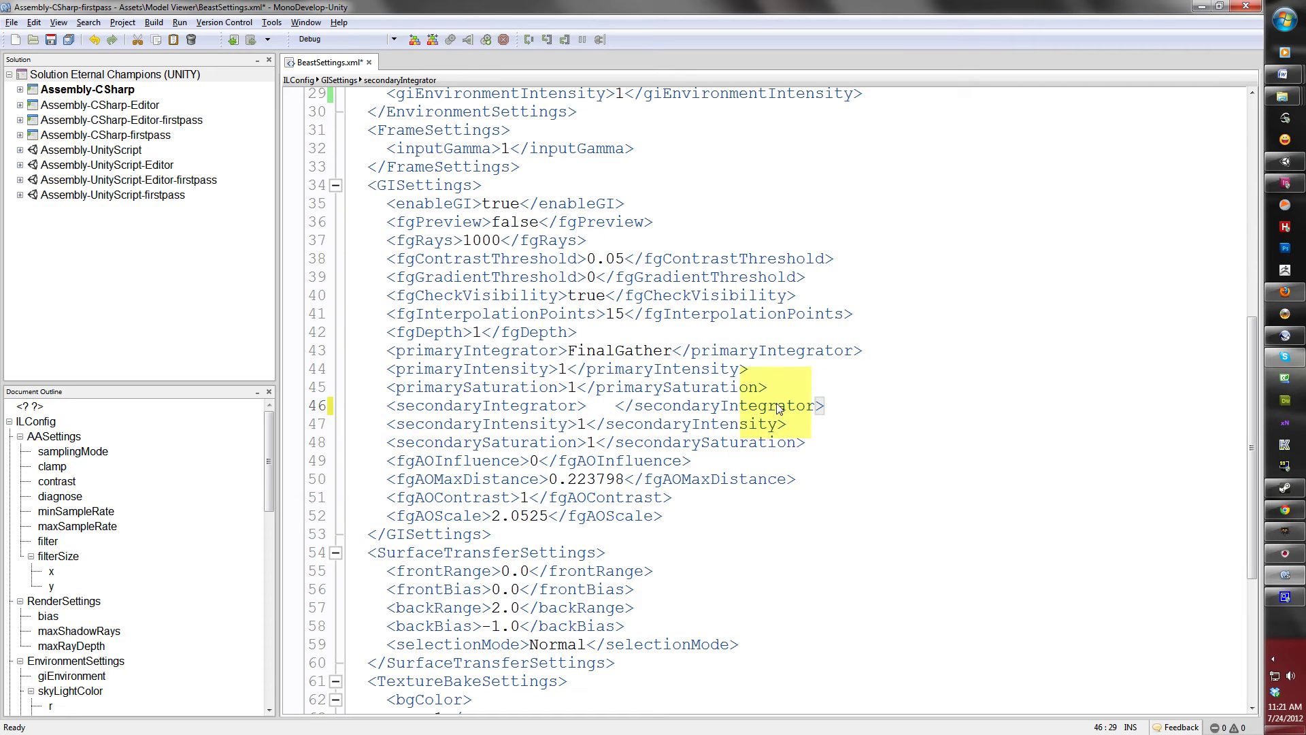
{"action": "key", "text": "ctrl+z"}
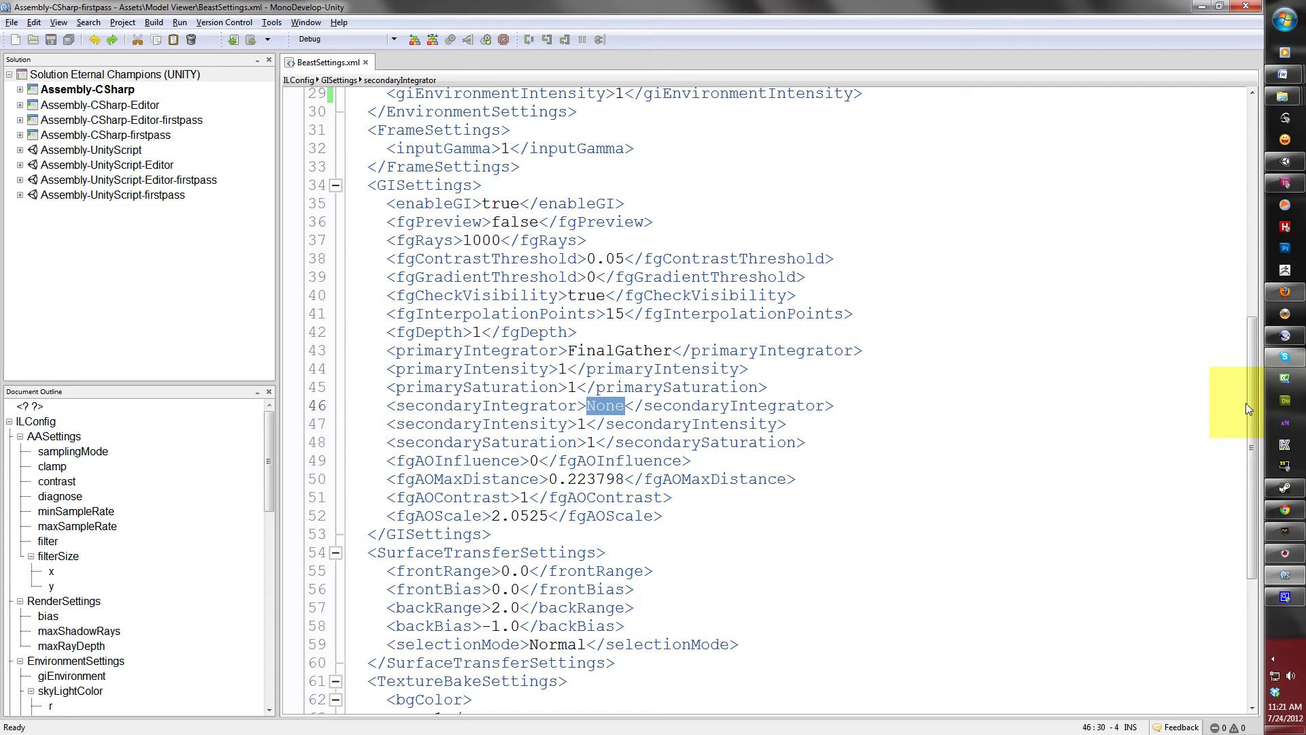
{"action": "left_click", "coordinate": [1284, 162]}
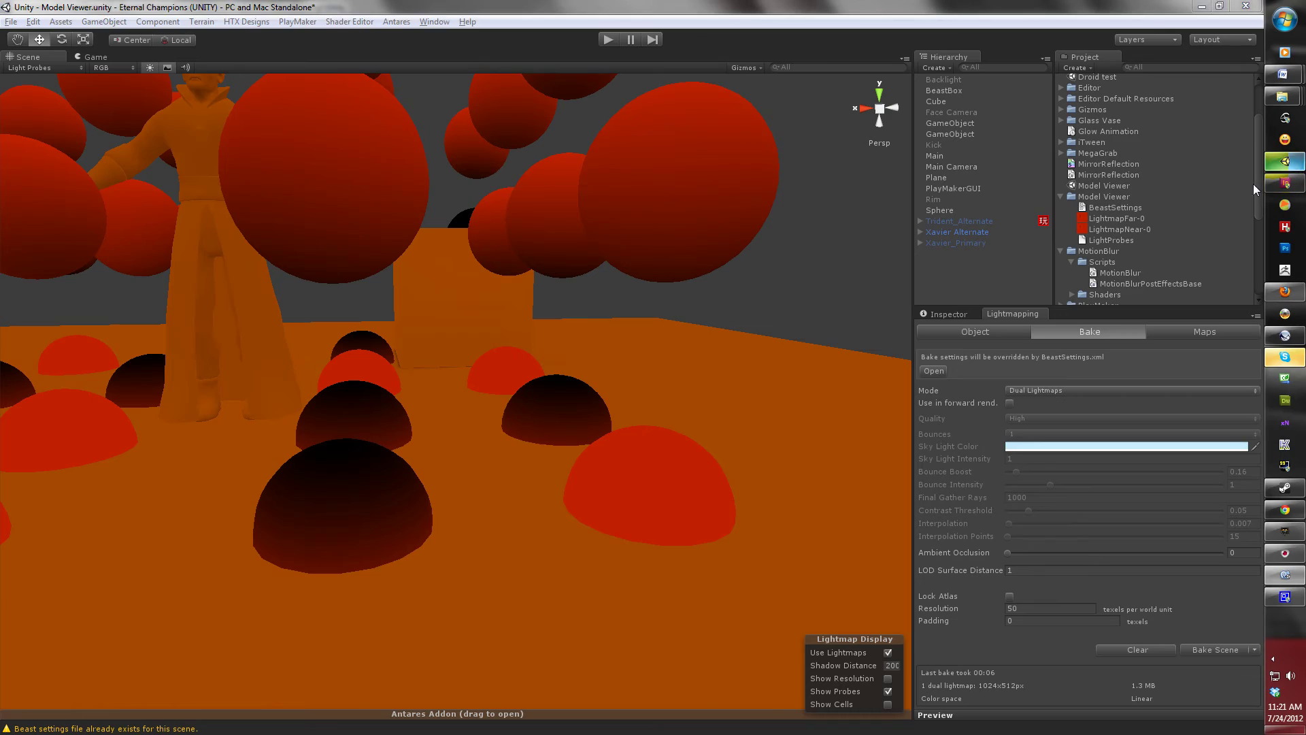
- Bake the scene with no secondary integrator, then go back to BeastSettings.xml
{"action": "left_click", "coordinate": [1194, 648]}
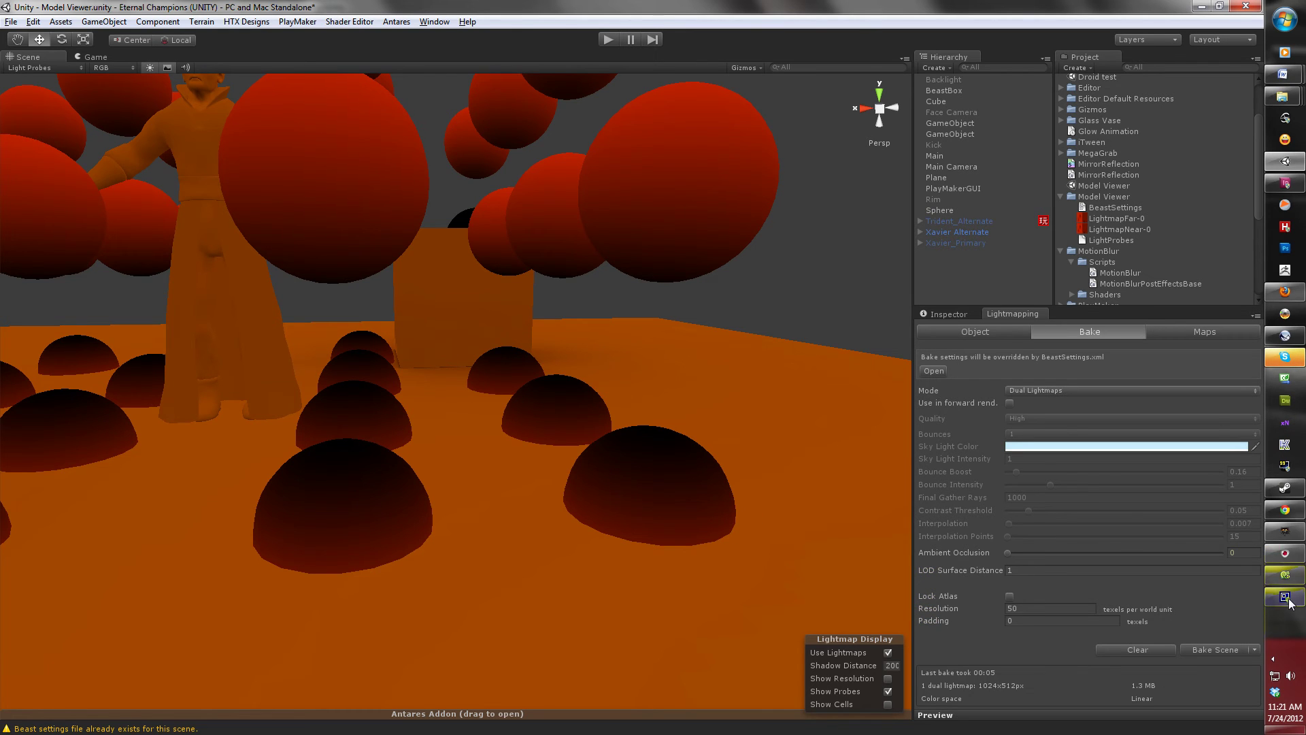
{"action": "left_click", "coordinate": [1284, 575]}
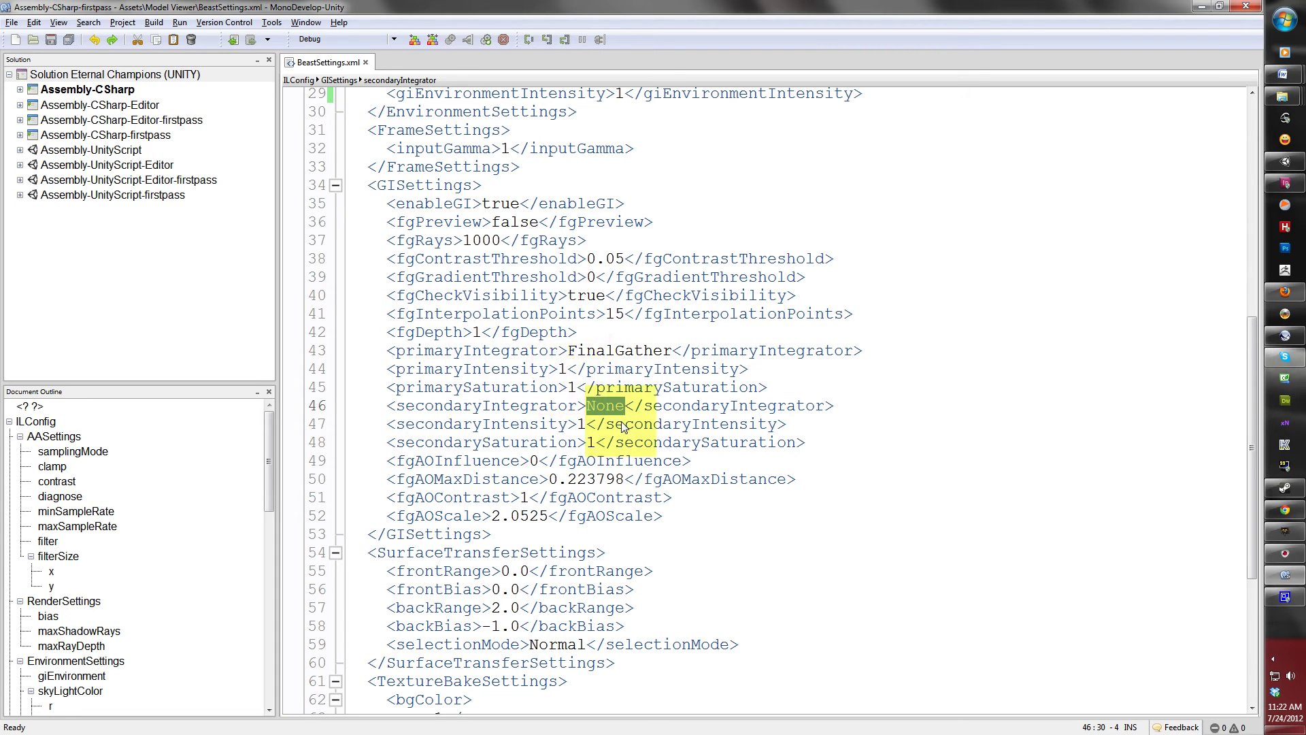
- Change the skyLightColor green value to 0.73
{"action": "scroll", "coordinate": [764, 510], "scroll_direction": "down", "scroll_amount": 4}
{"action": "scroll", "coordinate": [773, 514], "scroll_direction": "up", "scroll_amount": 4}
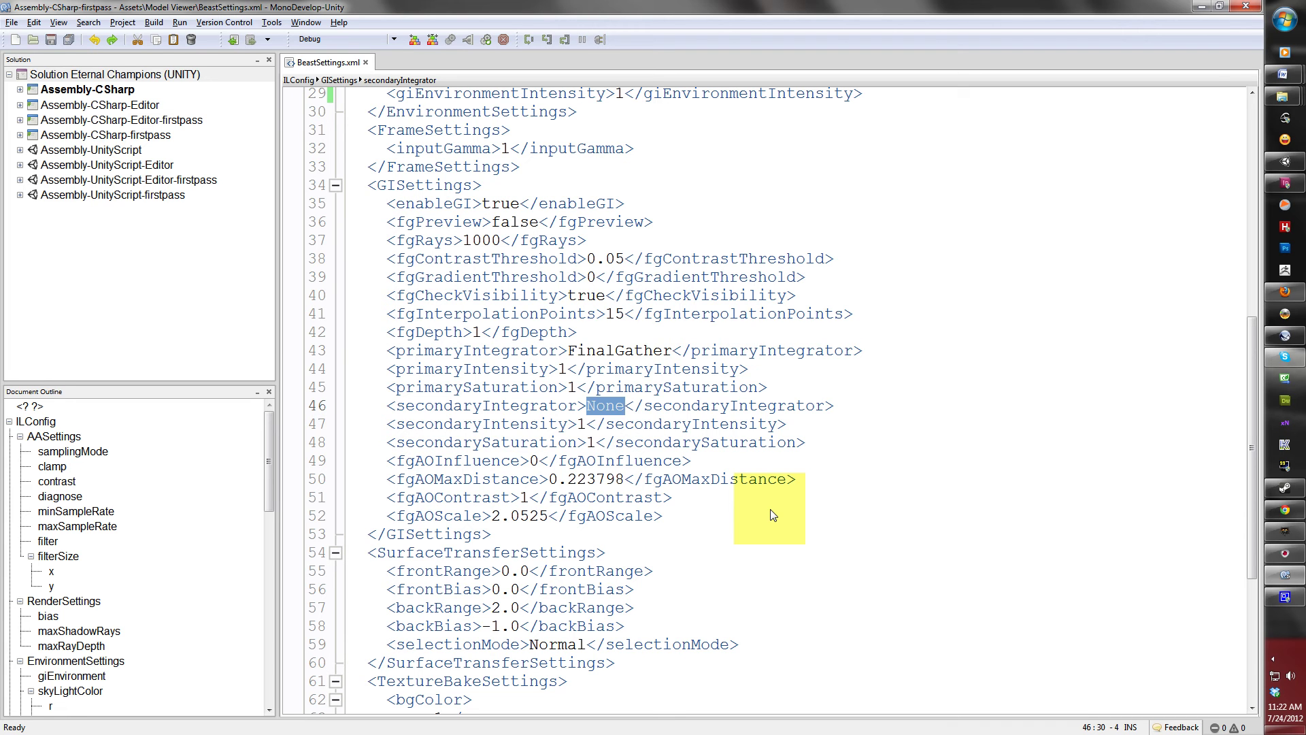
{"action": "scroll", "coordinate": [779, 534], "scroll_direction": "up", "scroll_amount": 9}
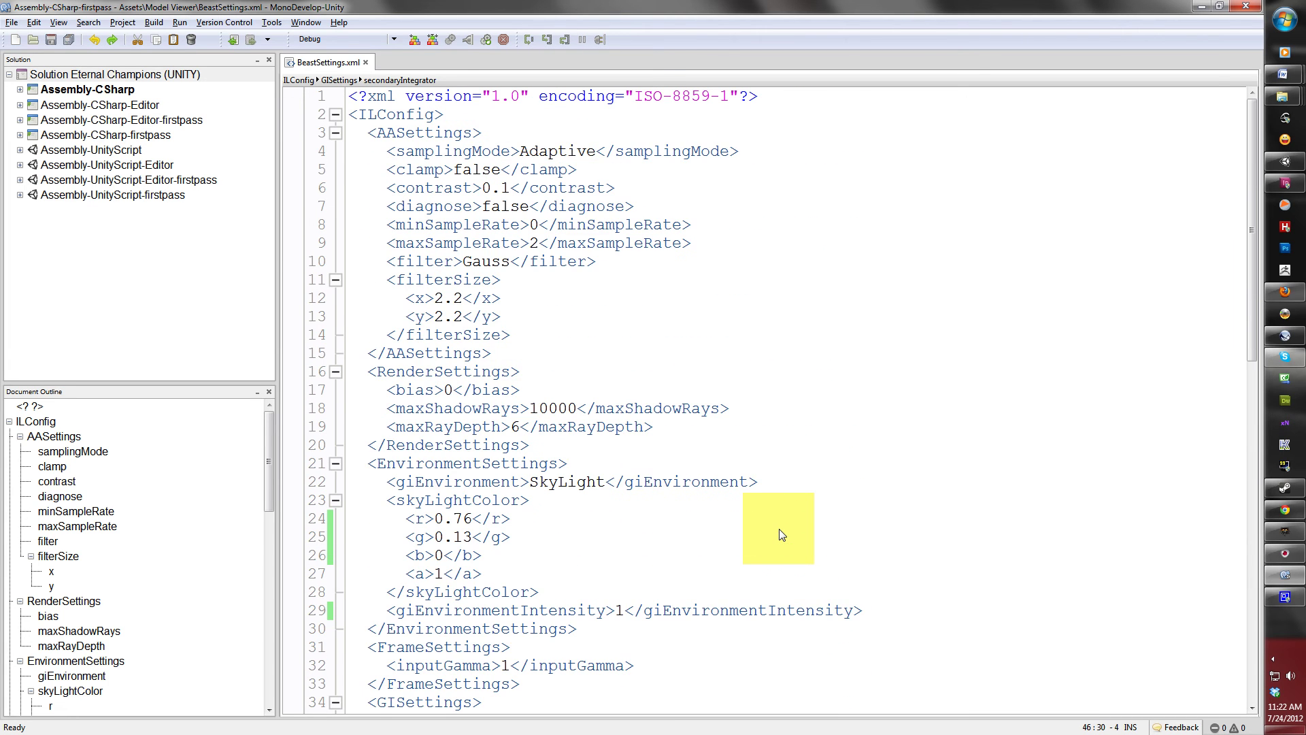
{"action": "scroll", "coordinate": [780, 534], "scroll_direction": "down", "scroll_amount": 6}
{"action": "scroll", "coordinate": [780, 534], "scroll_direction": "down", "scroll_amount": 3}
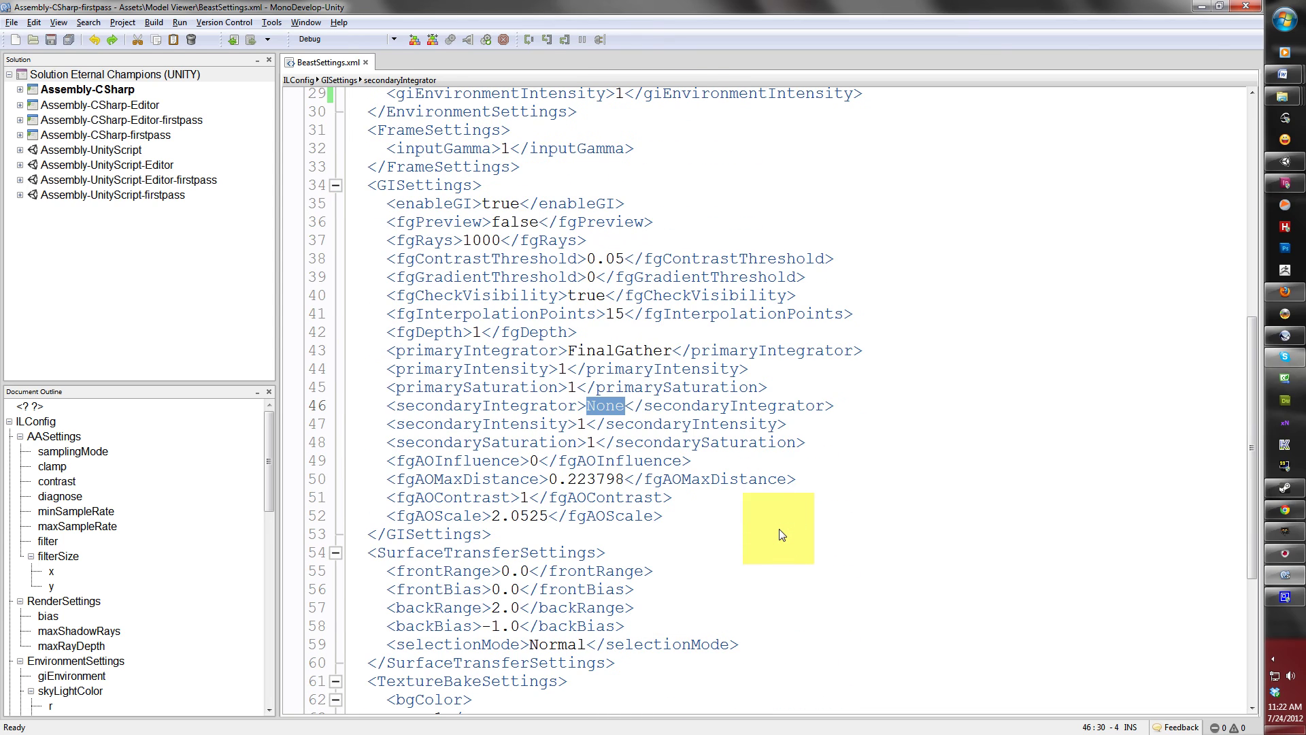
{"action": "scroll", "coordinate": [765, 471], "scroll_direction": "up", "scroll_amount": 5}
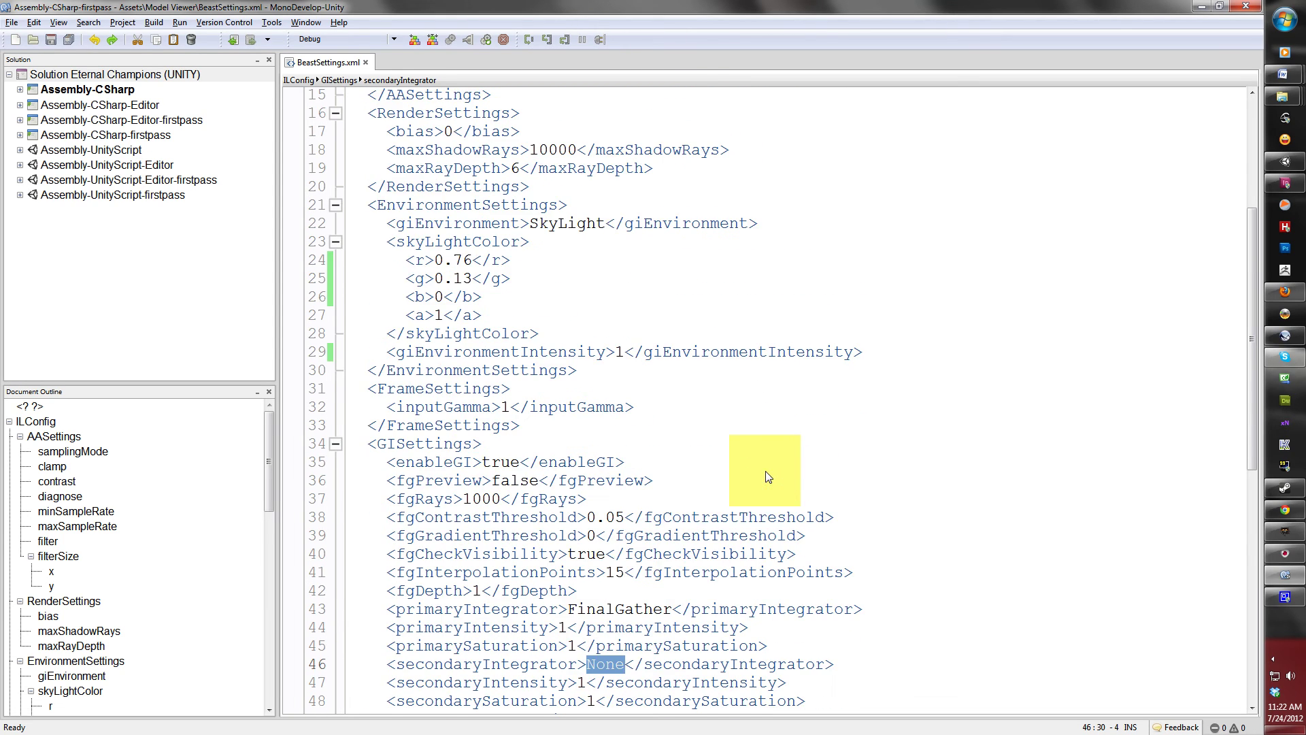
{"action": "scroll", "coordinate": [765, 471], "scroll_direction": "up", "scroll_amount": 1}
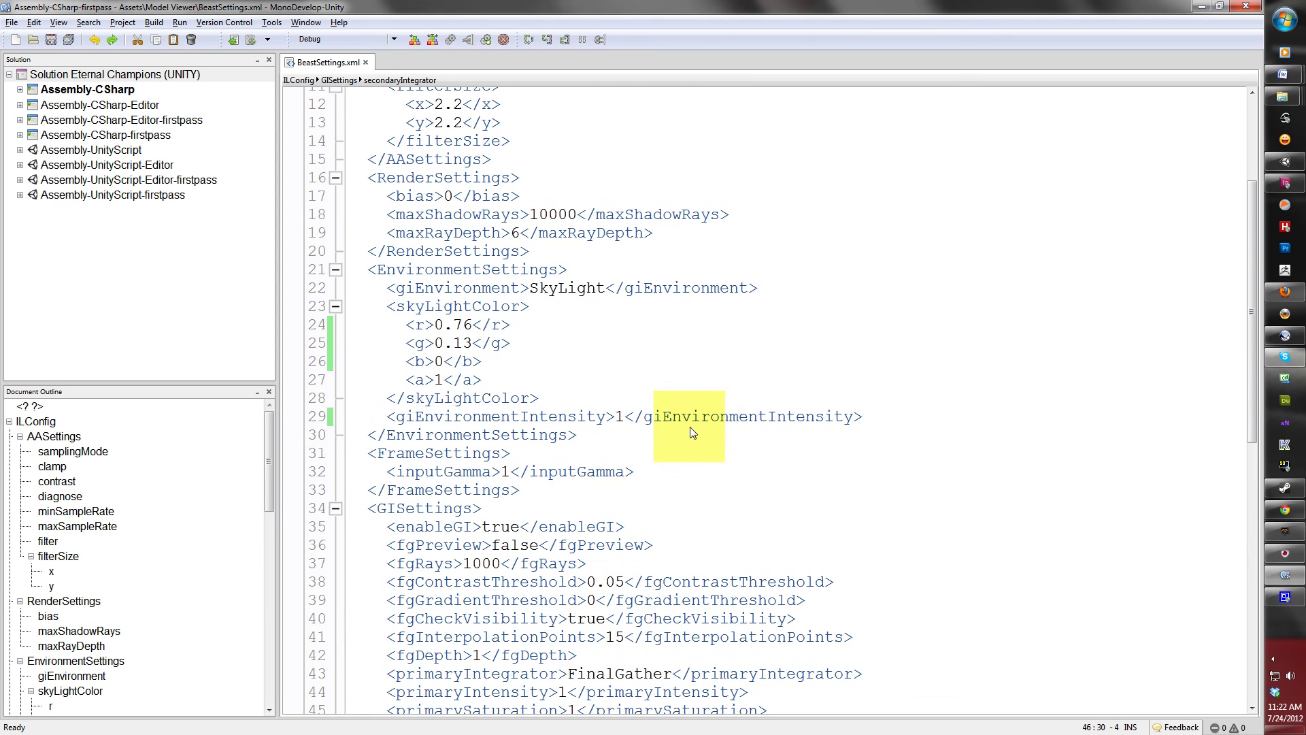
{"action": "double_click", "coordinate": [463, 343]}
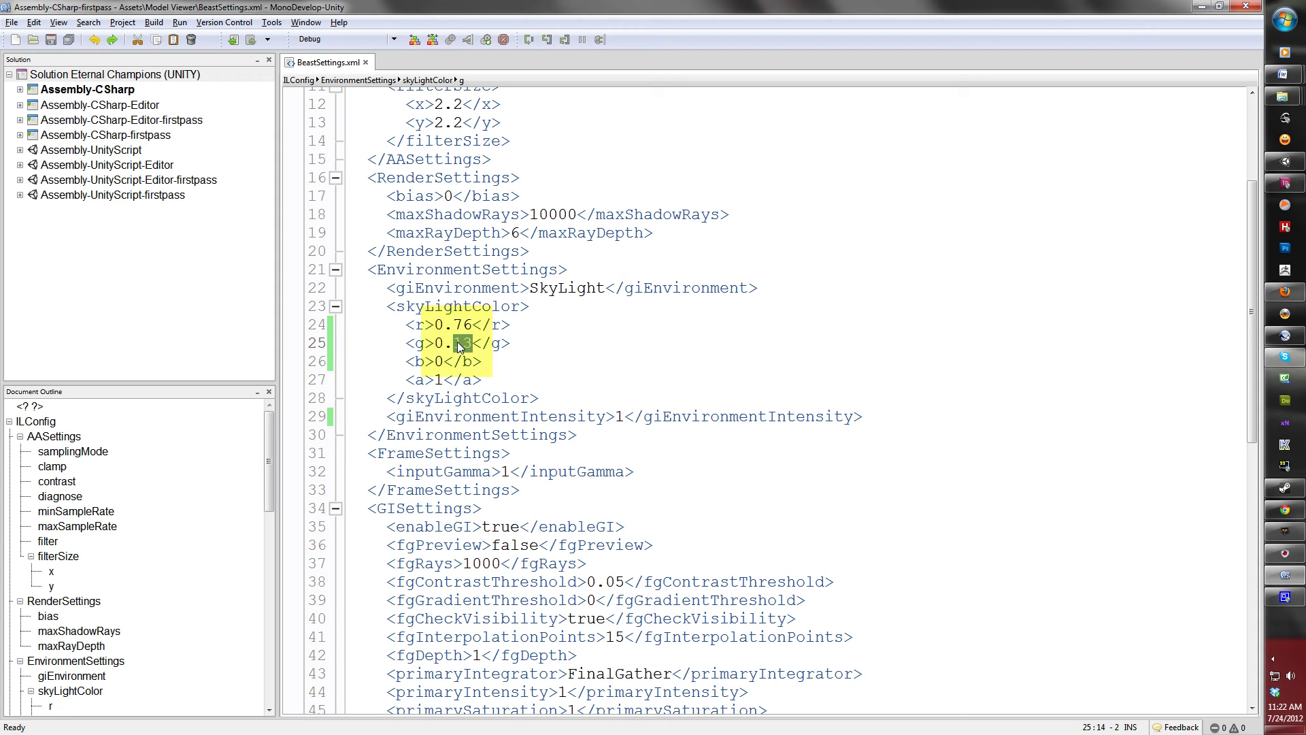
{"action": "left_click", "coordinate": [460, 346]}
{"action": "key", "text": "BackSpace"}
{"action": "type", "text": "7"}
- Change the skyLightColor red value to 0.16 and save BeastSettings.xml
{"action": "left_click_drag", "start_coordinate": [464, 326], "coordinate": [457, 327]}
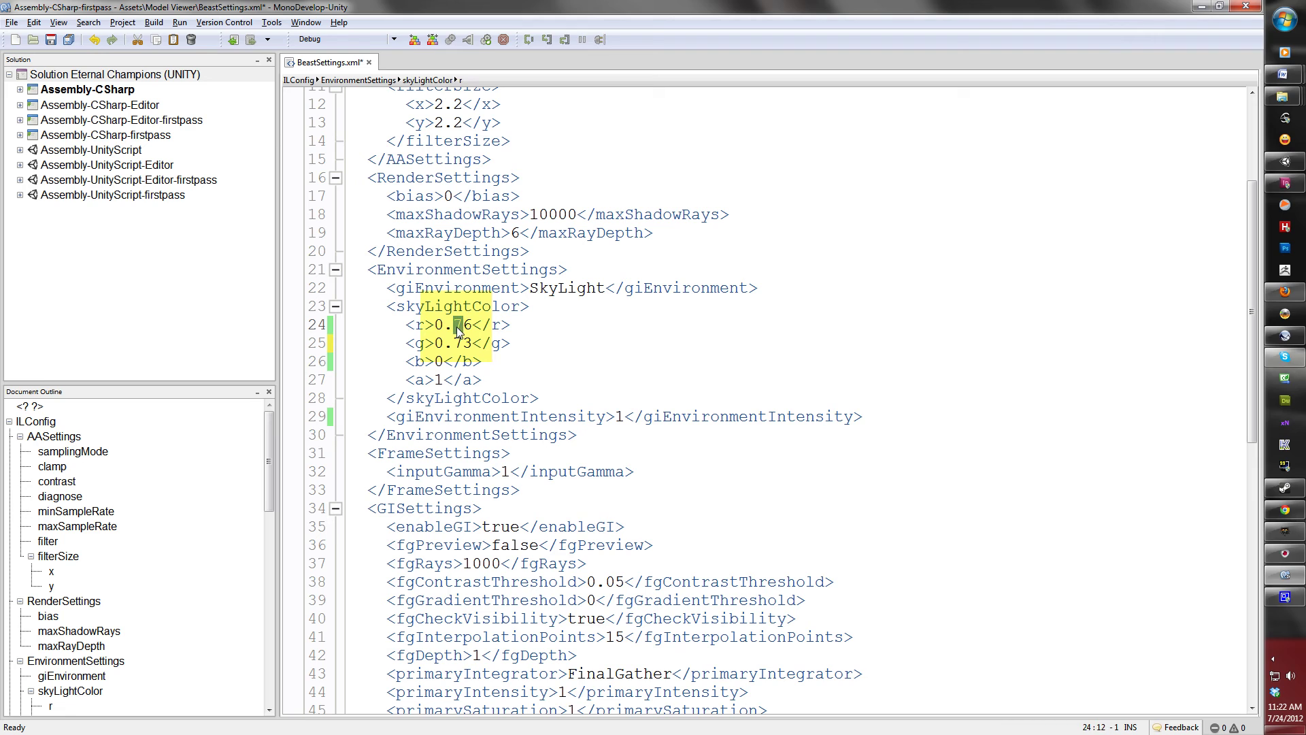
{"action": "type", "text": "1"}
{"action": "key", "text": "ctrl+s"}
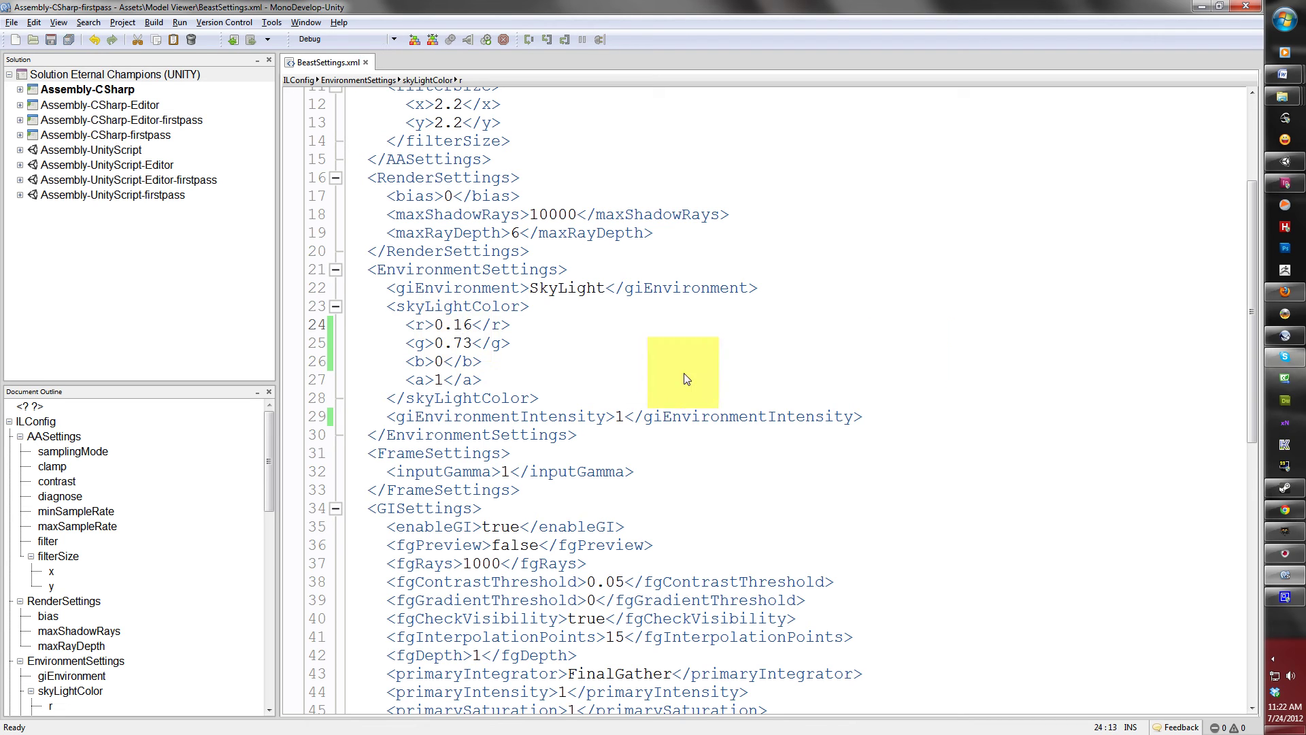
- Rebake the lightmaps in Unity and frame the character to check the green lighting
{"action": "left_click", "coordinate": [1285, 161]}
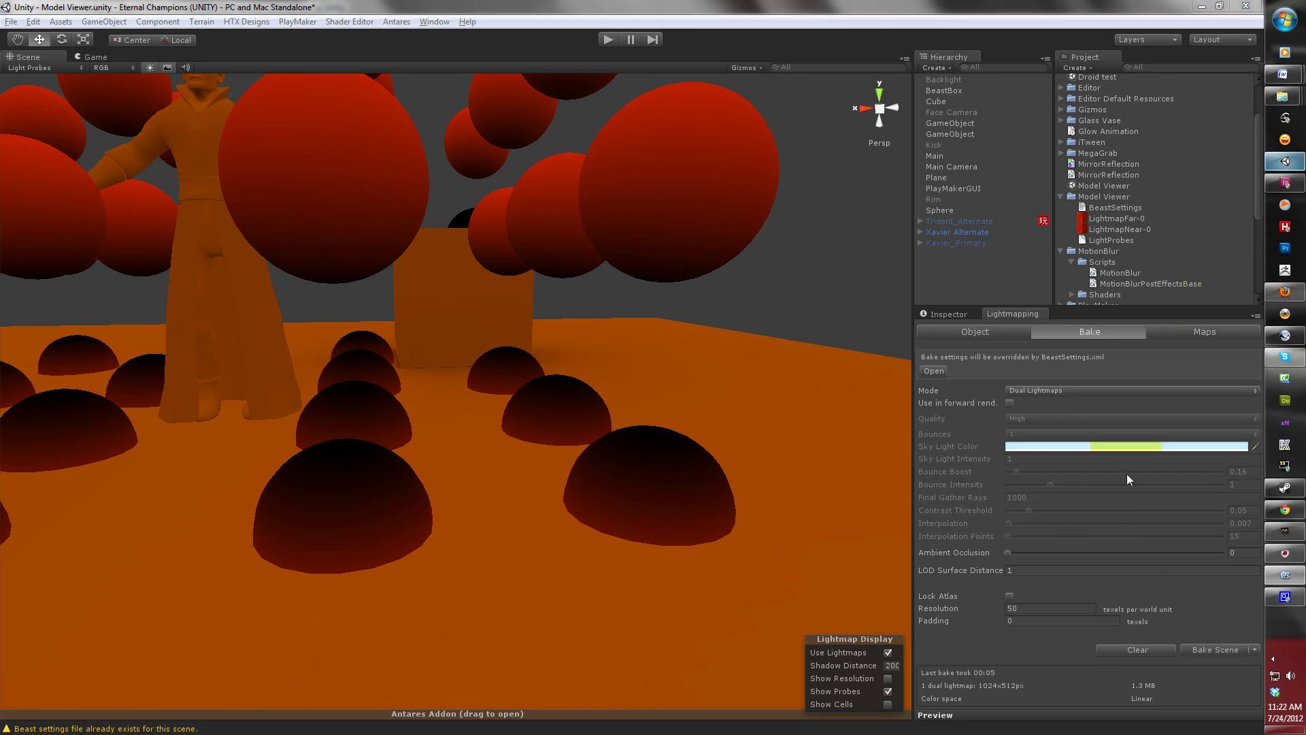
{"action": "left_click", "coordinate": [1207, 652]}
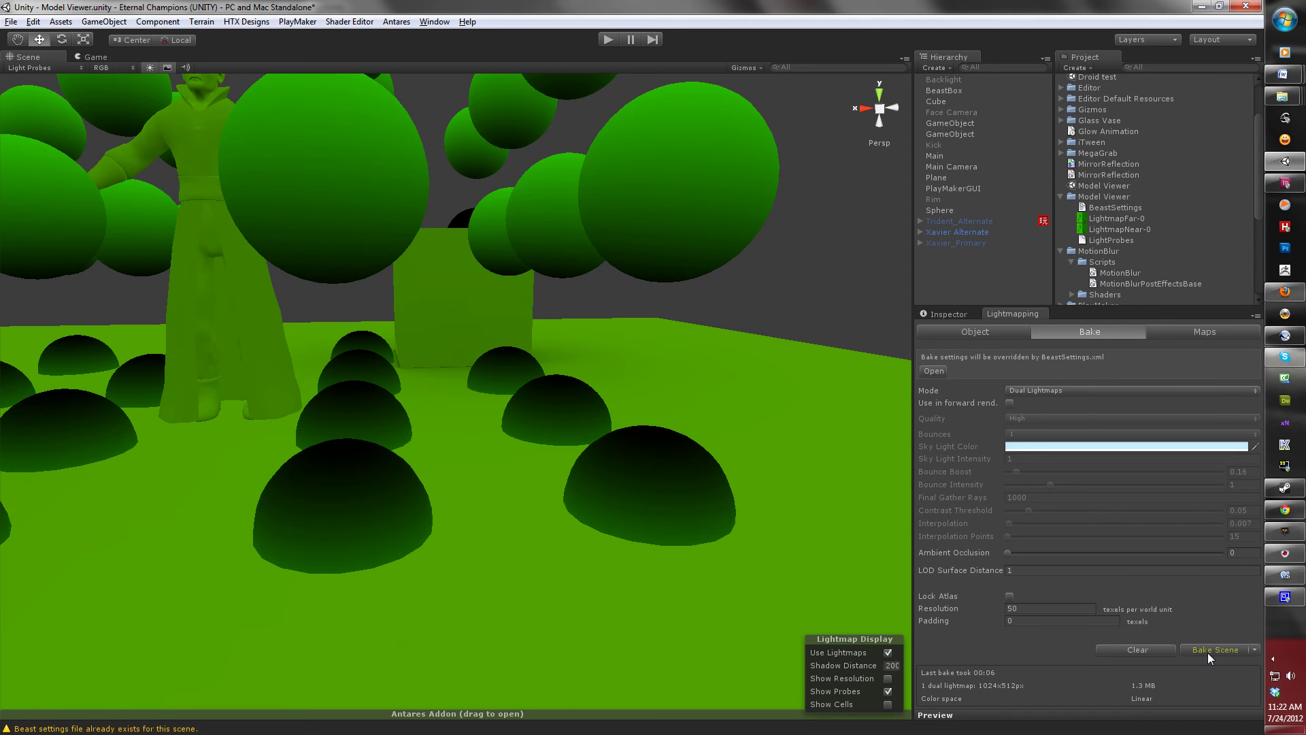
{"action": "right_click_drag", "start_coordinate": [461, 338], "coordinate": [379, 255]}
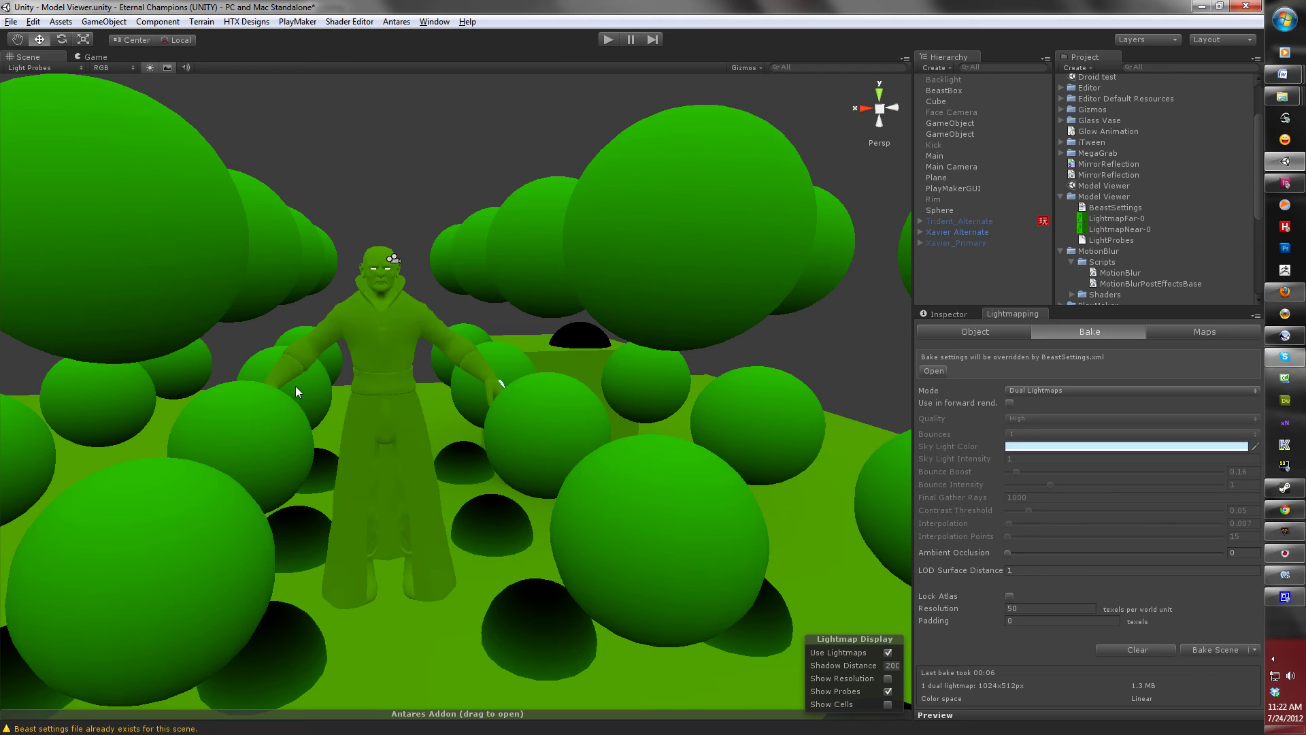
{"action": "right_click_drag", "start_coordinate": [442, 361], "coordinate": [429, 388]}
{"action": "scroll", "coordinate": [429, 388], "scroll_direction": "up", "scroll_amount": 5}
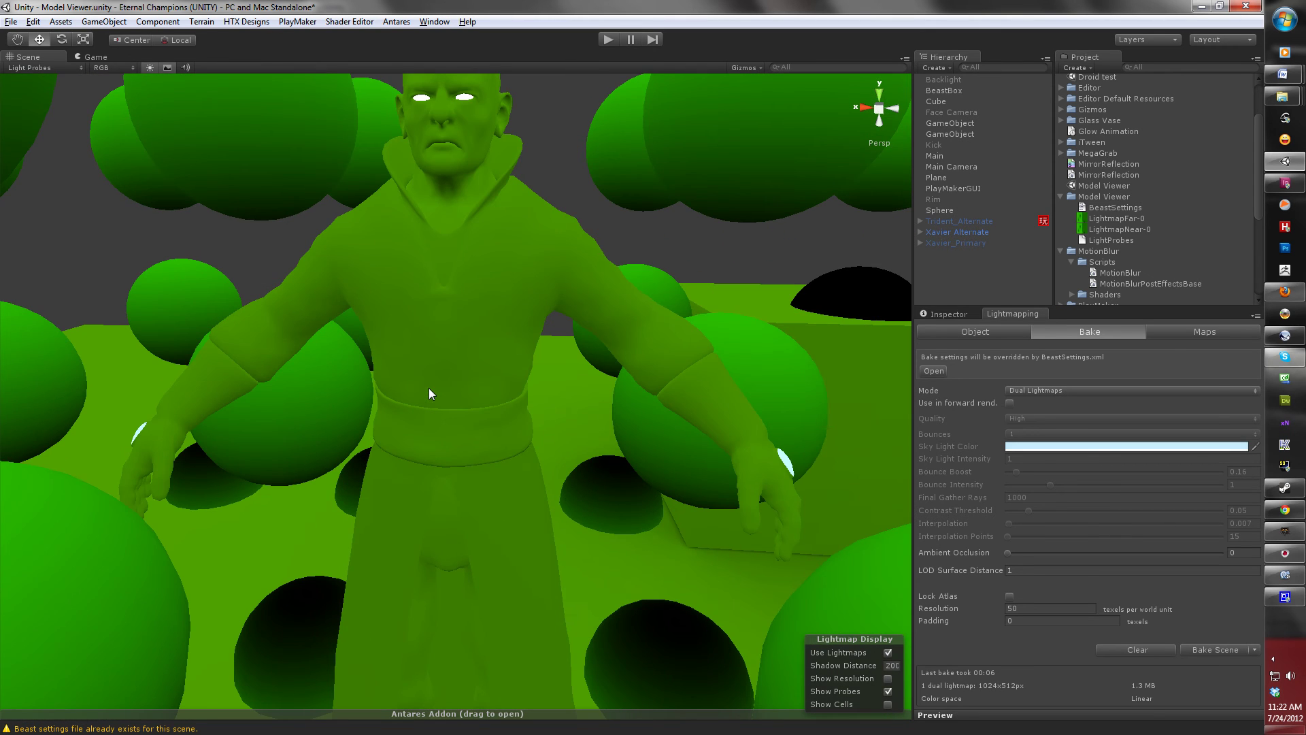
{"action": "mouse_move", "coordinate": [429, 388]}
{"action": "right_mouse_down"}
{"action": "mouse_move", "coordinate": [426, 365]}
{"action": "mouse_move", "coordinate": [436, 379]}
{"action": "right_mouse_up"}
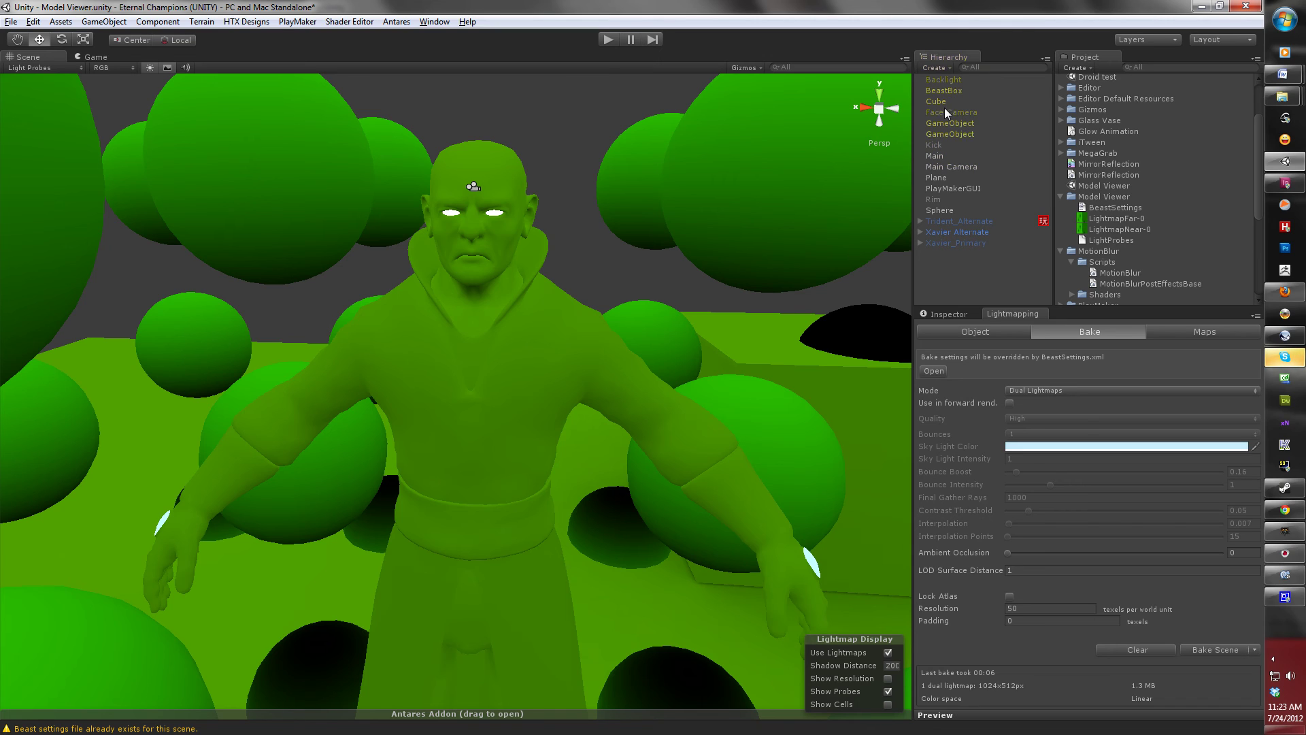
- Enable the Light component on the Main, Rim, Backlight and Kick lights
{"action": "left_click", "coordinate": [937, 155]}
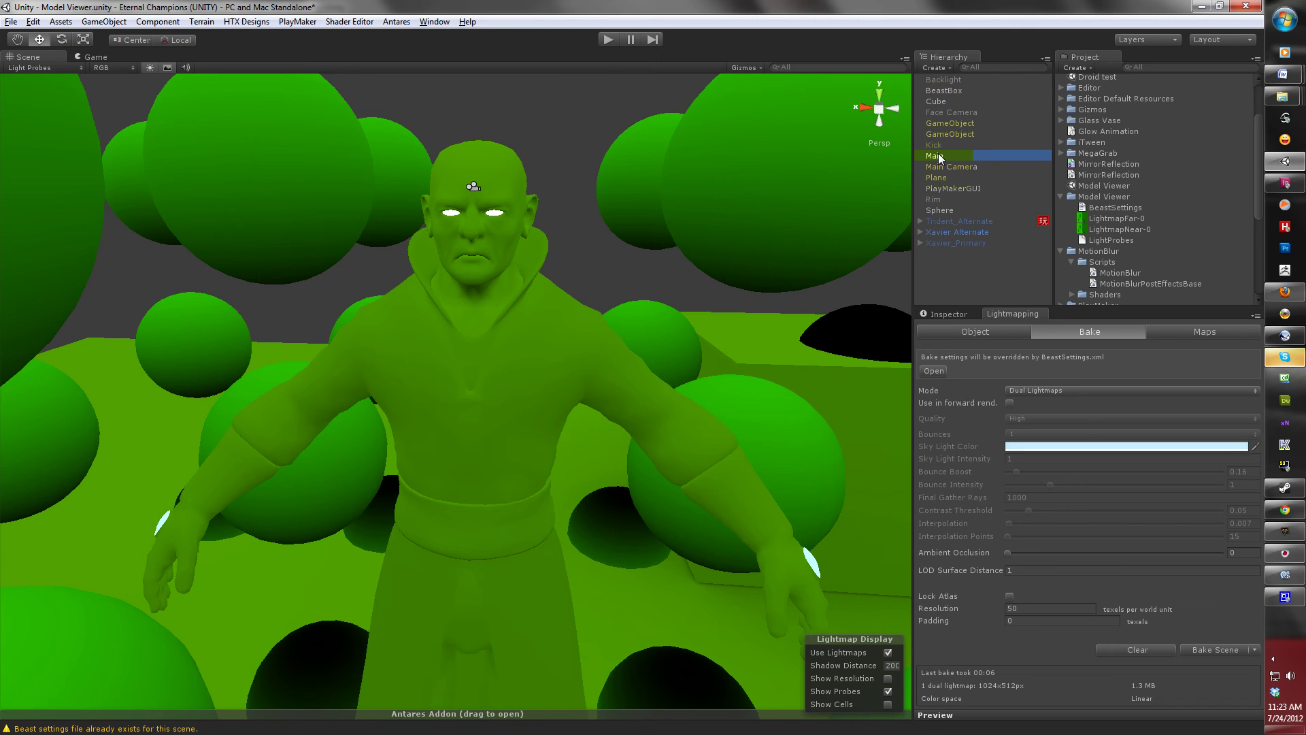
{"action": "left_click", "coordinate": [938, 199], "text": "ctrl"}
{"action": "left_click", "coordinate": [945, 80], "text": "ctrl"}
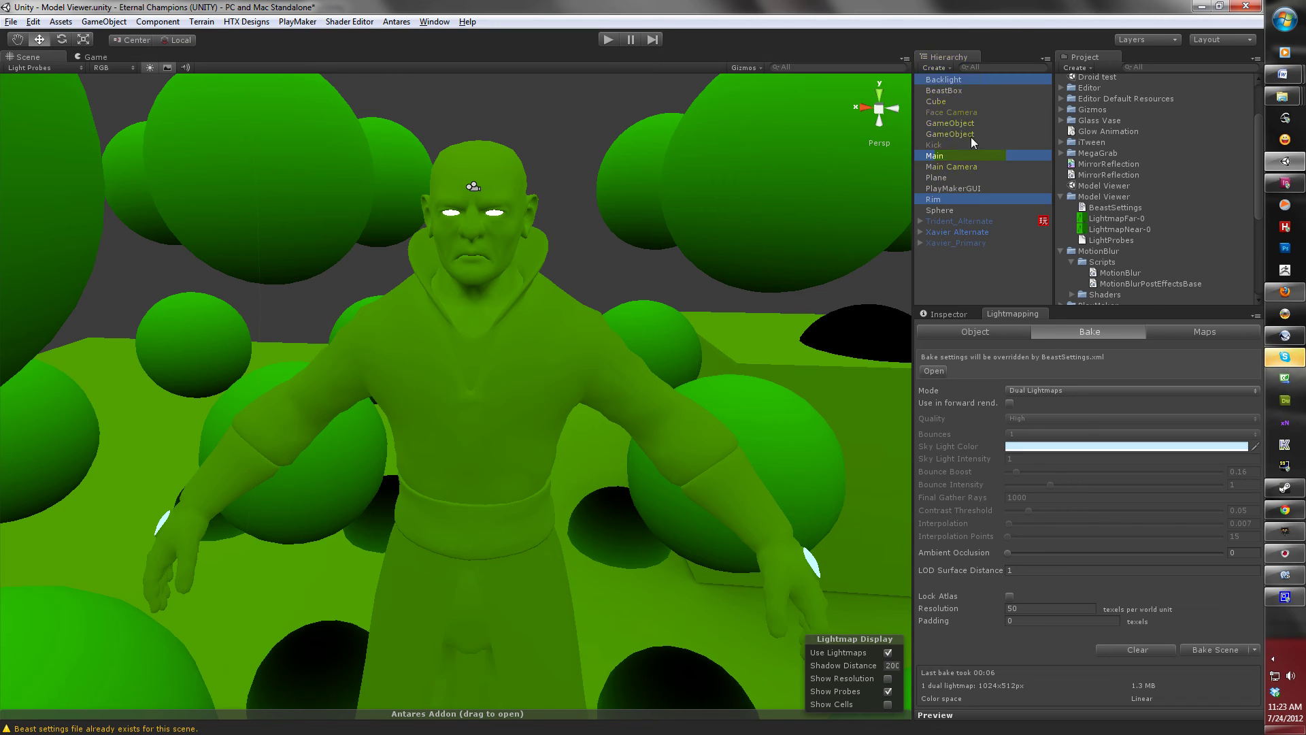
{"action": "left_click", "coordinate": [943, 146], "text": "ctrl"}
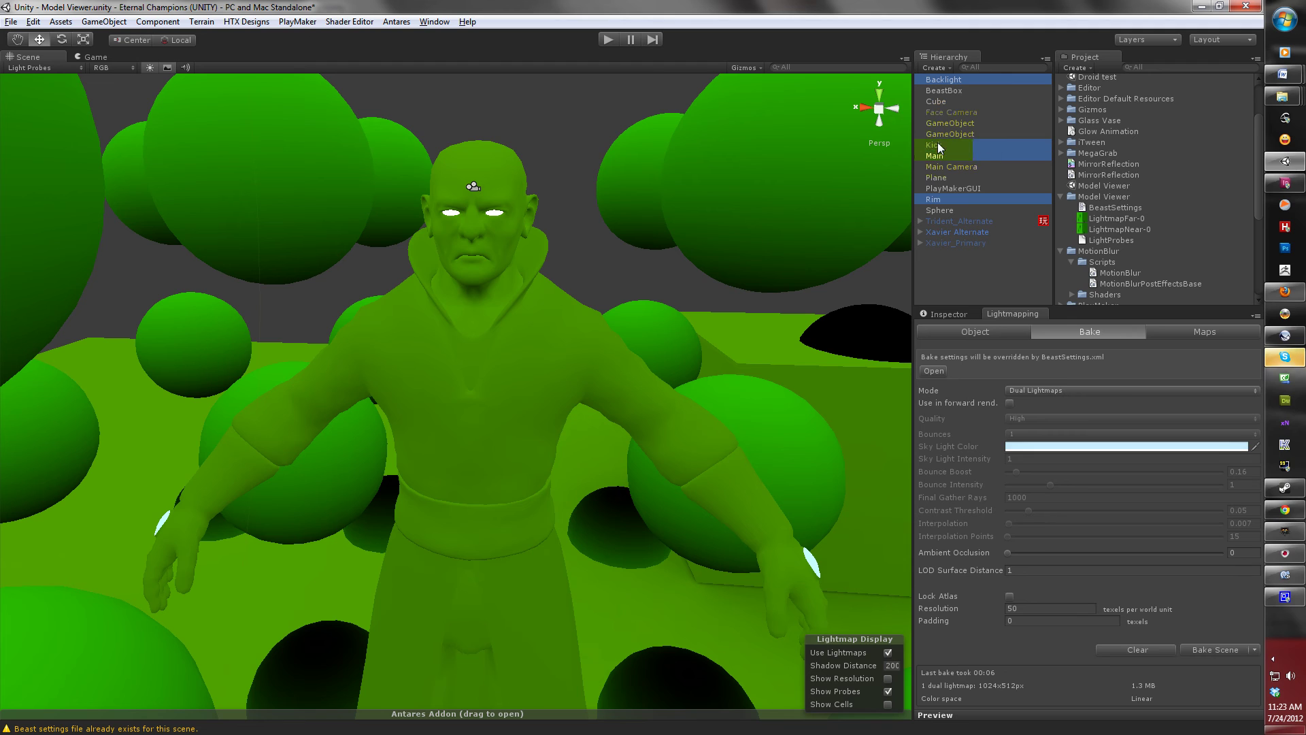
{"action": "left_click", "coordinate": [956, 315]}
{"action": "left_click", "coordinate": [943, 443]}
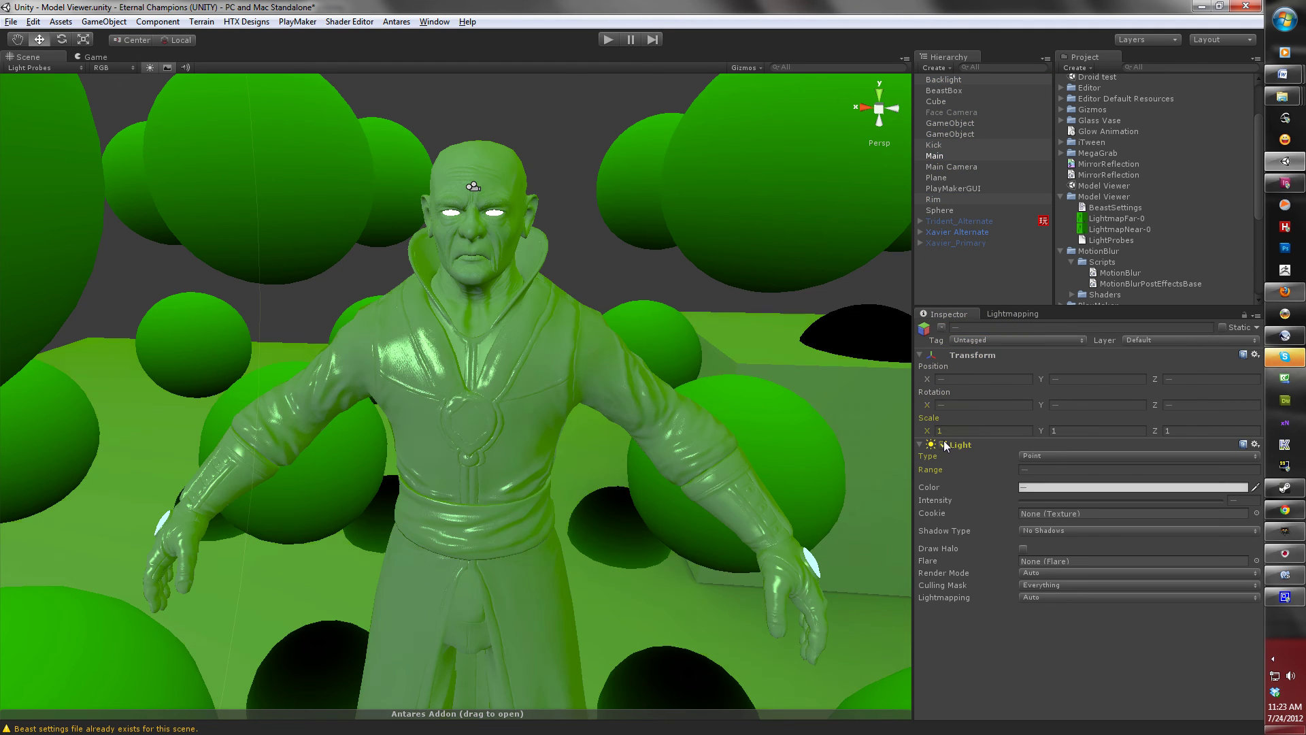
- Orbit the Scene view to a low angle and rebake the lightmaps
{"action": "scroll", "coordinate": [727, 294], "scroll_direction": "down", "scroll_amount": 5}
{"action": "key", "text": "shift+space"}
{"action": "scroll", "coordinate": [694, 278], "scroll_direction": "down", "scroll_amount": 3}
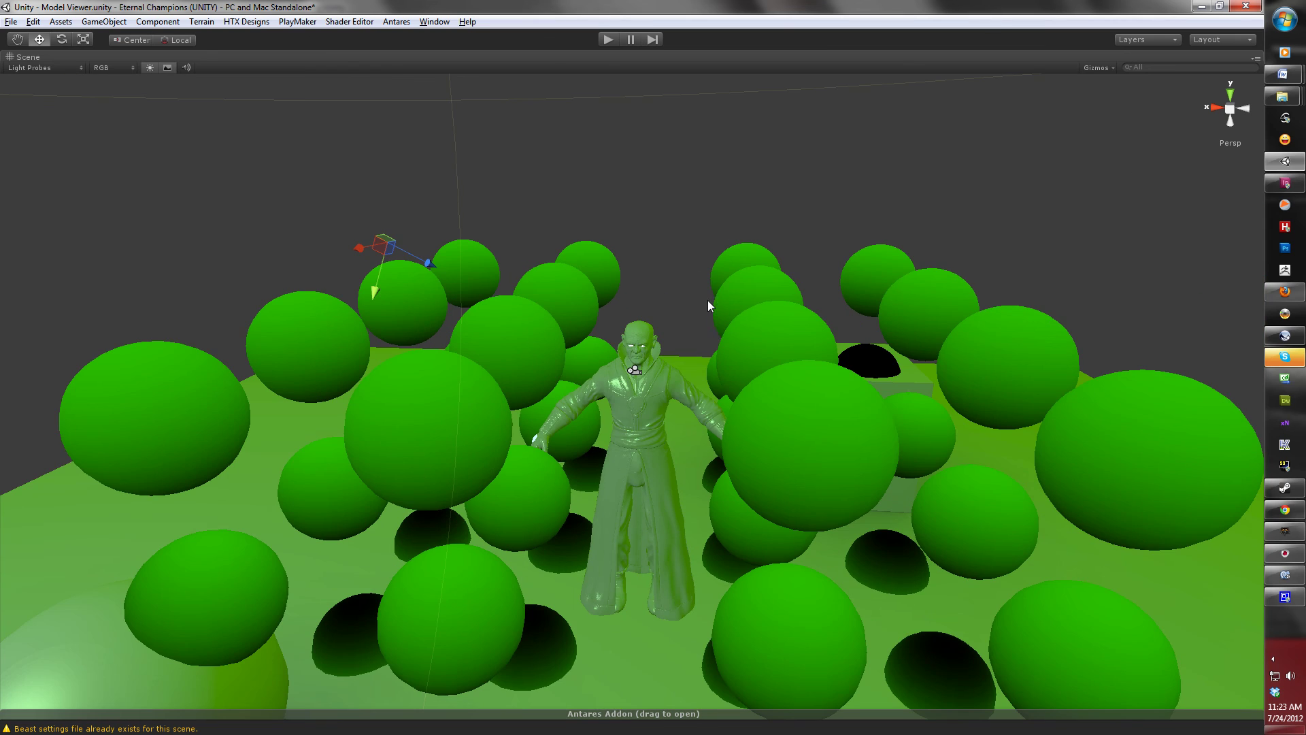
{"action": "key", "text": "shift+space"}
{"action": "left_click_drag", "start_coordinate": [703, 374], "coordinate": [700, 268], "text": "alt"}
{"action": "left_click", "coordinate": [1013, 314]}
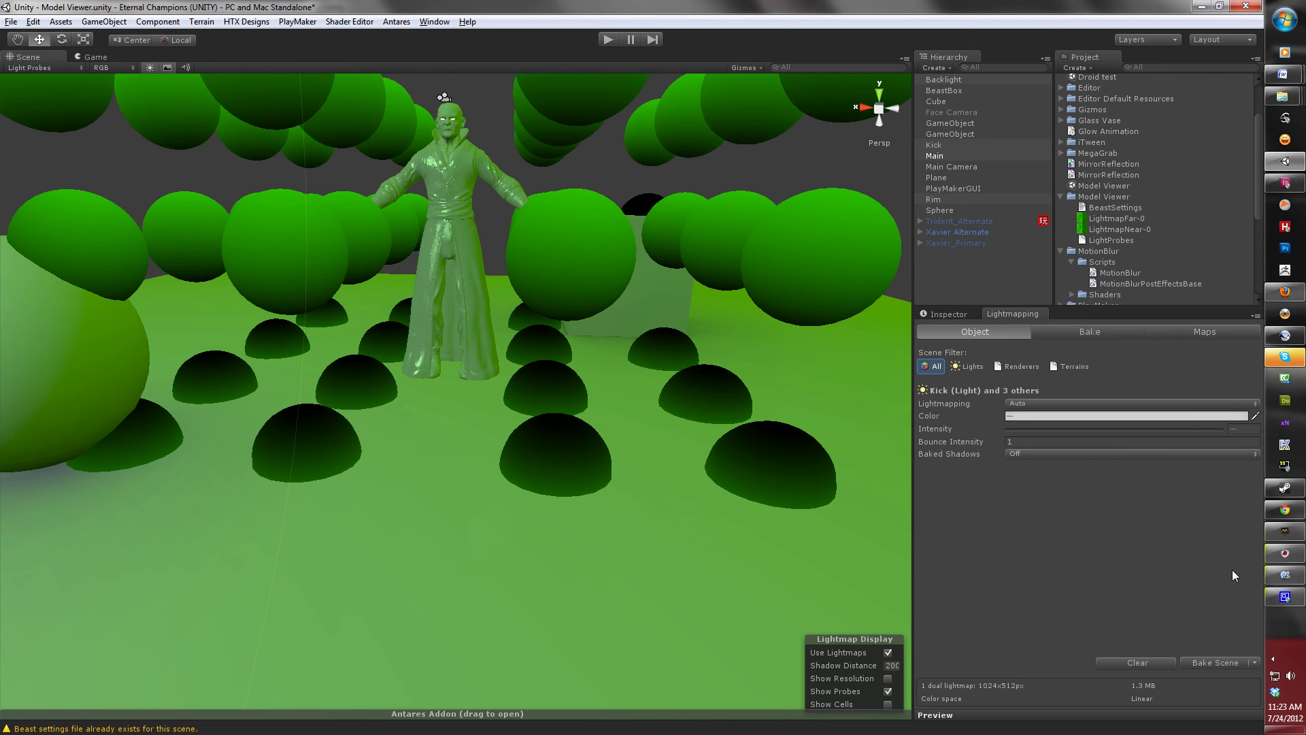
{"action": "left_click", "coordinate": [1216, 662]}
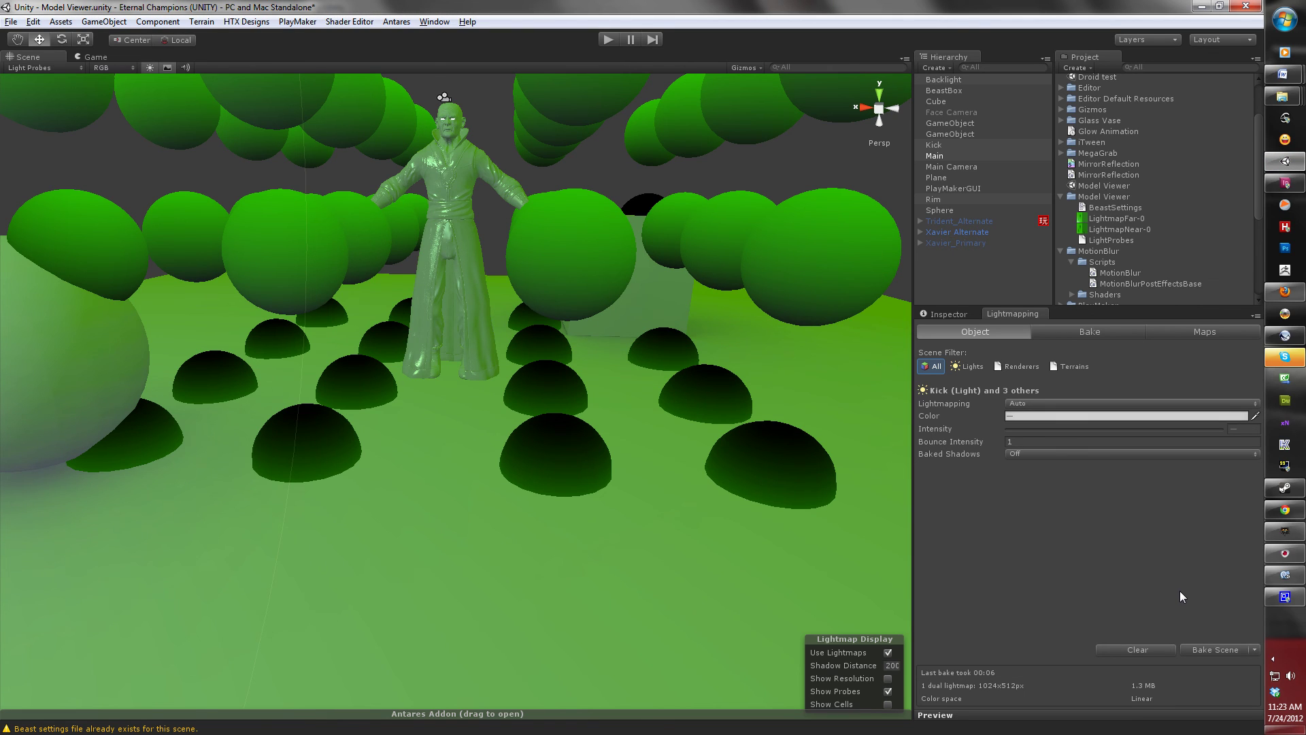
- Deselect the lights and clear the baked lightmaps
{"action": "scroll", "coordinate": [663, 395], "scroll_direction": "down", "scroll_amount": 6}
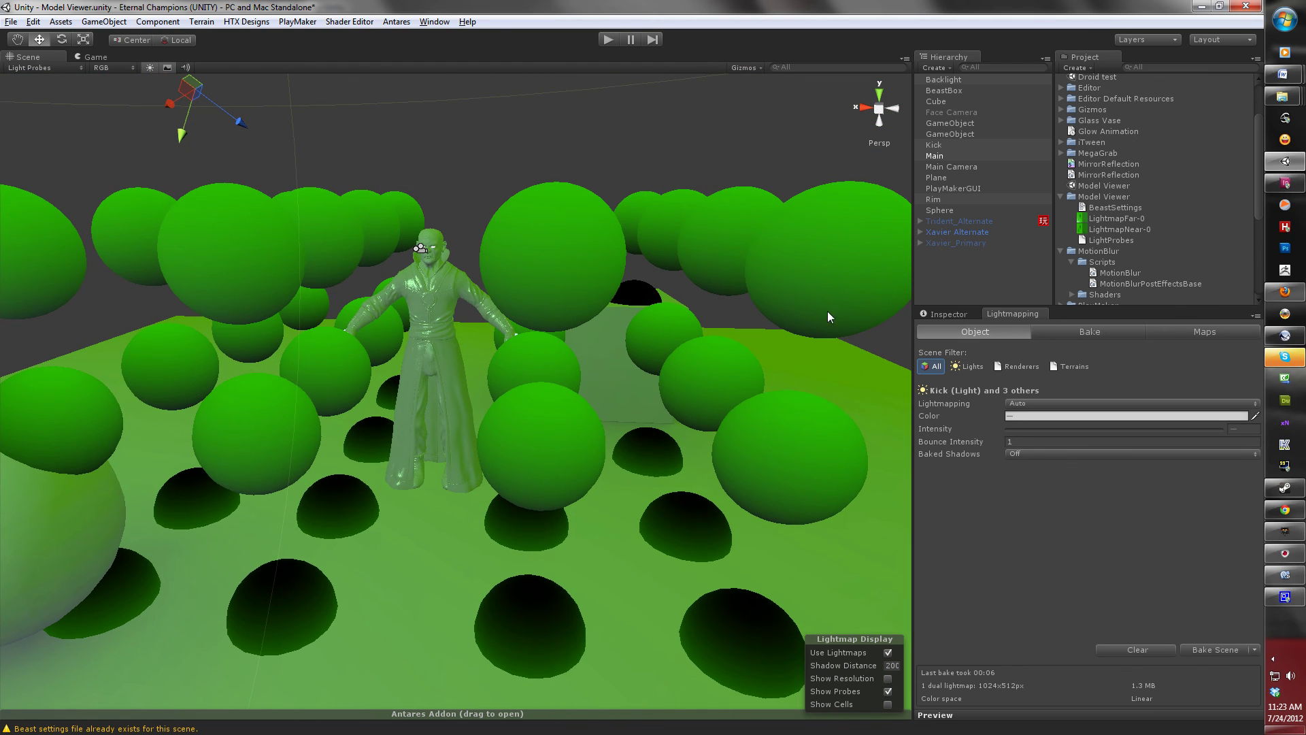
{"action": "left_click", "coordinate": [950, 313]}
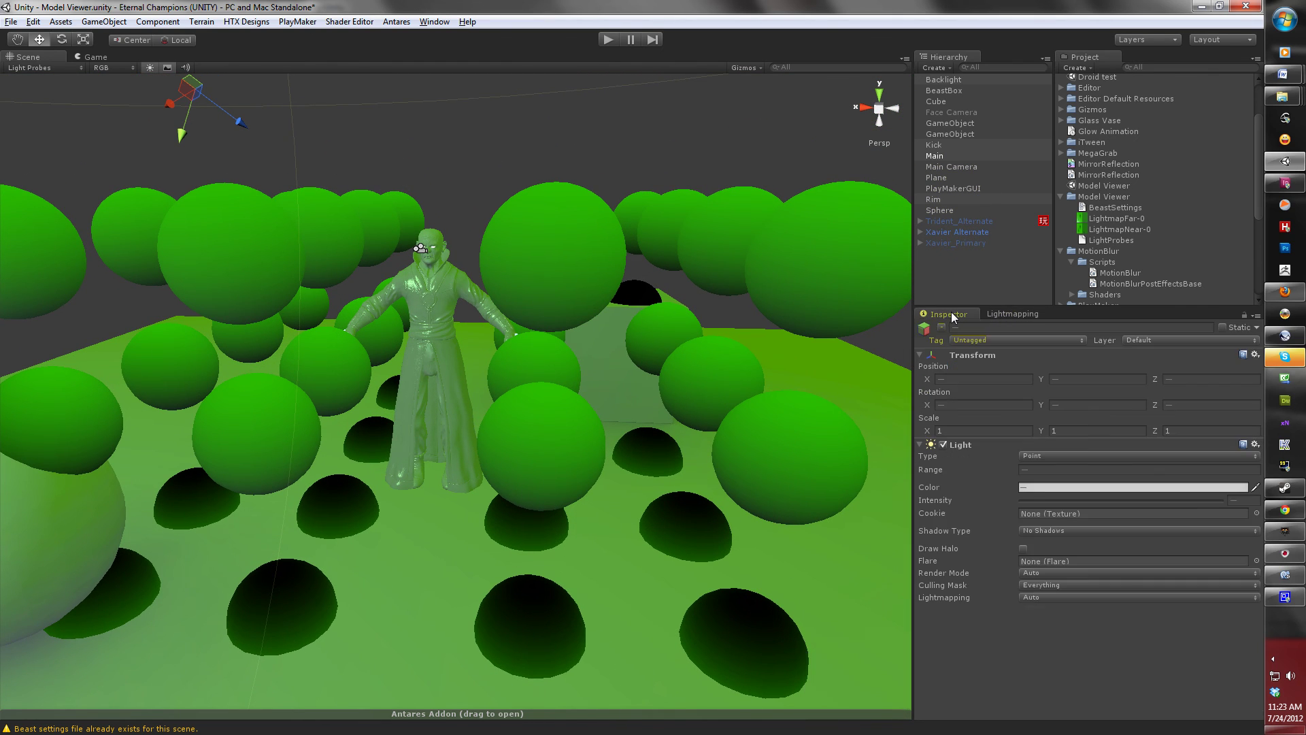
{"action": "left_click", "coordinate": [723, 141]}
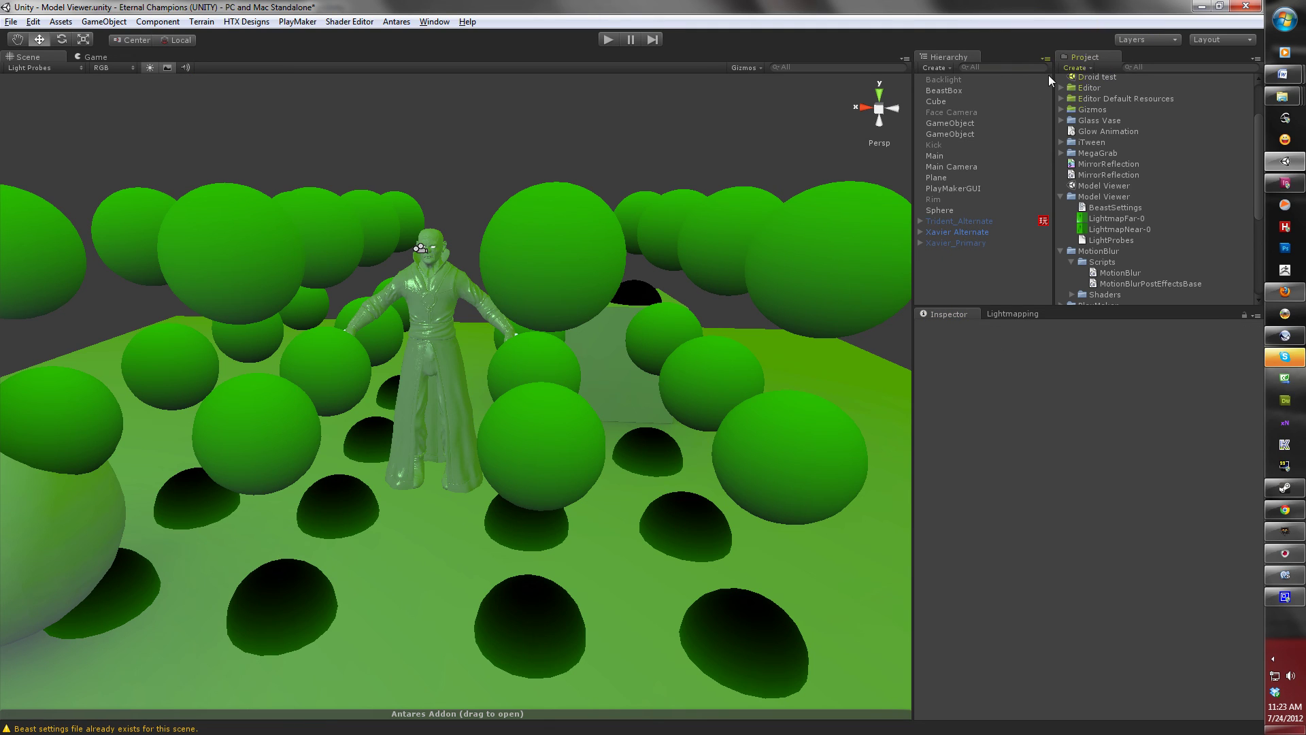
{"action": "left_click", "coordinate": [1029, 312]}
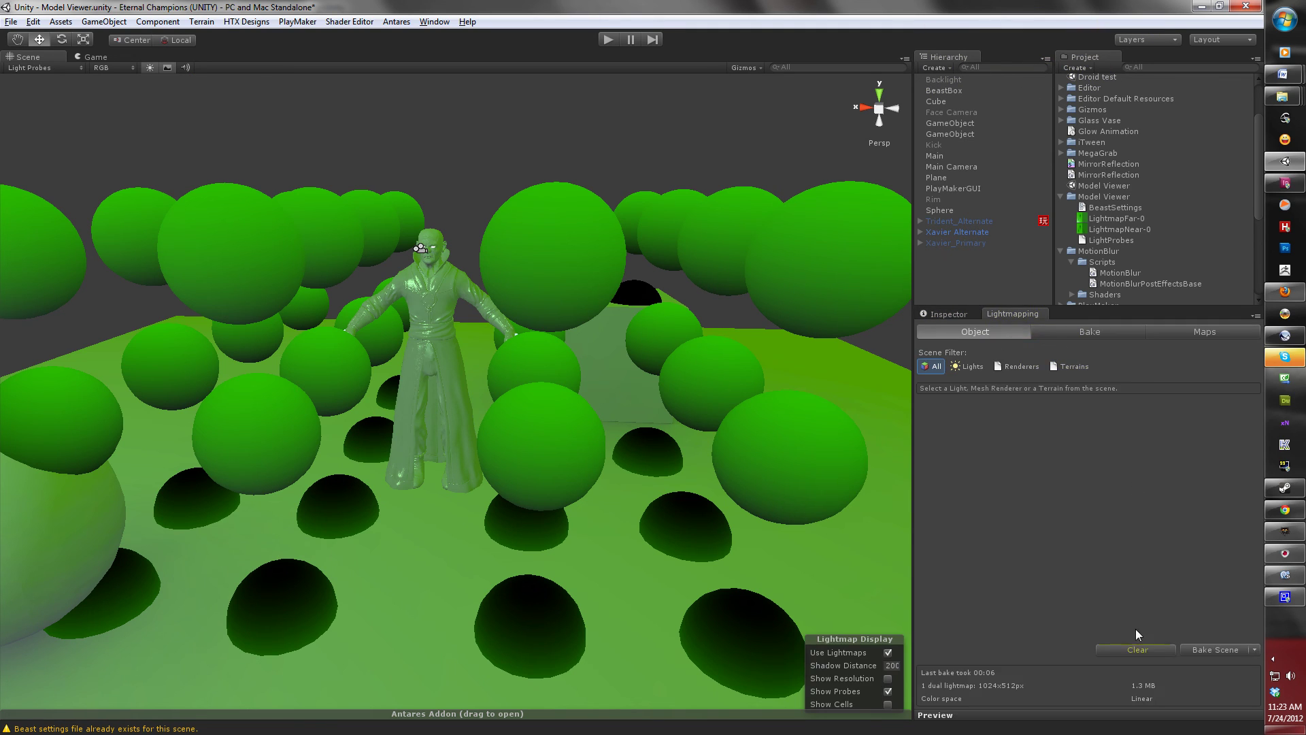
{"action": "left_click", "coordinate": [1136, 650]}
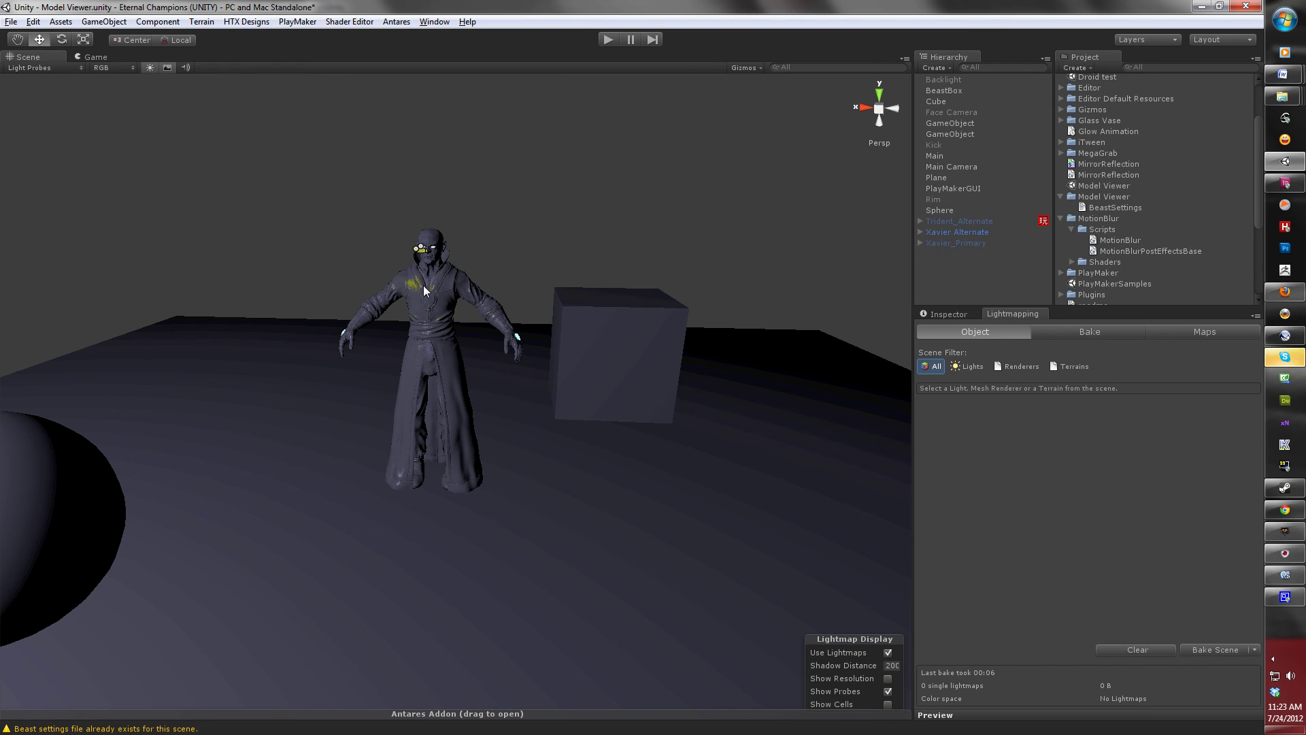
- Set the Main light's Shadow Type to Soft Shadows
{"action": "left_click", "coordinate": [942, 157]}
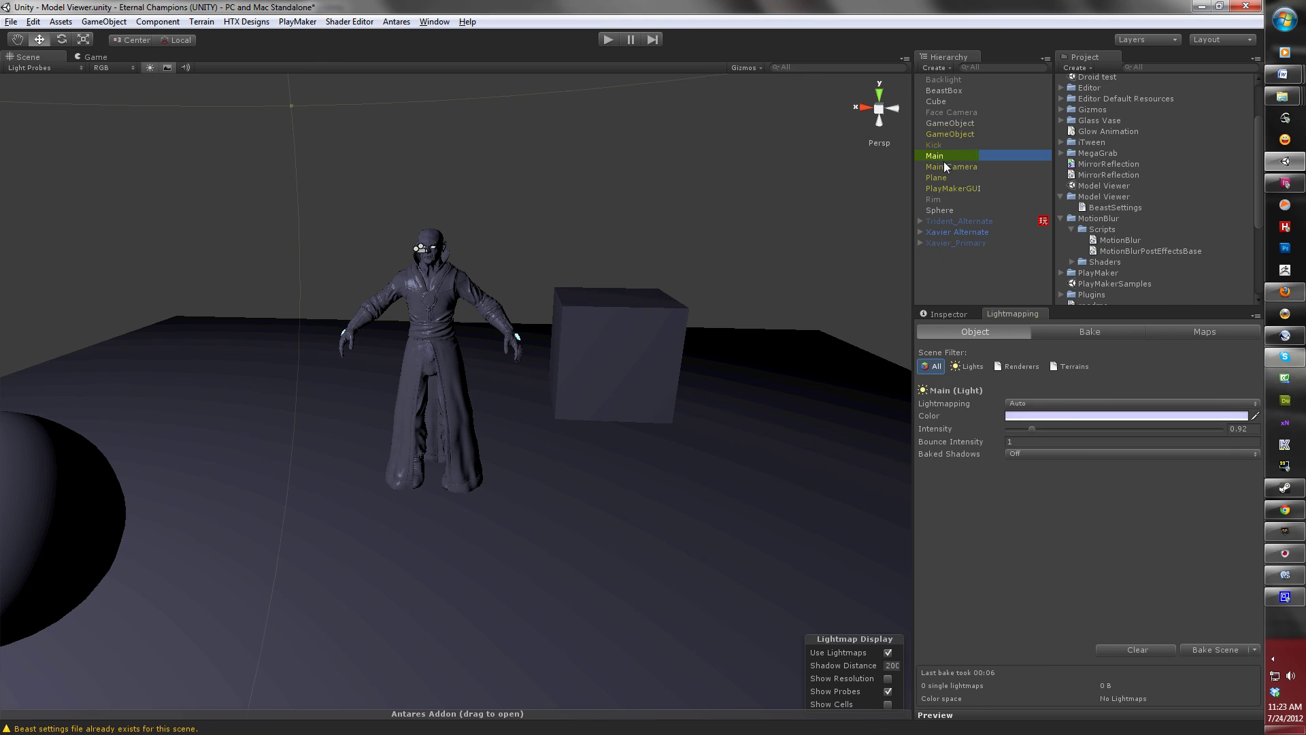
{"action": "left_click", "coordinate": [951, 314]}
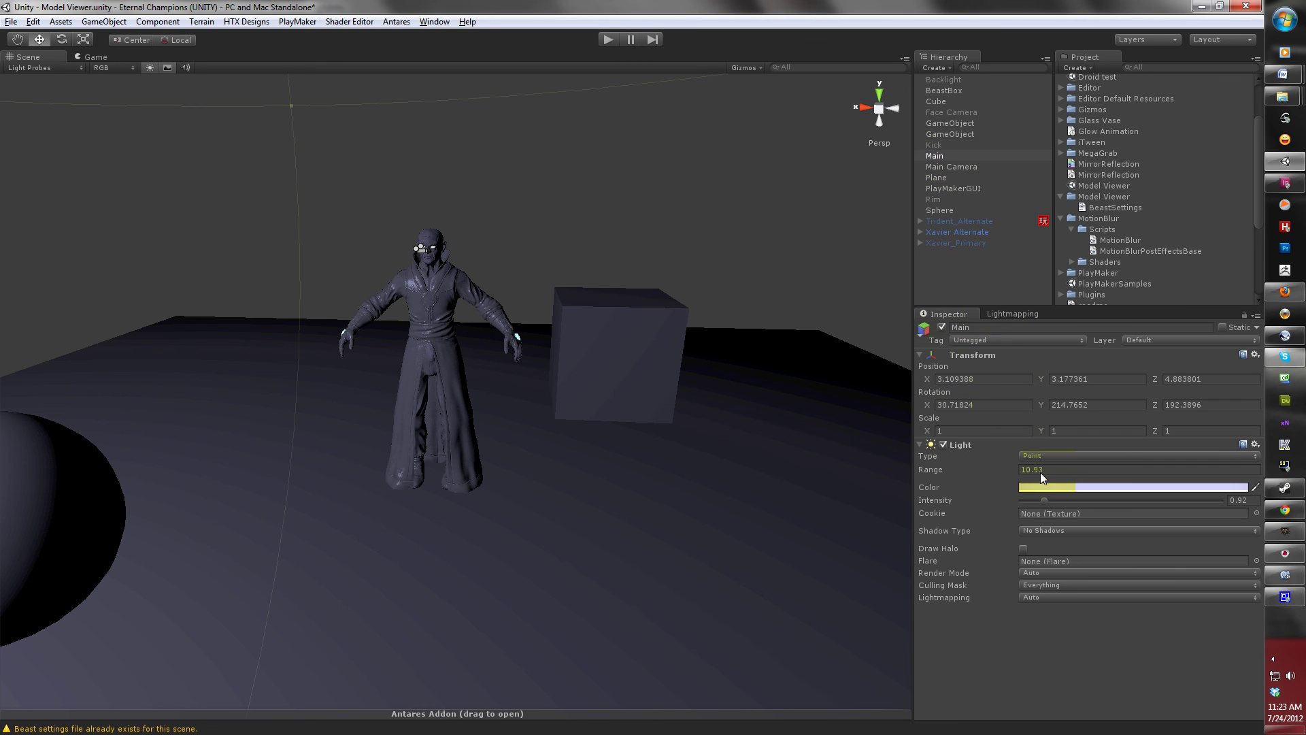
{"action": "left_click", "coordinate": [1057, 530]}
{"action": "left_click", "coordinate": [1064, 576]}
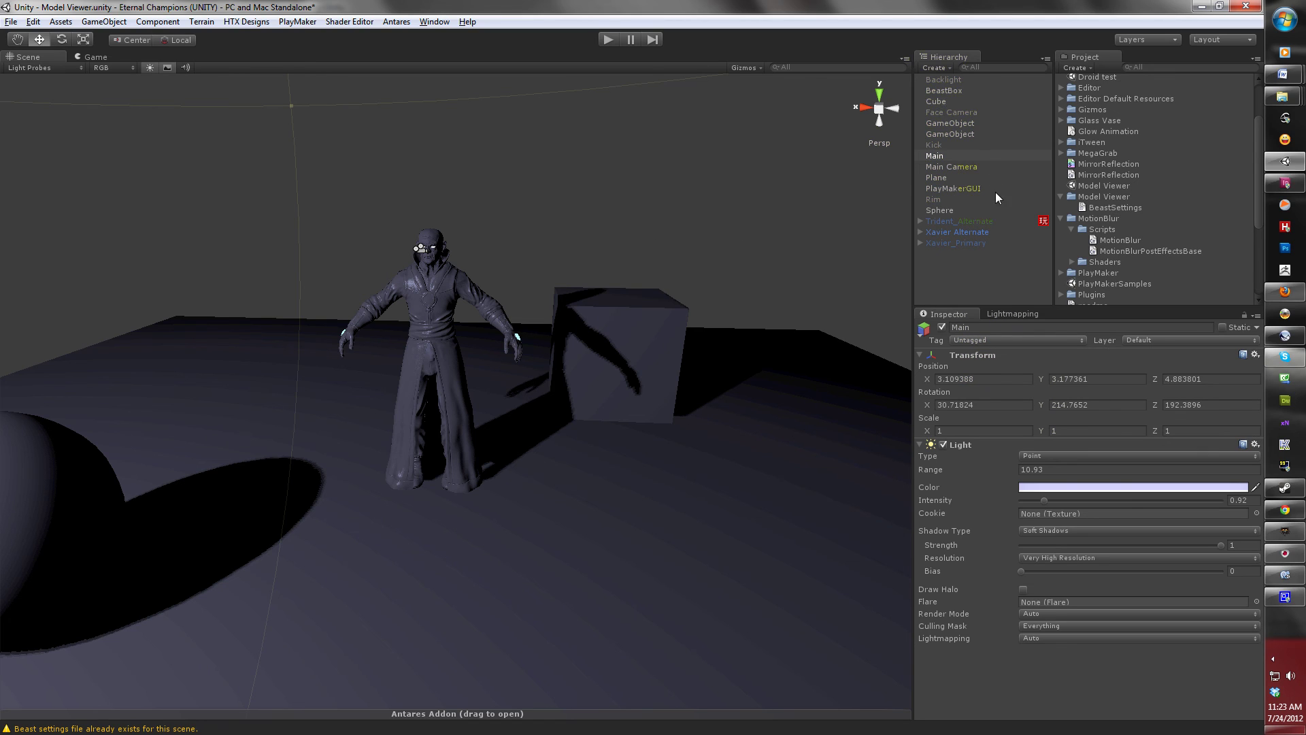
{"action": "left_click", "coordinate": [1013, 313]}
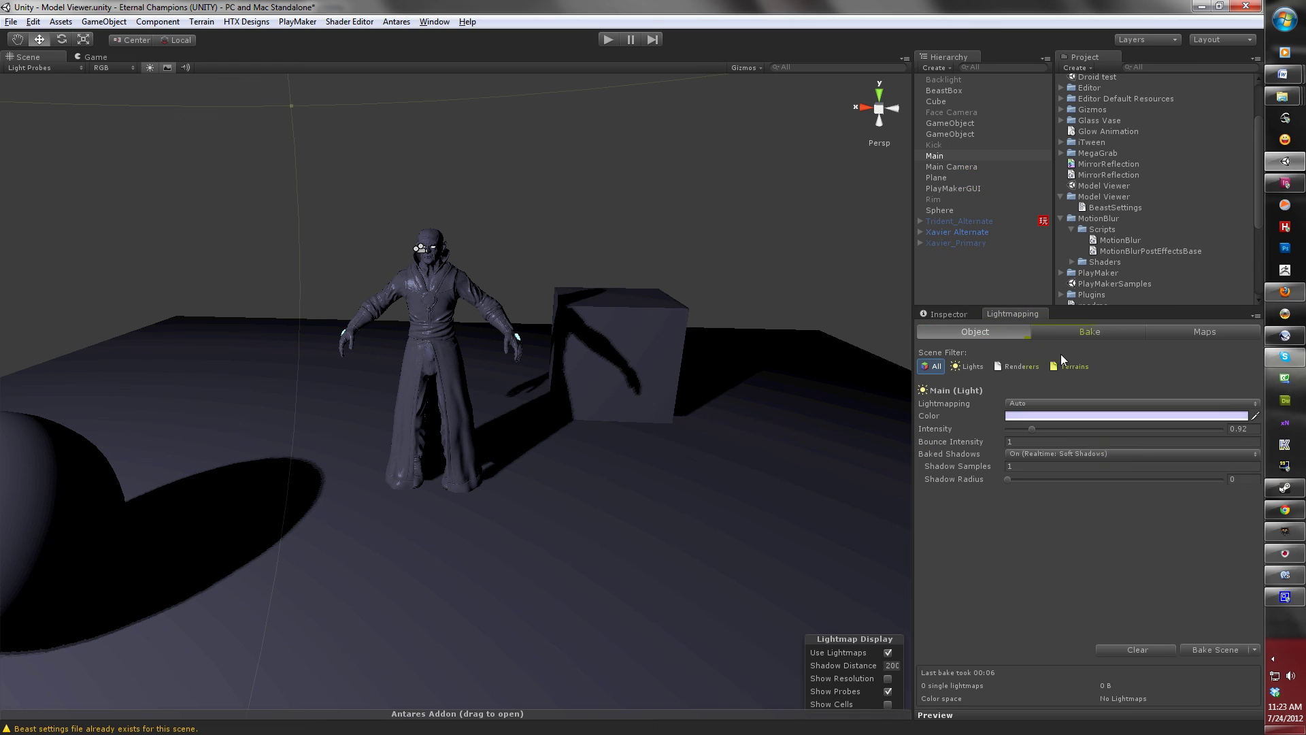
- Rebake the scene and orbit toward the sphere and green cube to inspect shadows
{"action": "left_click", "coordinate": [1210, 652]}
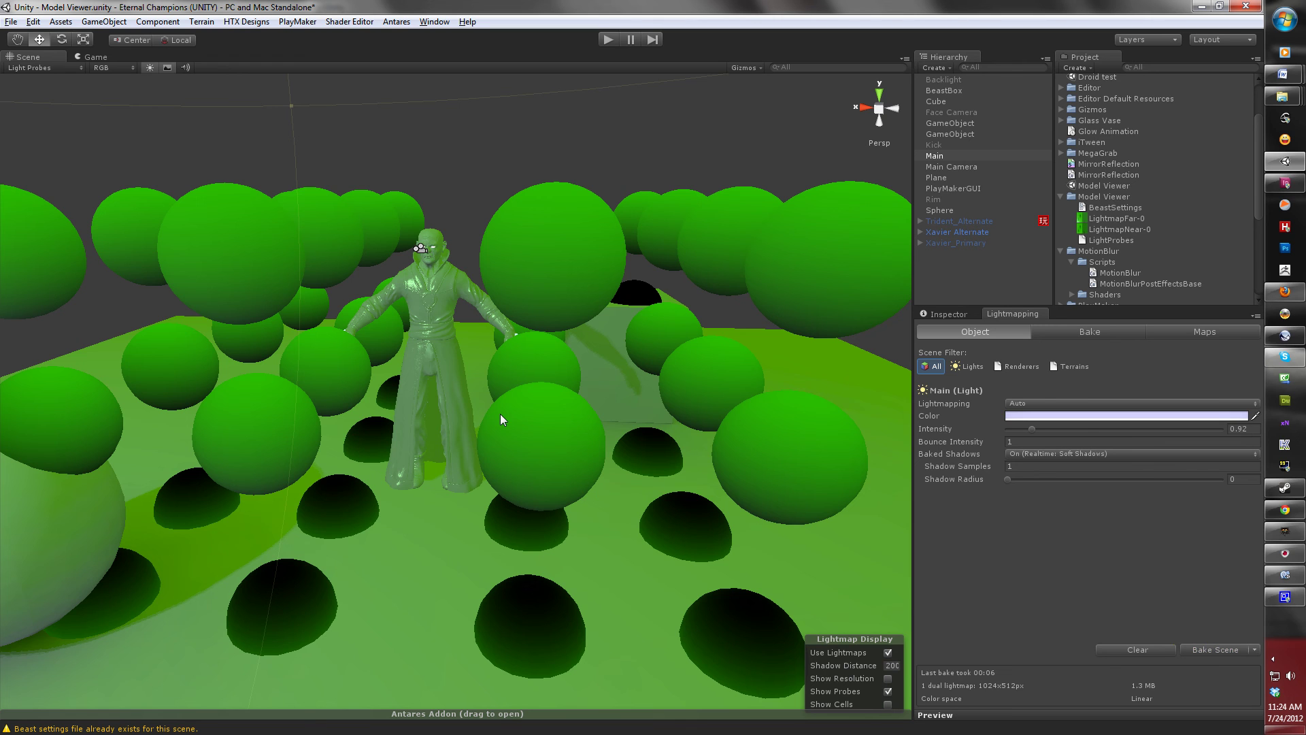
{"action": "left_click_drag", "start_coordinate": [500, 413], "coordinate": [586, 373], "text": "alt"}
{"action": "scroll", "coordinate": [586, 373], "scroll_direction": "up", "scroll_amount": 5}
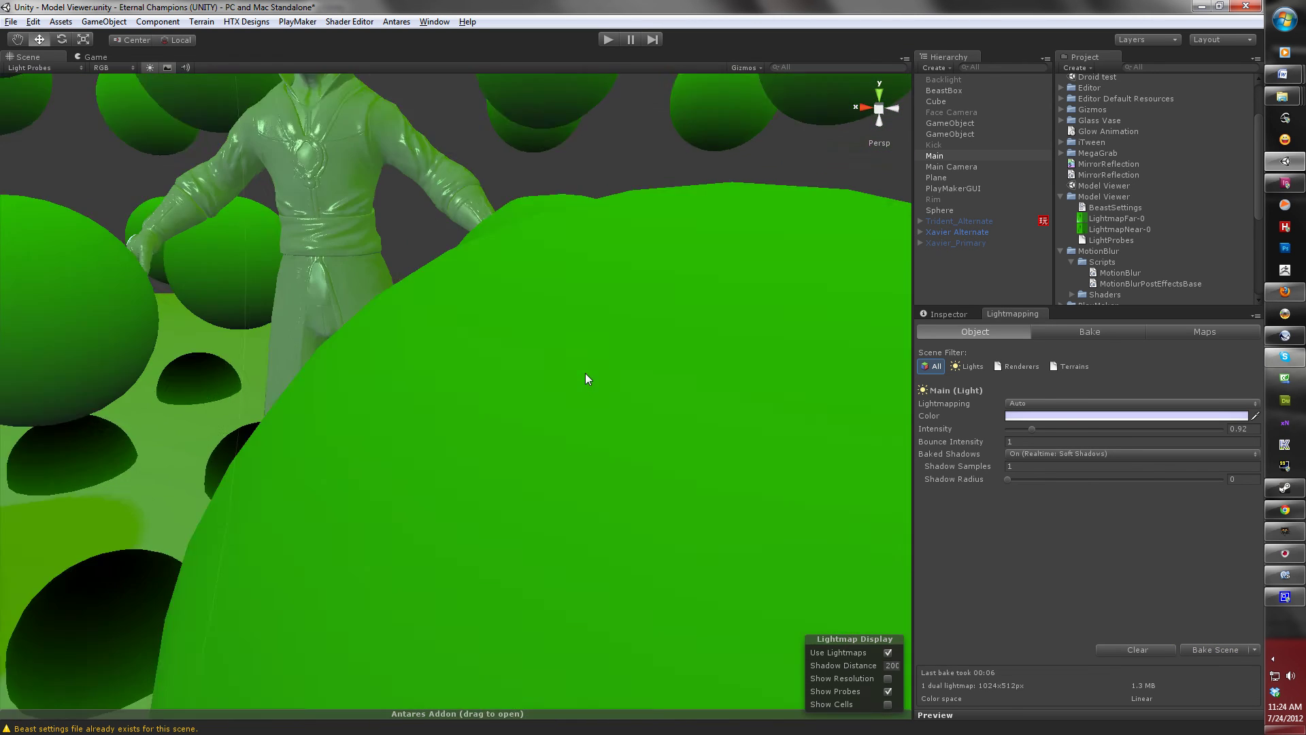
{"action": "scroll", "coordinate": [585, 373], "scroll_direction": "down", "scroll_amount": 5}
{"action": "middle_click_drag", "start_coordinate": [566, 369], "coordinate": [531, 391]}
{"action": "scroll", "coordinate": [531, 391], "scroll_direction": "up", "scroll_amount": 4}
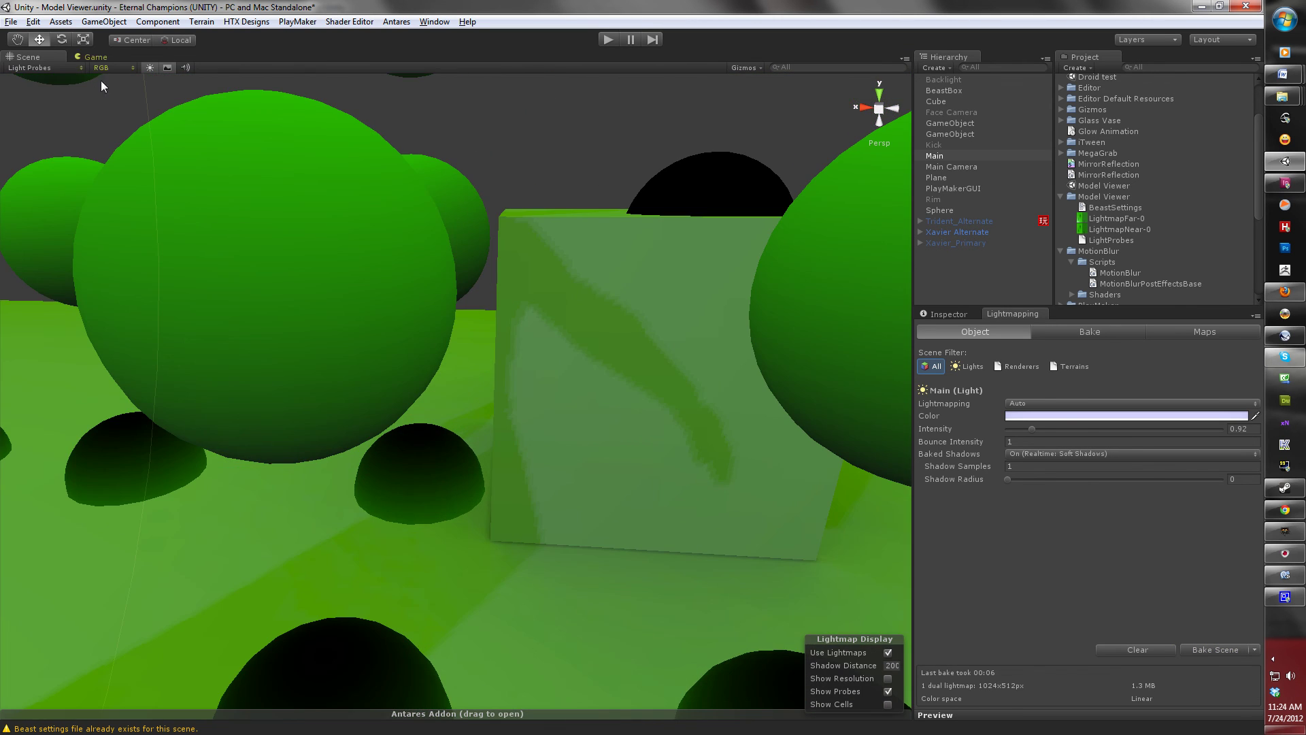
- Set the Scene view draw mode to Textured and orbit around the character
{"action": "left_click", "coordinate": [69, 68]}
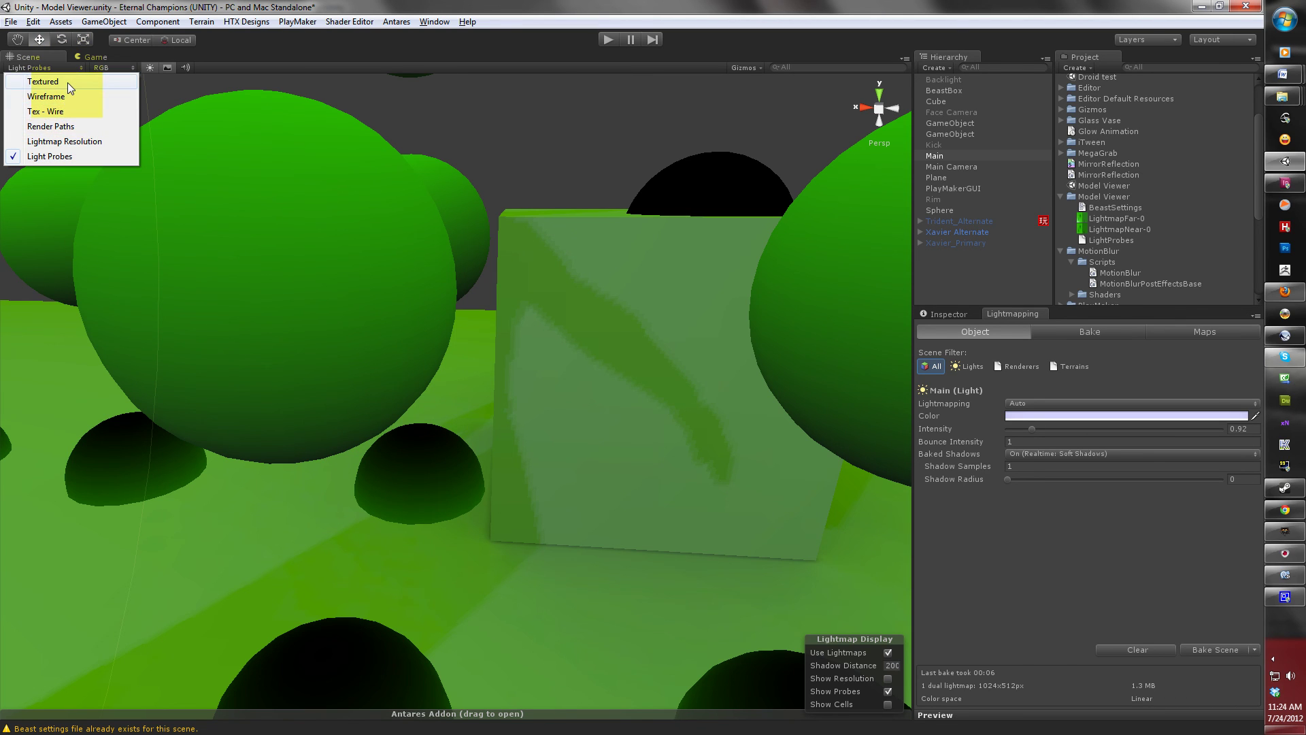
{"action": "left_click", "coordinate": [68, 83]}
{"action": "scroll", "coordinate": [279, 348], "scroll_direction": "down", "scroll_amount": 3}
{"action": "middle_click_drag", "start_coordinate": [279, 349], "coordinate": [329, 377]}
{"action": "scroll", "coordinate": [366, 475], "scroll_direction": "down", "scroll_amount": 3}
{"action": "scroll", "coordinate": [464, 436], "scroll_direction": "up", "scroll_amount": 3}
{"action": "left_click_drag", "start_coordinate": [489, 429], "coordinate": [453, 459], "text": "alt"}
{"action": "scroll", "coordinate": [456, 457], "scroll_direction": "up", "scroll_amount": 2}
{"action": "key", "text": "w"}
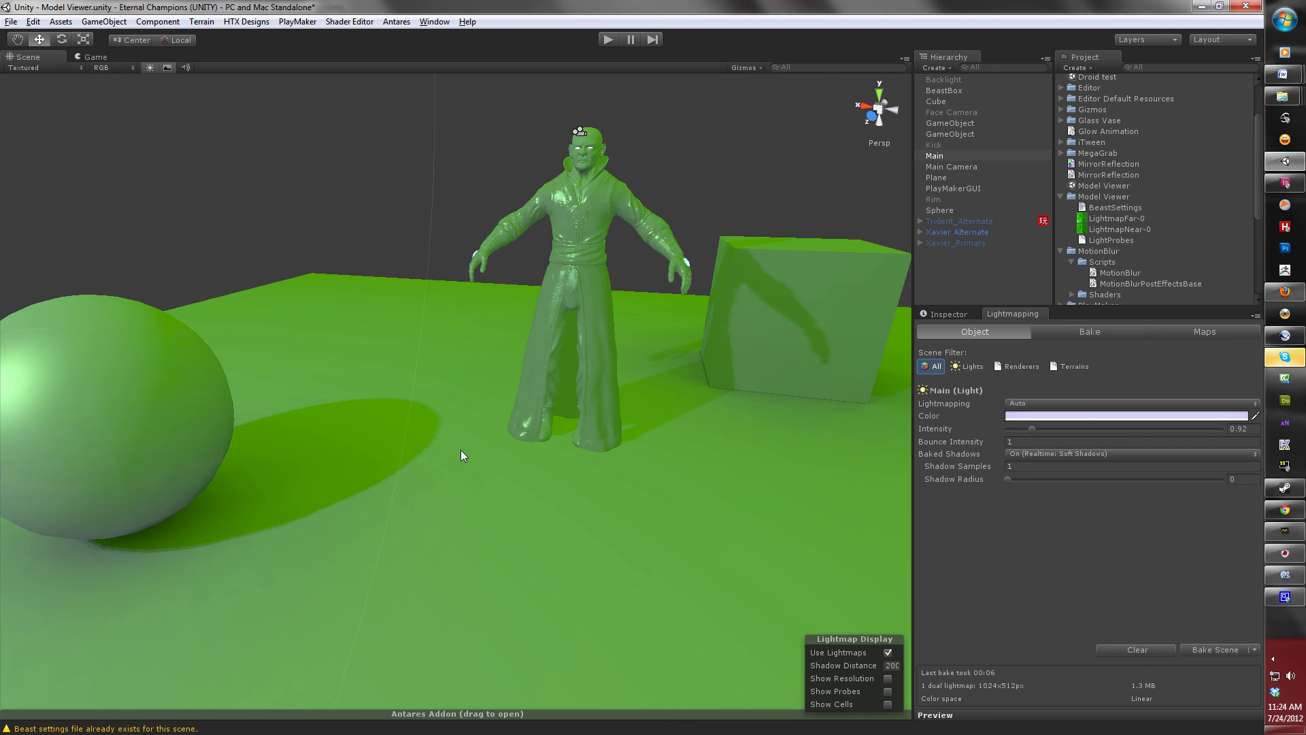